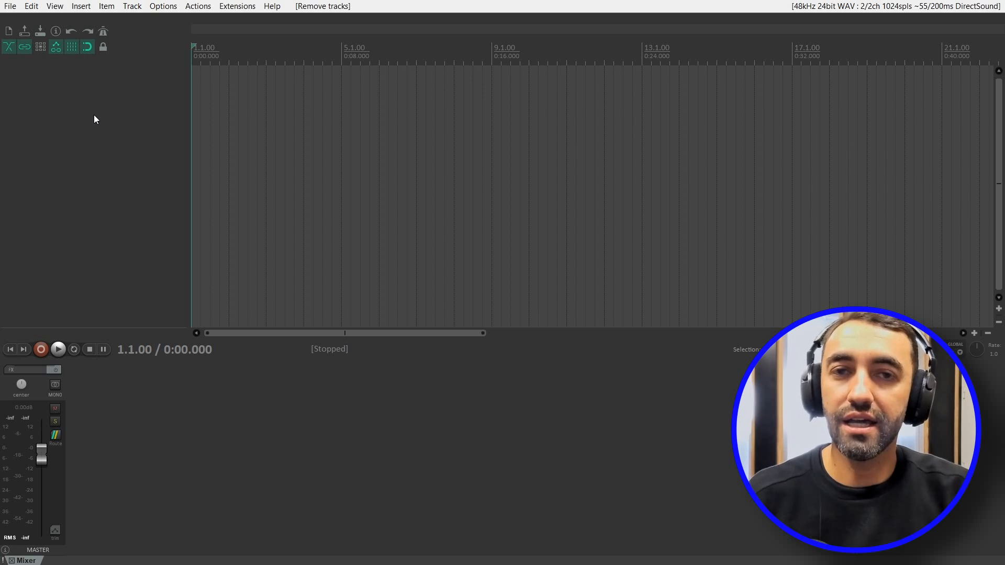
Step: Import Gravação_Podcast.wav from the Músicas folder in File Explorer onto a new track in the empty REAPER project
key(alt+Tab)
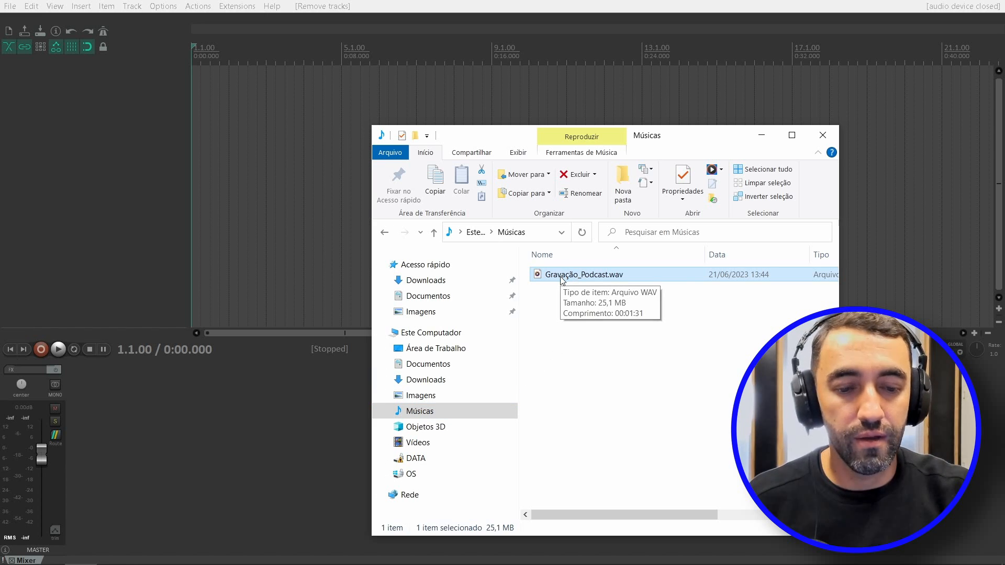
drag(561, 280, 144, 189)
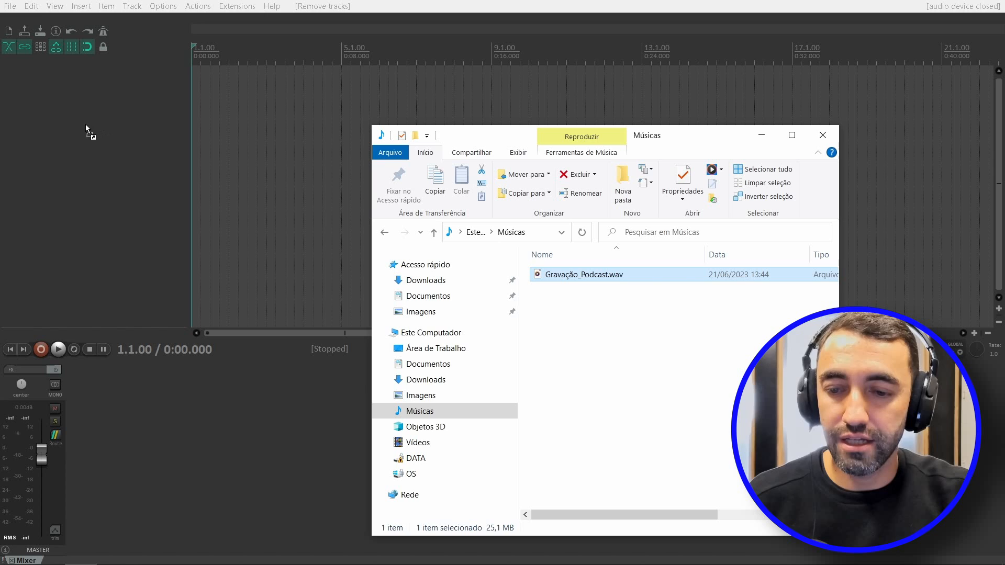
drag(124, 159, 91, 130)
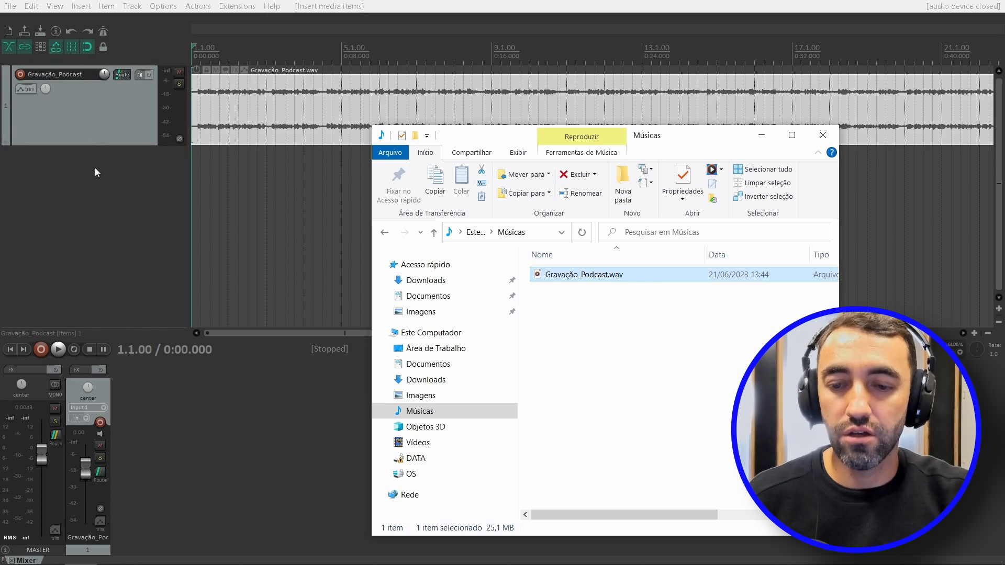
click(101, 236)
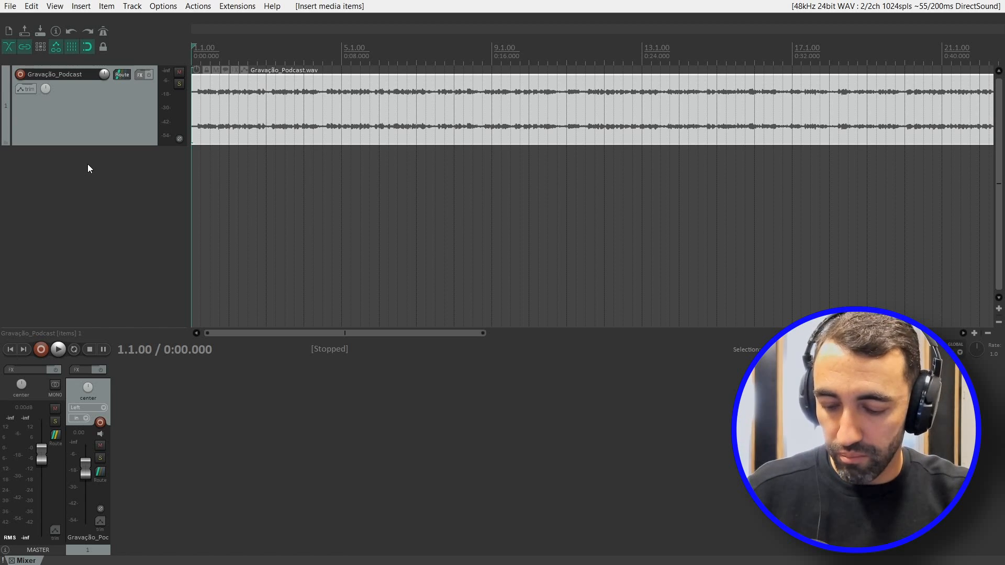
Step: Turn off snapping for the project
scroll(90, 176, up, 5)
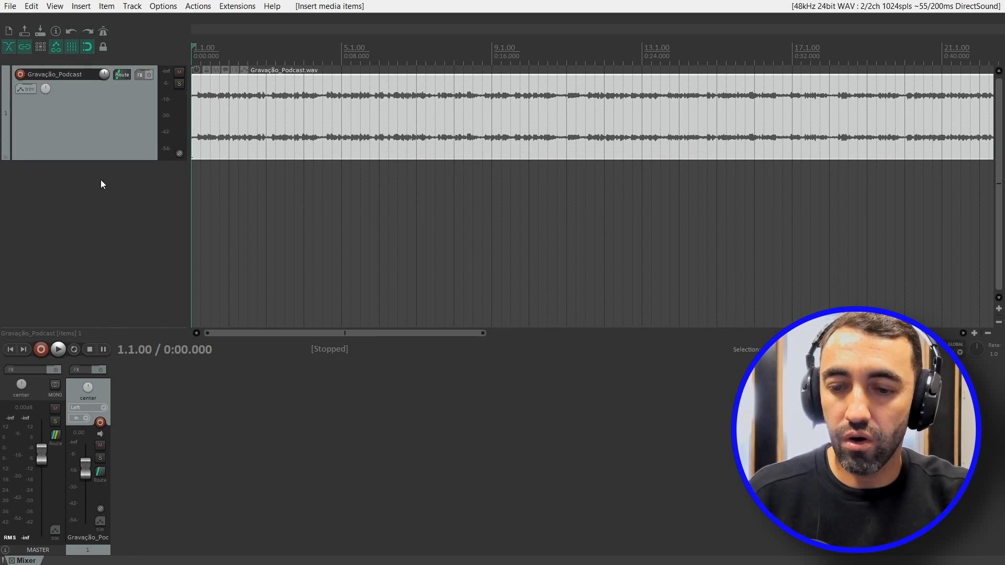
scroll(103, 186, up, 8)
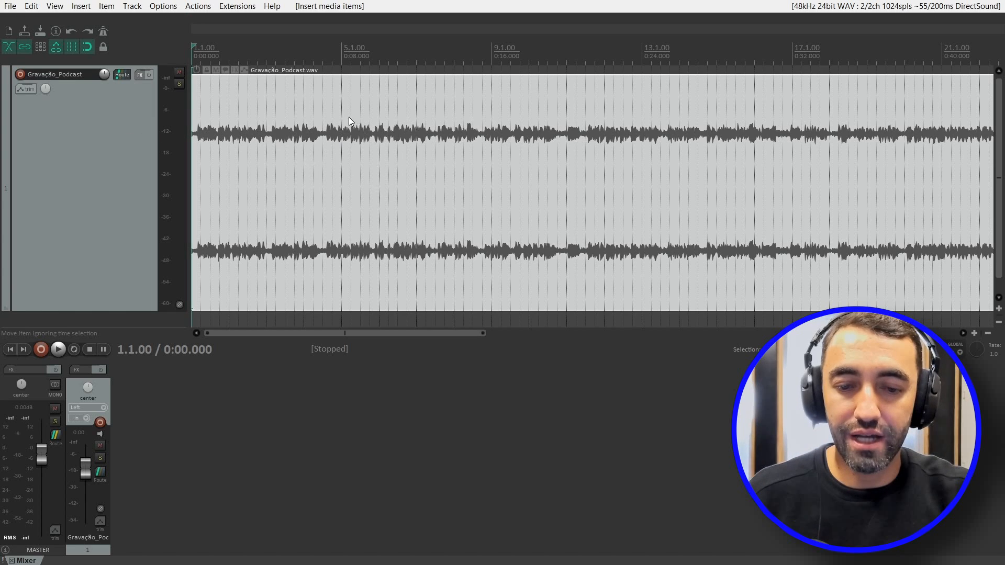
scroll(347, 143, down, 4)
scroll(347, 144, up, 3)
scroll(346, 144, down, 3)
scroll(346, 143, up, 1)
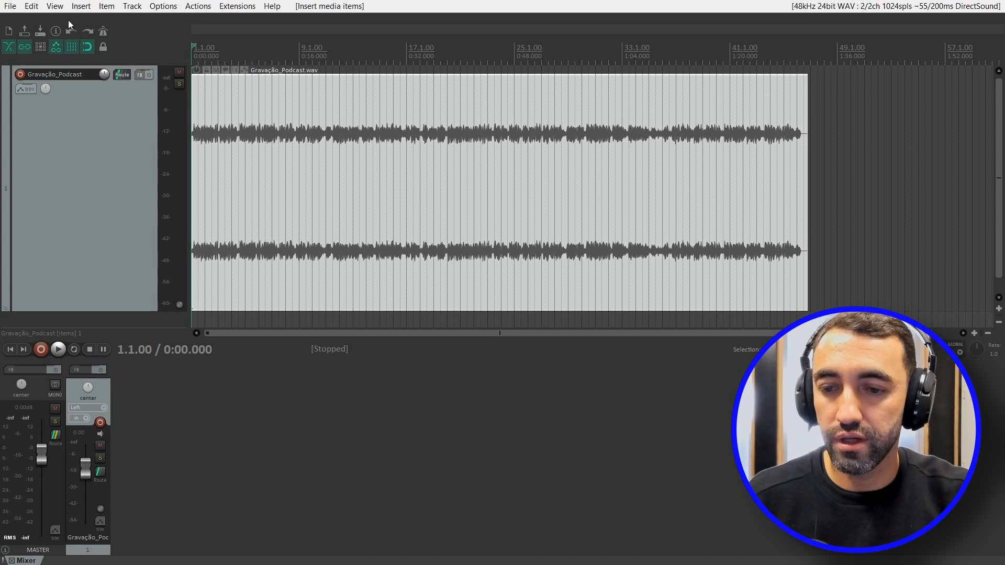
click(88, 48)
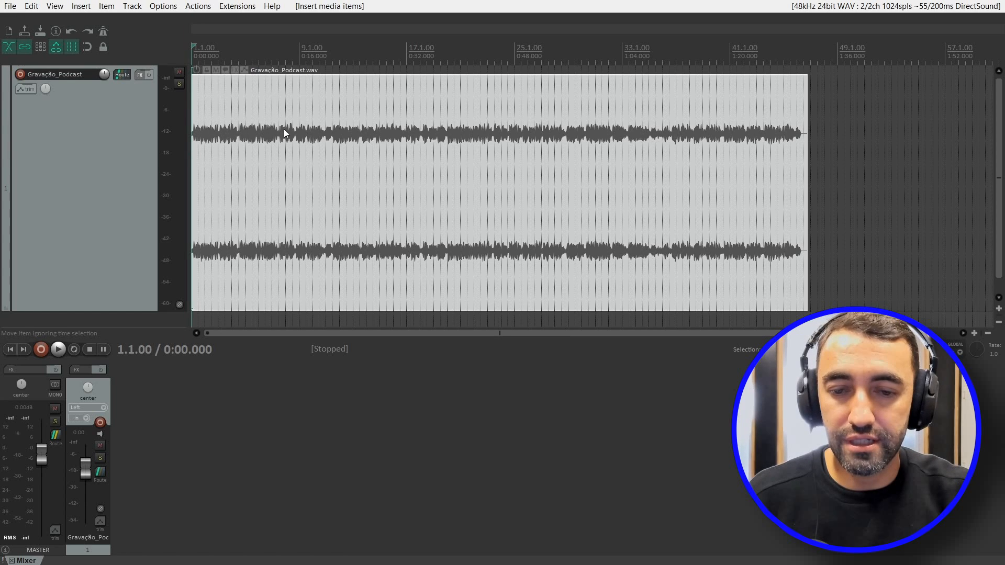
Step: Place the edit cursor freely between grid lines, ending in the short pause at about 1.39 s
scroll(252, 140, up, 3)
scroll(252, 140, up, 6)
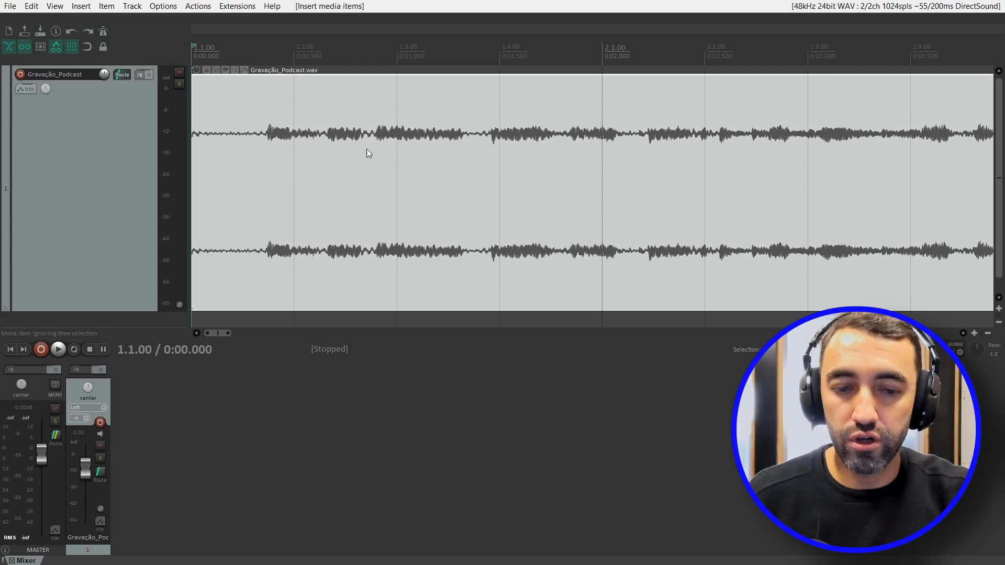
click(441, 112)
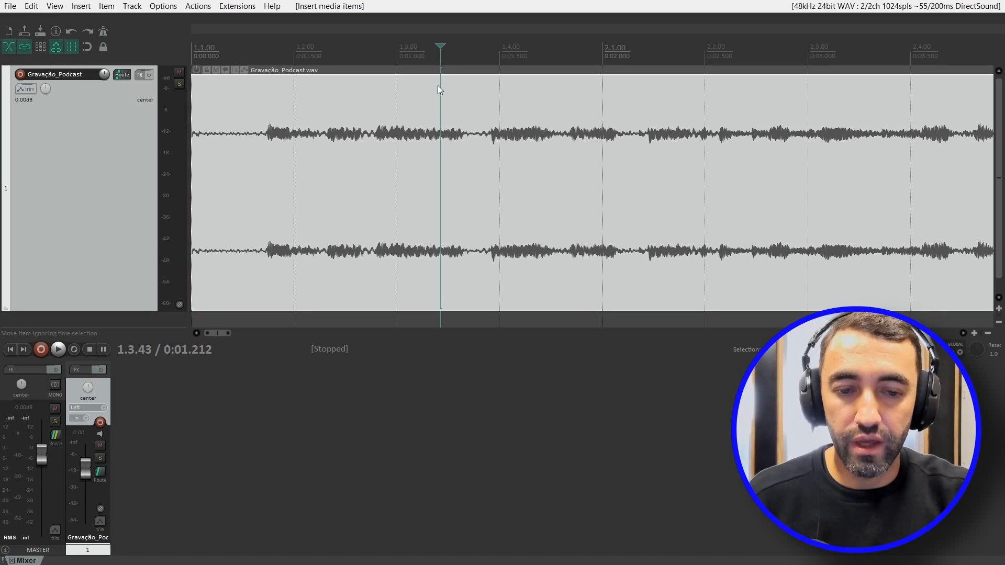
click(477, 134)
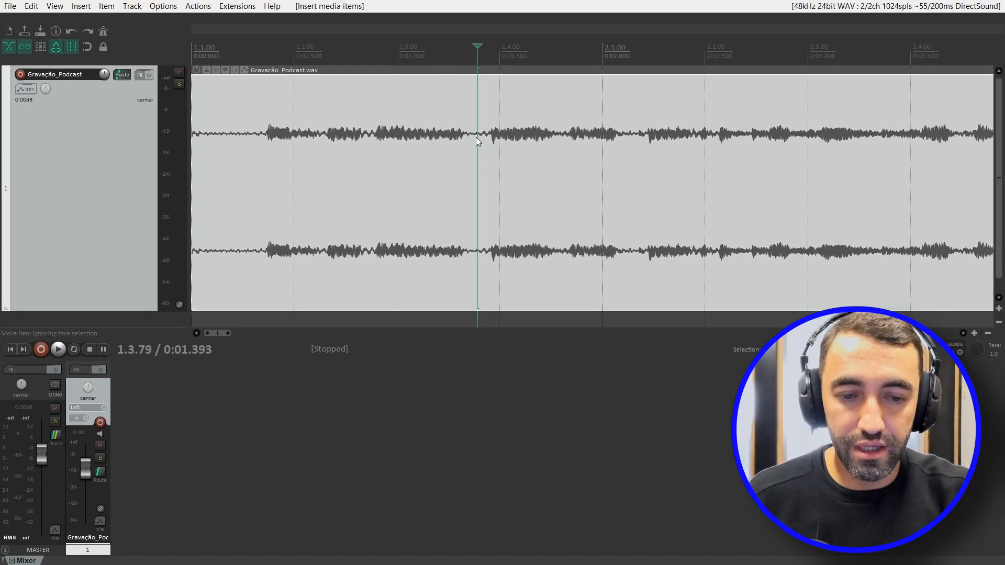
Step: Compare cursor placement with snapping on, then disable snapping again and put the cursor at about 1.4 s
click(88, 48)
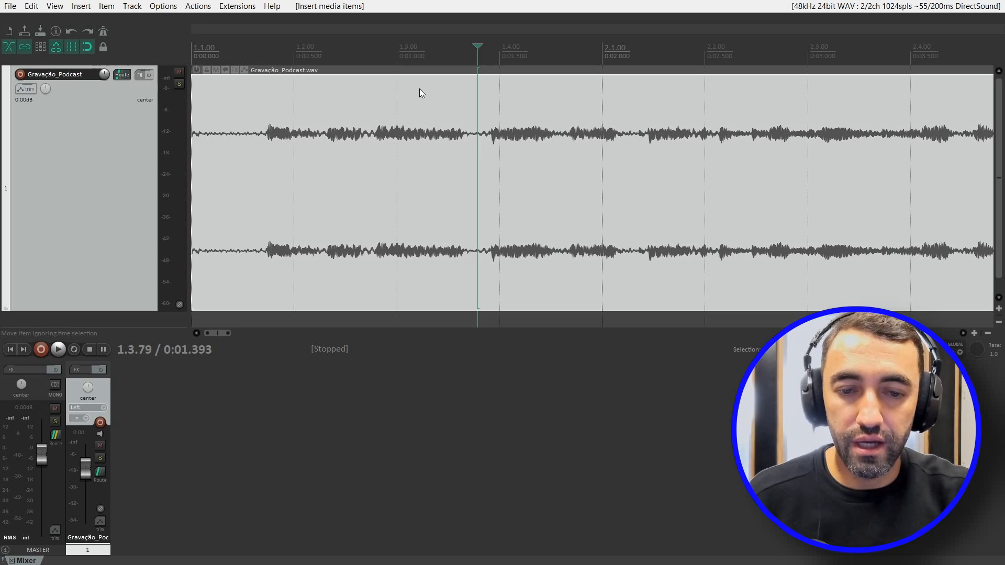
click(451, 121)
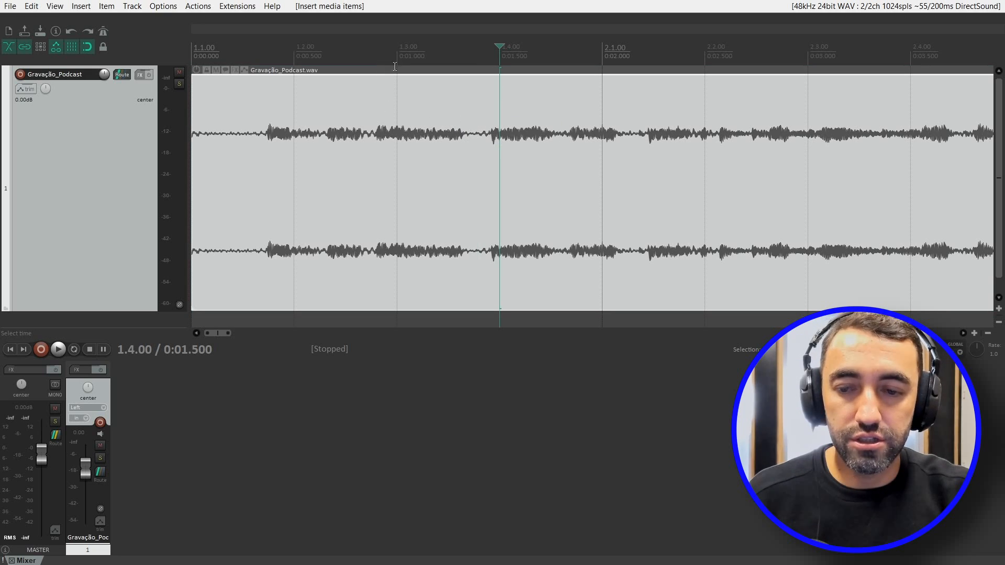
click(88, 46)
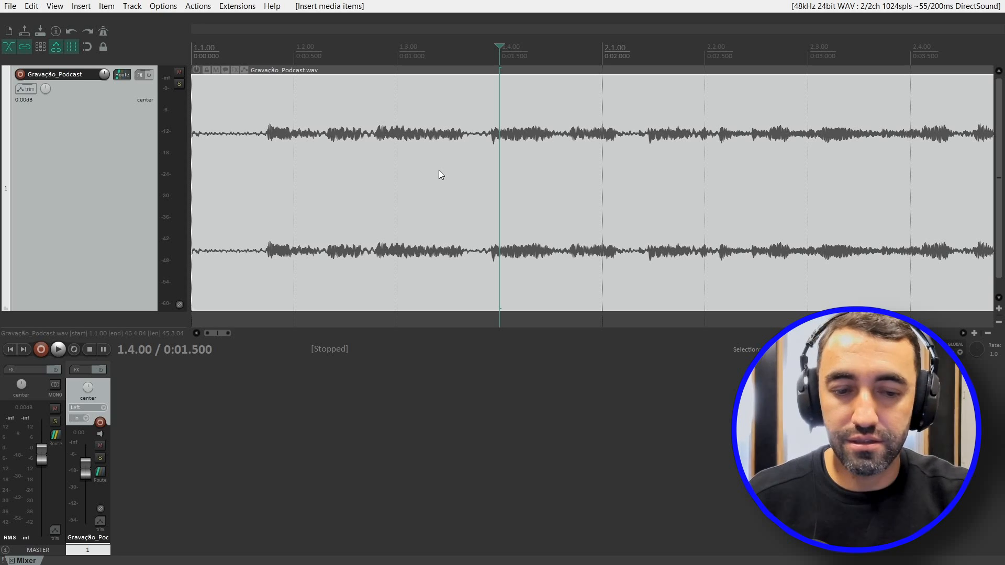
click(479, 142)
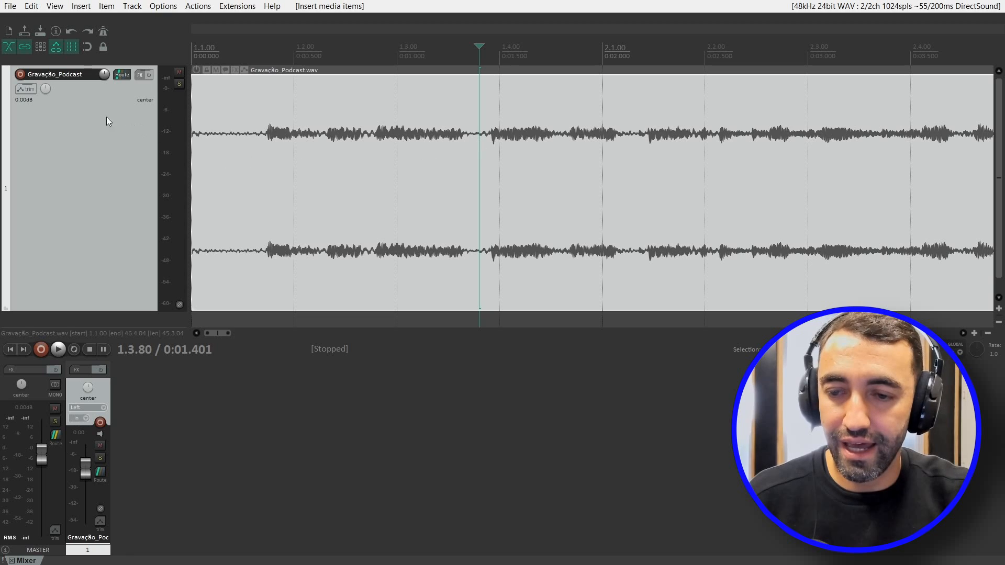
Step: With ripple editing off, split out and delete the section of the recording from about 2.5 s to 4.1 s
click(41, 48)
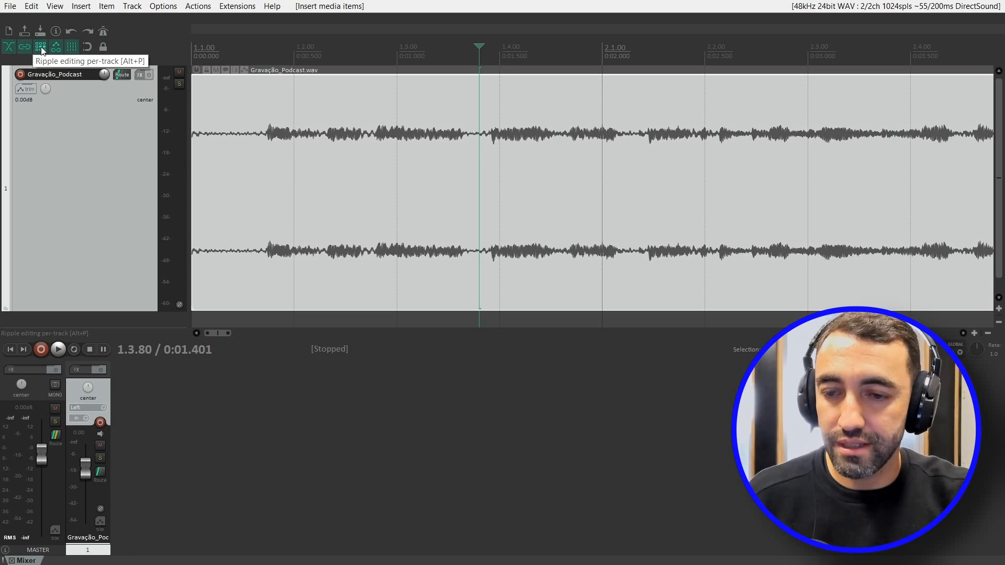
click(41, 50)
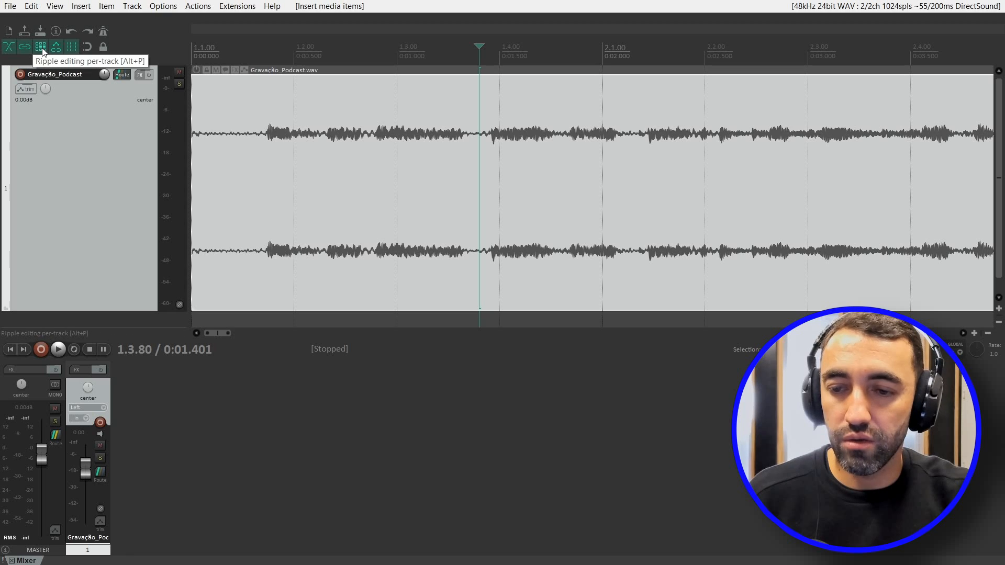
scroll(462, 152, down, 3)
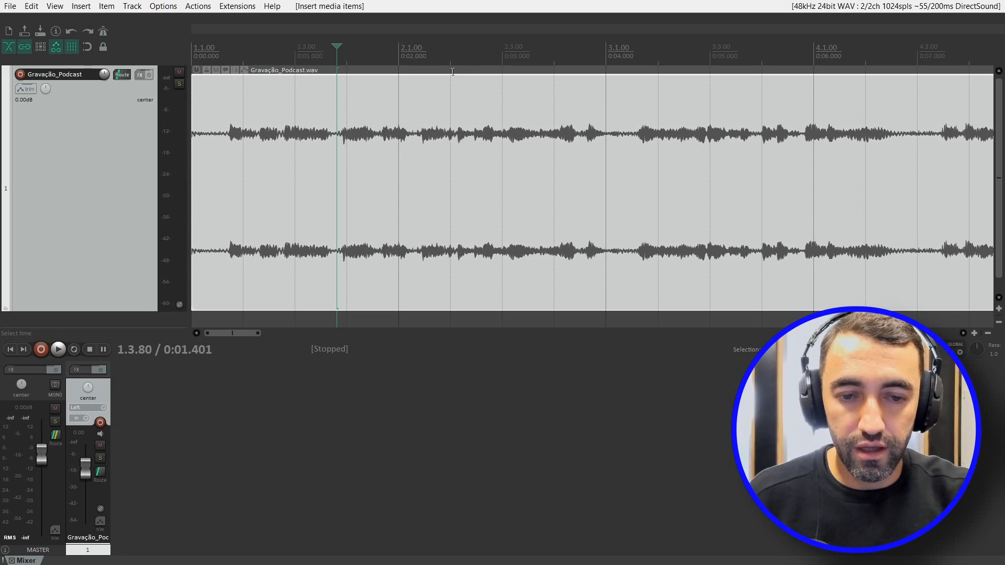
drag(453, 72, 616, 131)
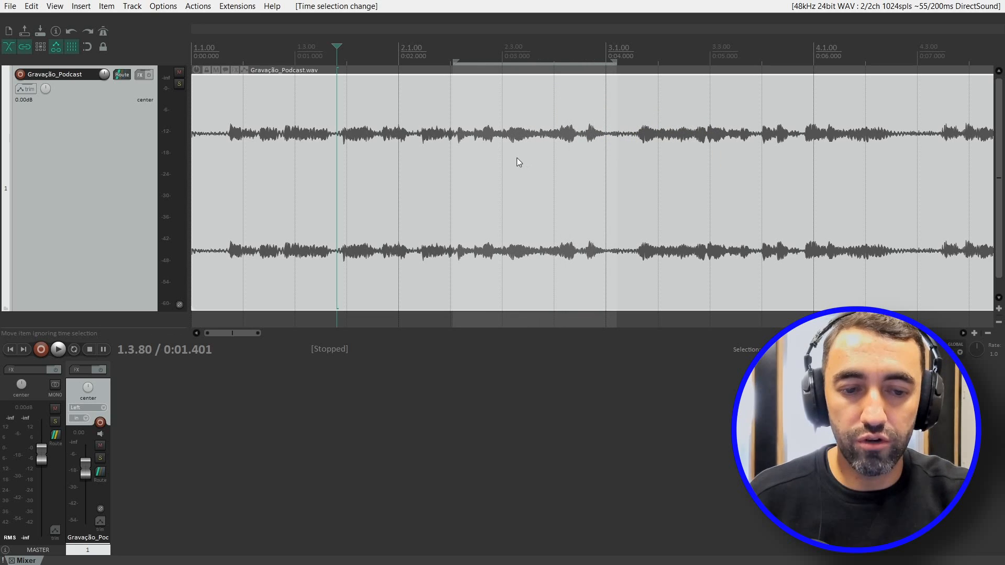
click(516, 158)
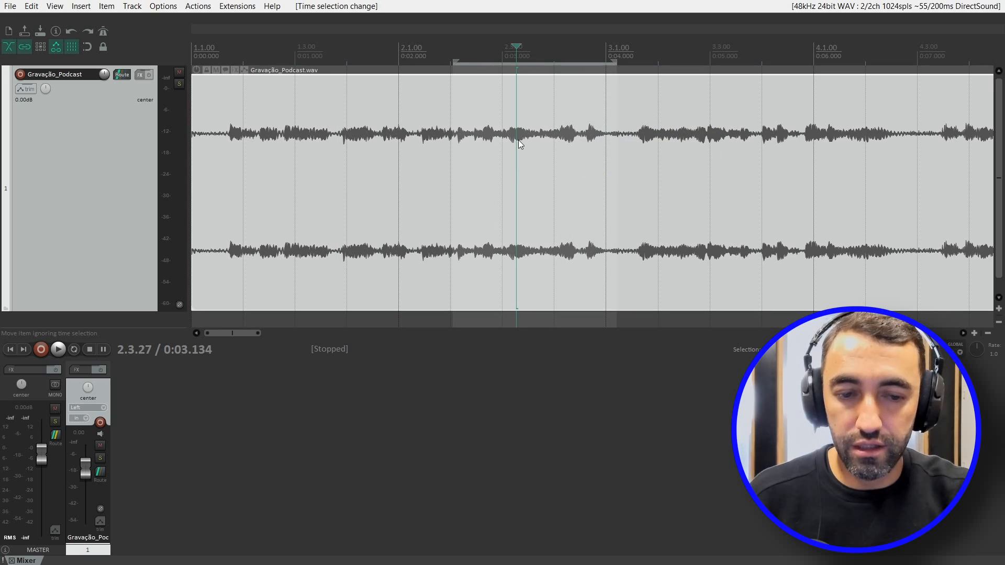
key(shift+s)
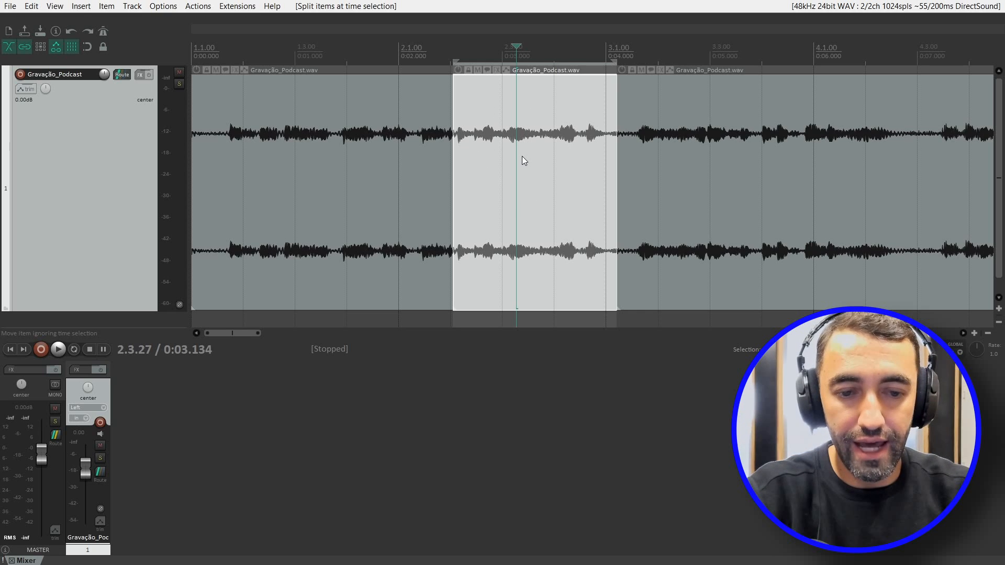
key(Delete)
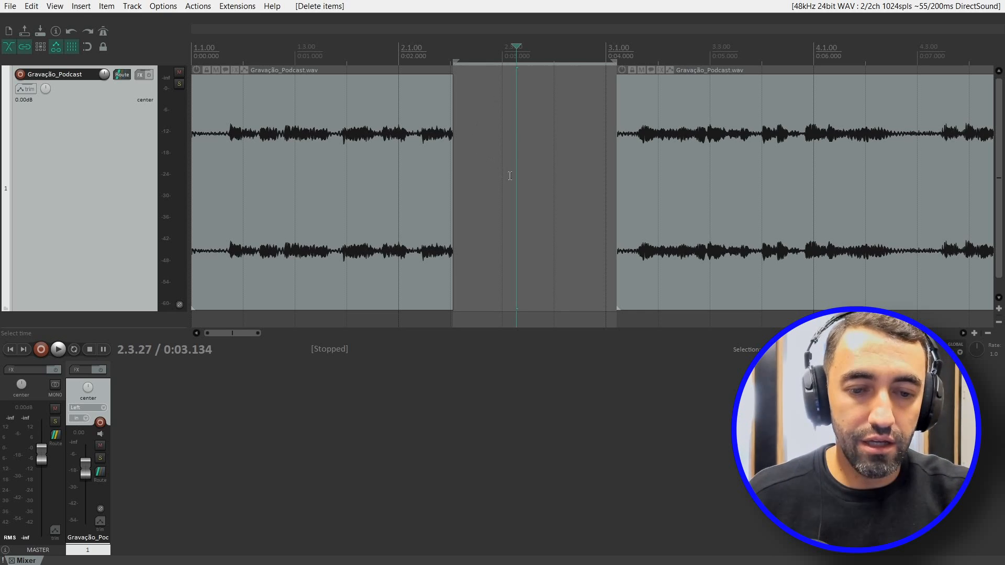
Step: Move the remaining clip back against the first one to close the gap, and undo the move and the deletion
click(640, 154)
drag(571, 147, 470, 157)
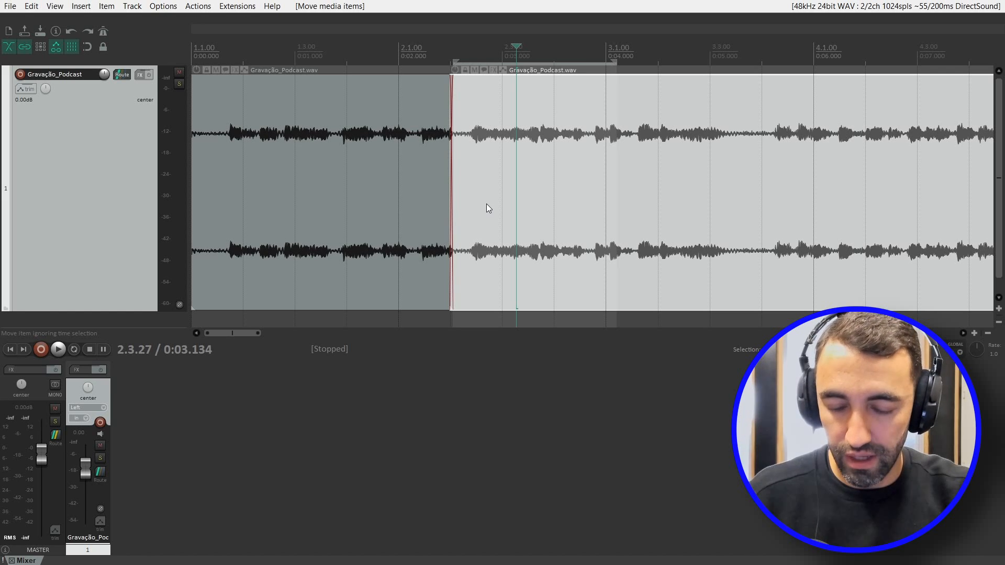
key(ctrl+z)
key(ctrl+z)
key(ctrl+z)
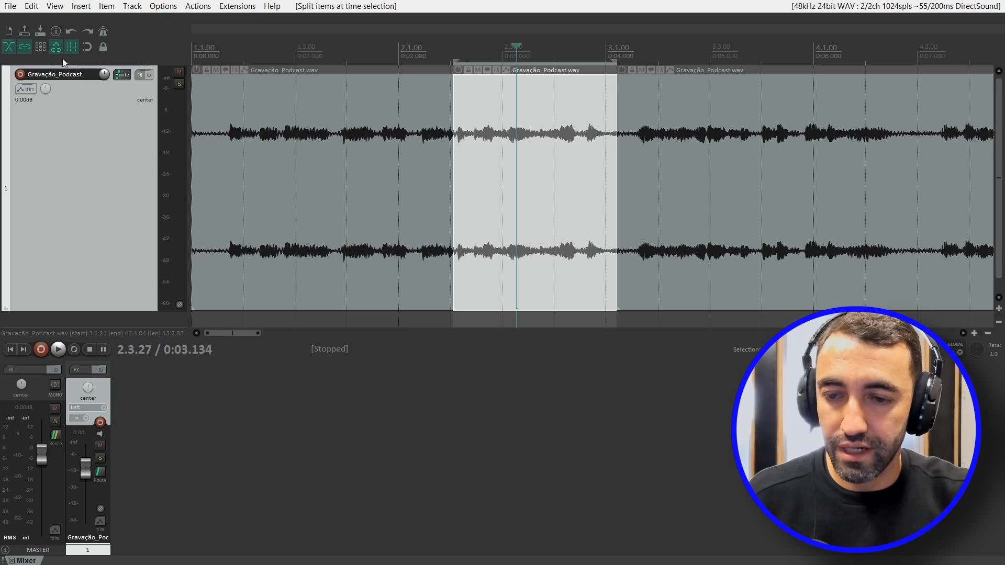
Step: Turn on per-track ripple editing and delete the split middle section, clearing the time selection
click(41, 47)
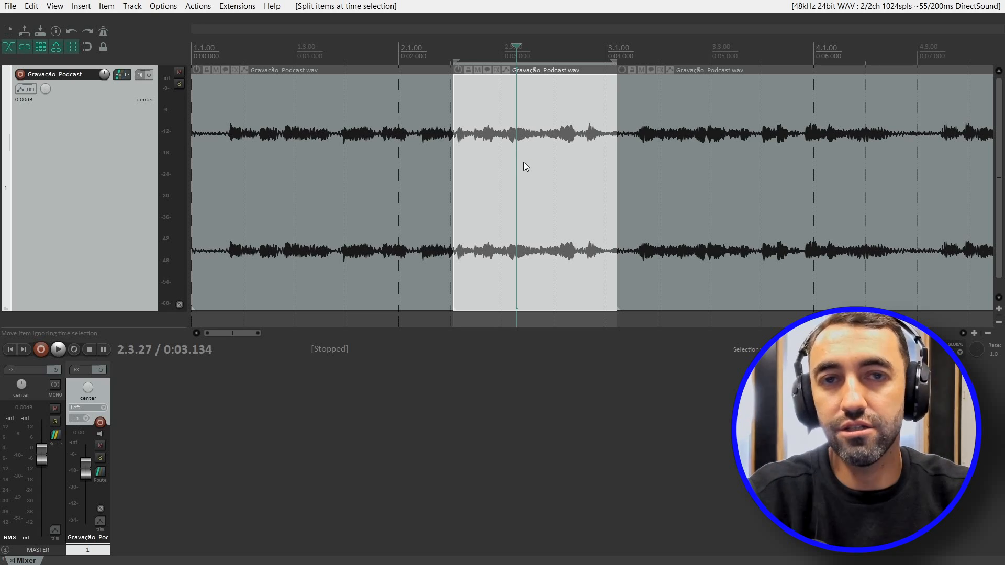
key(Delete)
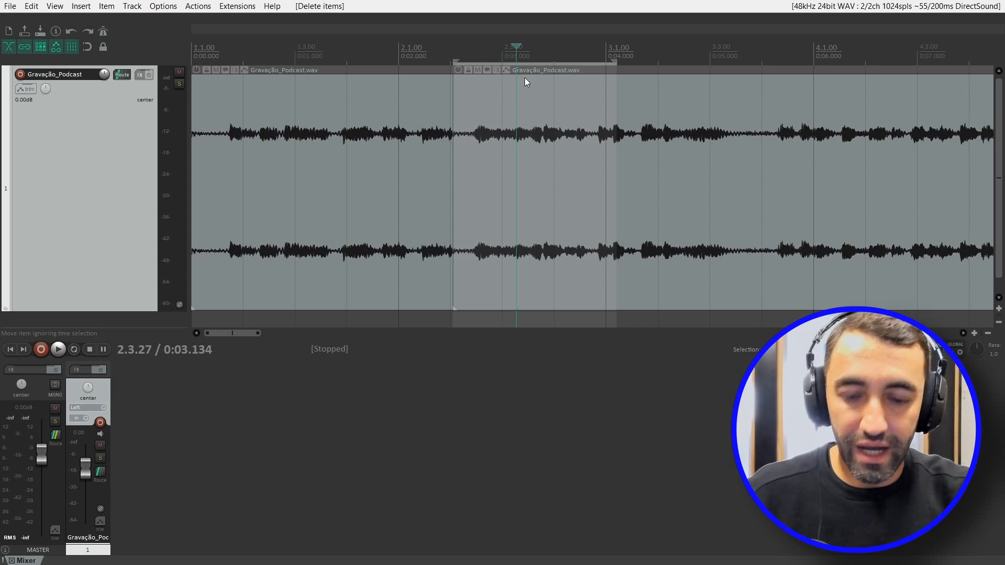
key(Escape)
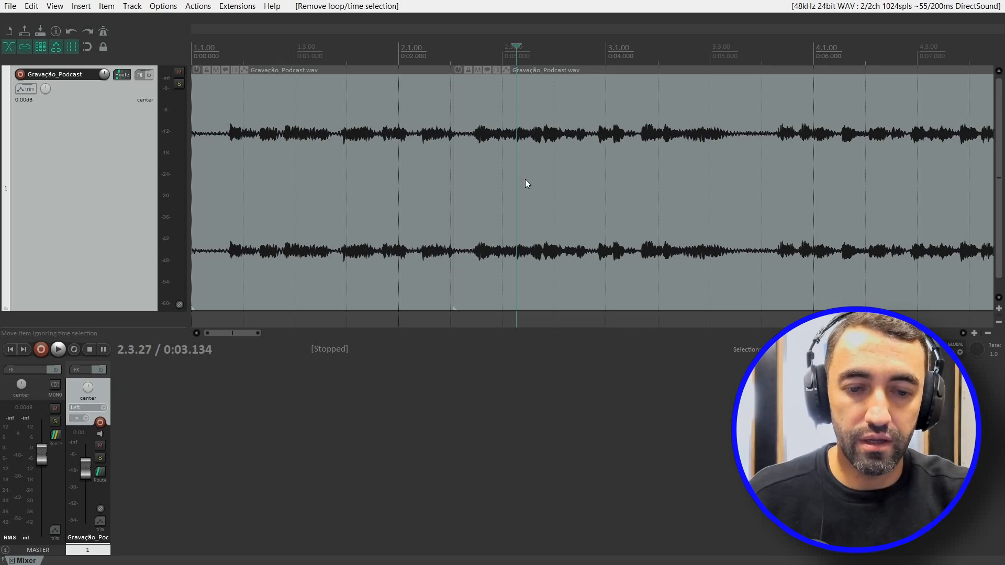
Step: Undo the deletion and the split to restore the whole recording, and remove the time selection
key(ctrl+z)
key(ctrl+z)
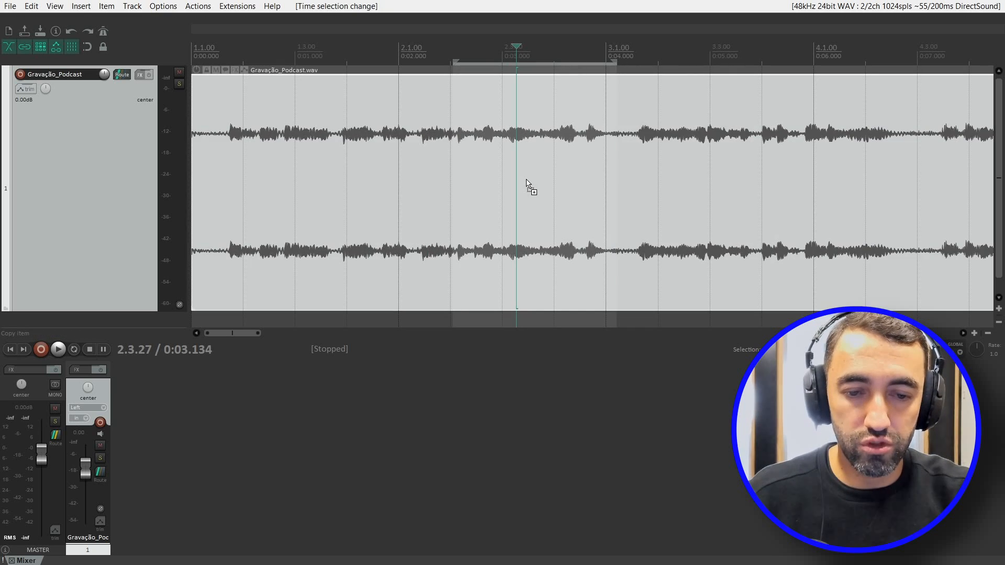
key(Escape)
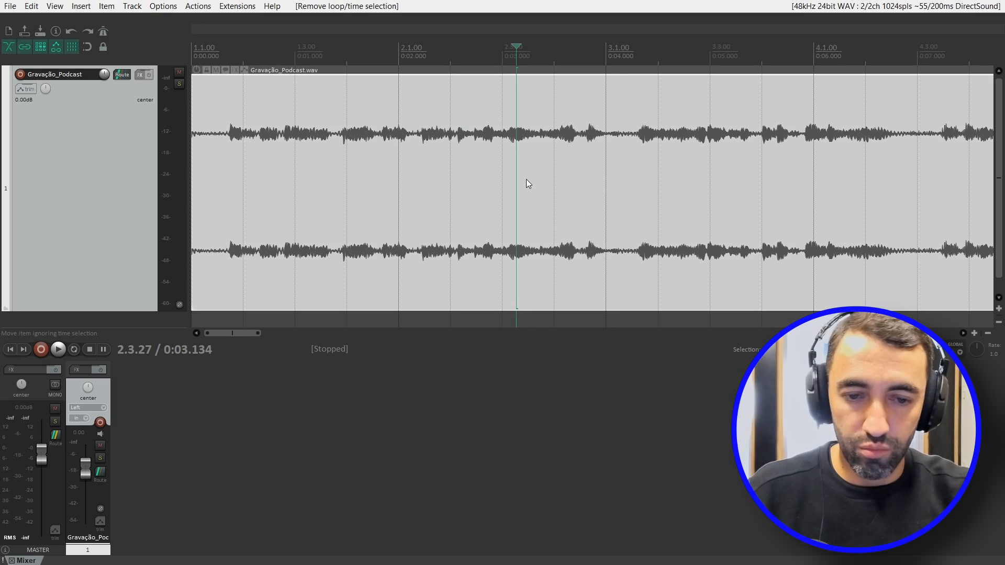
Step: Play the podcast recording from the start and check its peak level on the track meter
scroll(526, 179, down, 3)
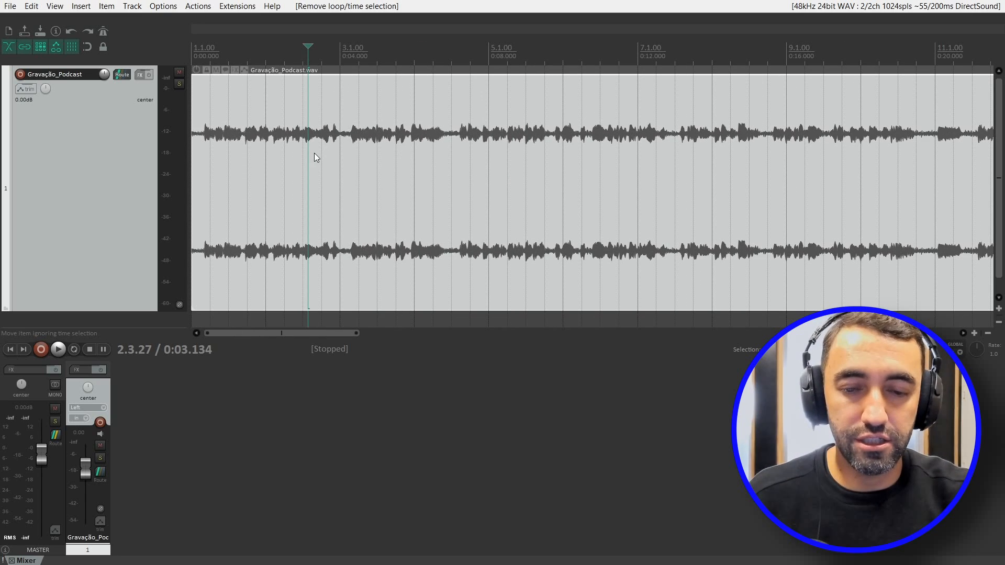
scroll(314, 157, down, 3)
key(Home)
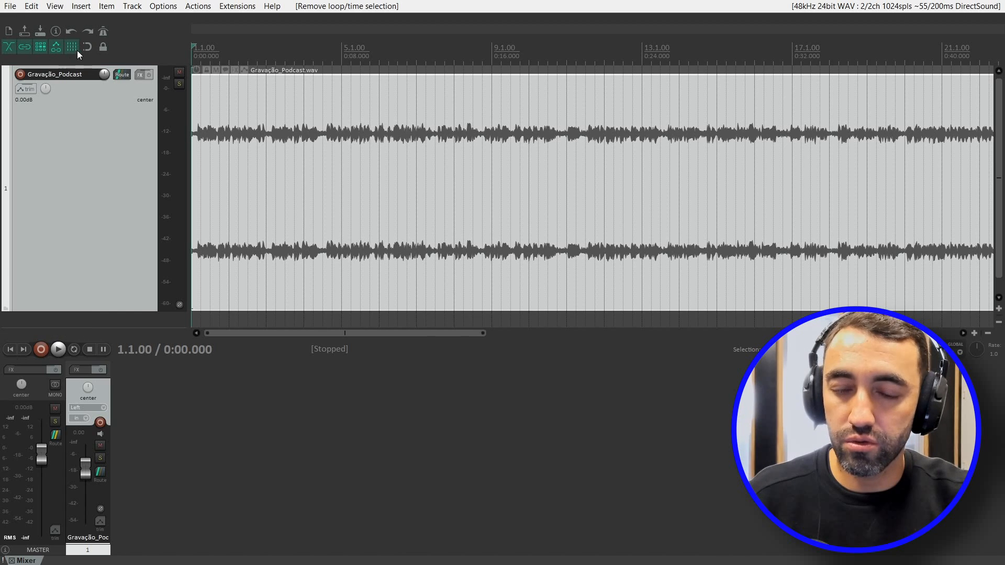
scroll(355, 165, down, 4)
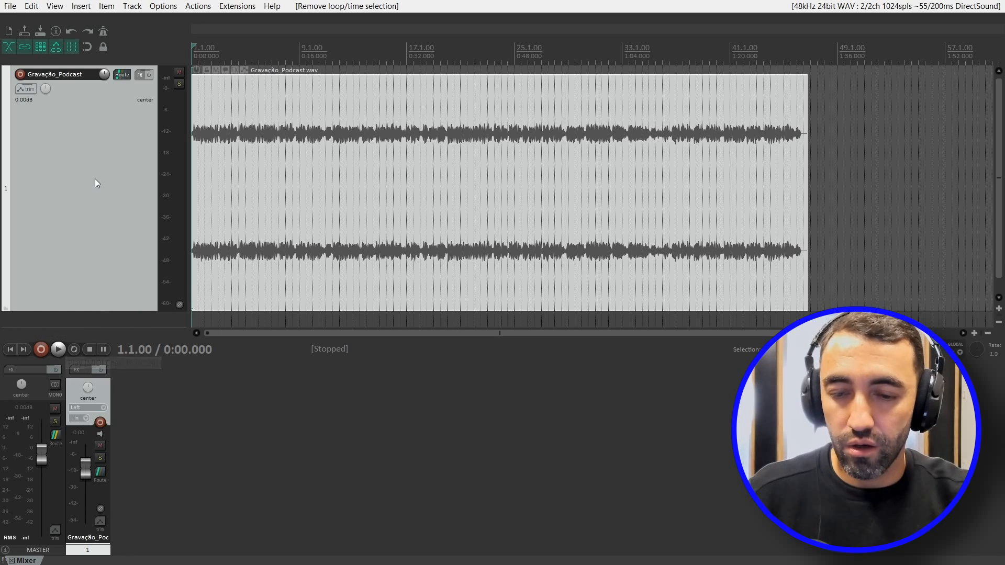
key(space)
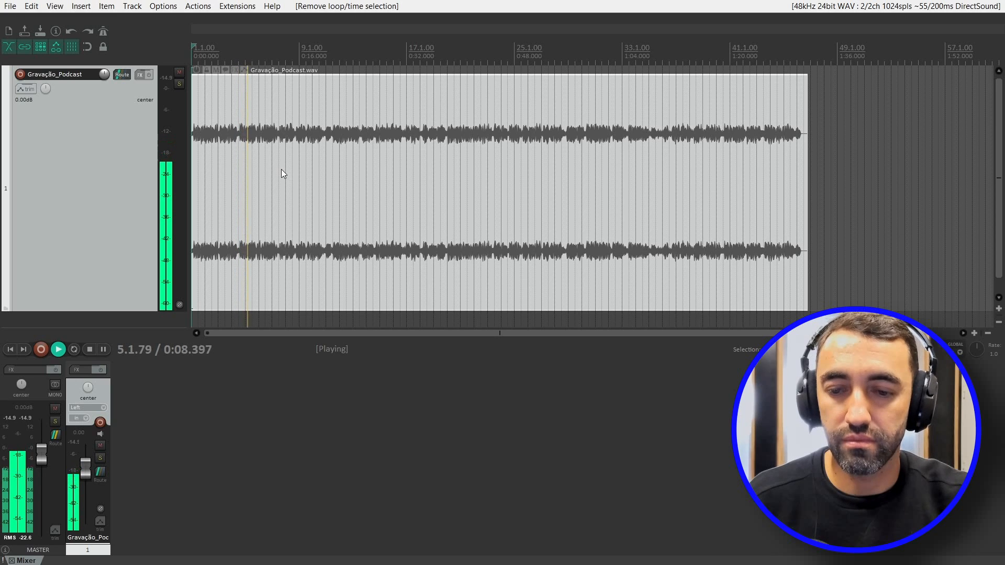
key(space)
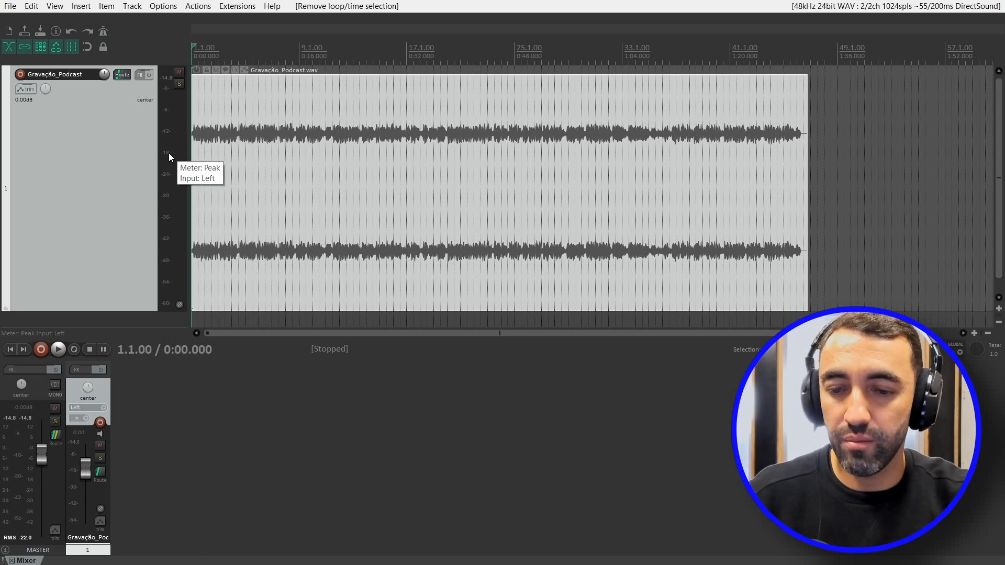
key(space)
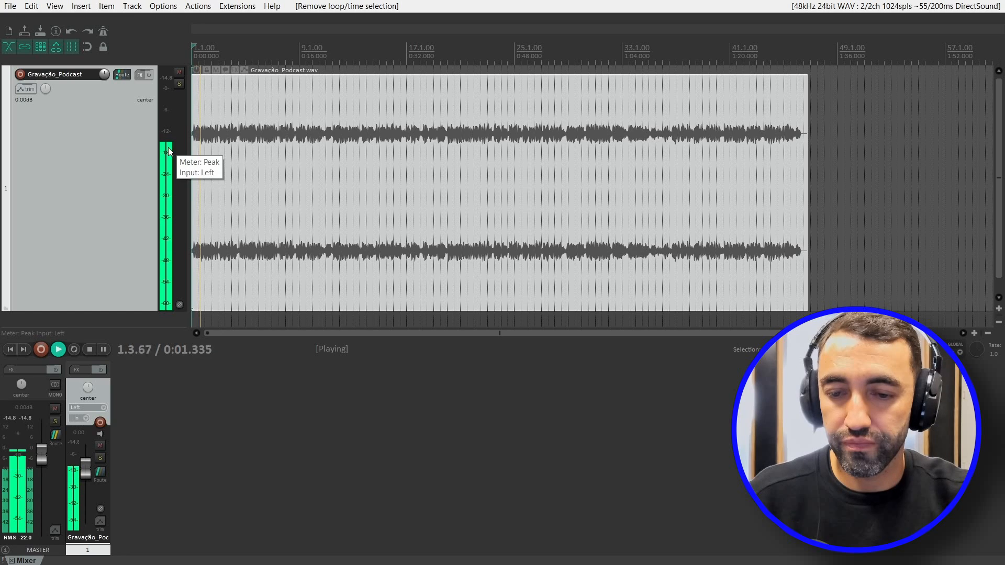
Step: Stop playback, raise the podcast item's volume to +6.90 dB, and replay the start to check the track meter
key(space)
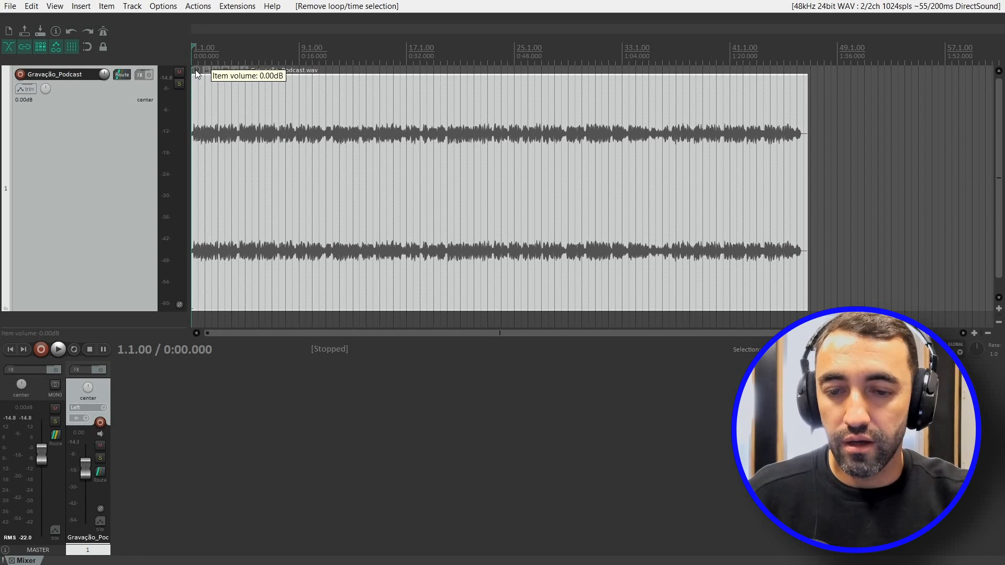
drag(196, 70, 198, 36)
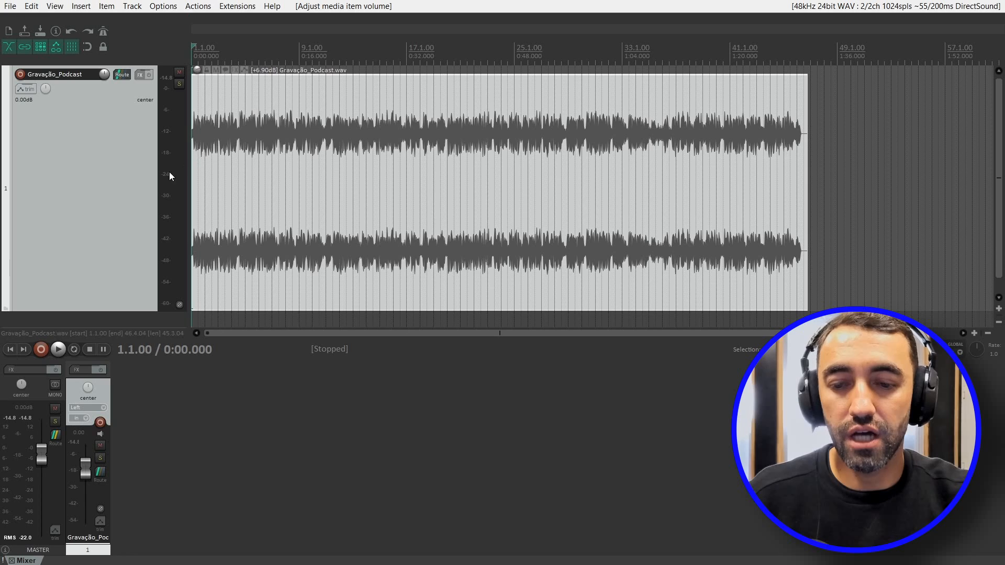
key(space)
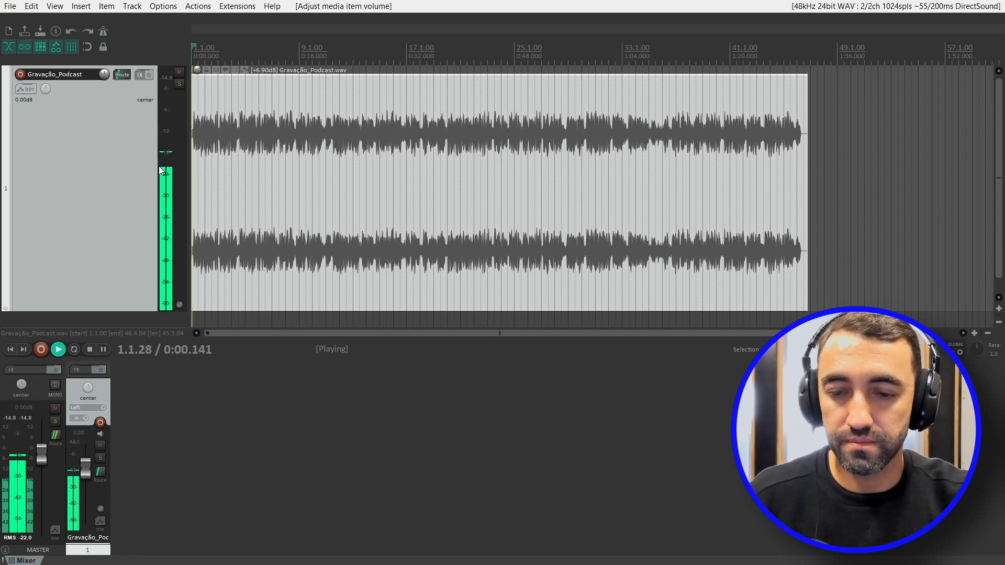
key(space)
key(space)
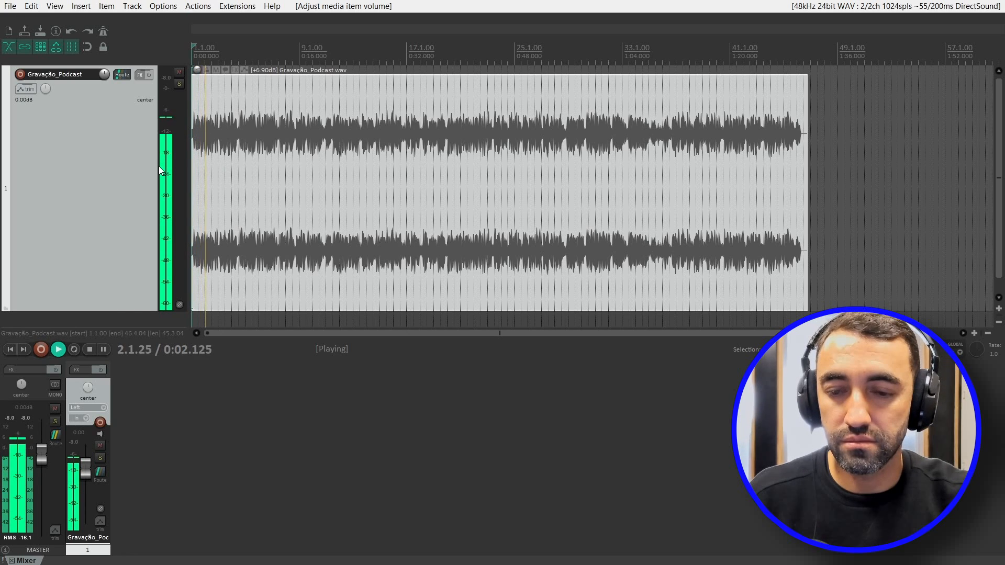
key(space)
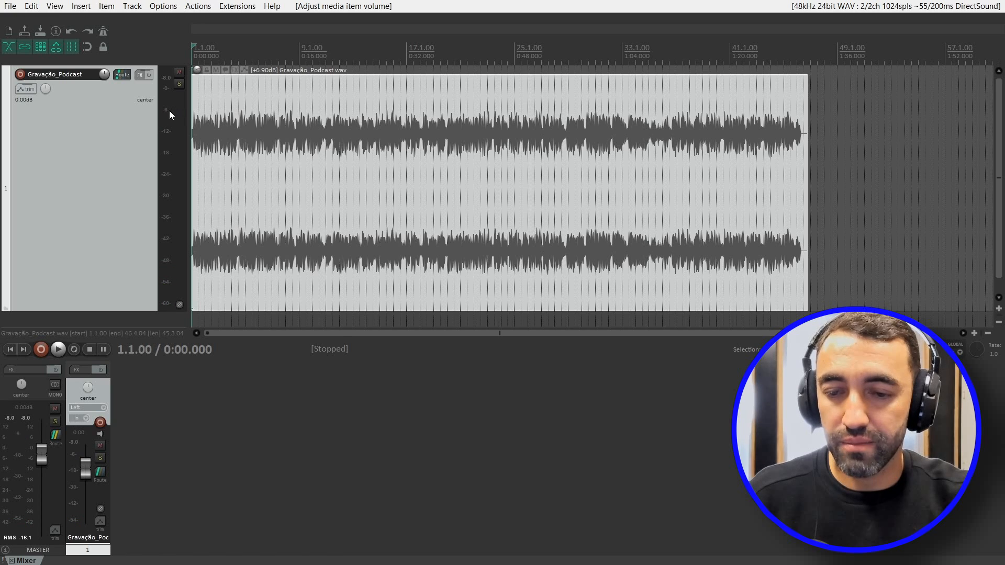
Step: Raise the podcast item's volume to +8.90 dB and play it from the start to check the peak level
drag(196, 72, 196, 67)
key(space)
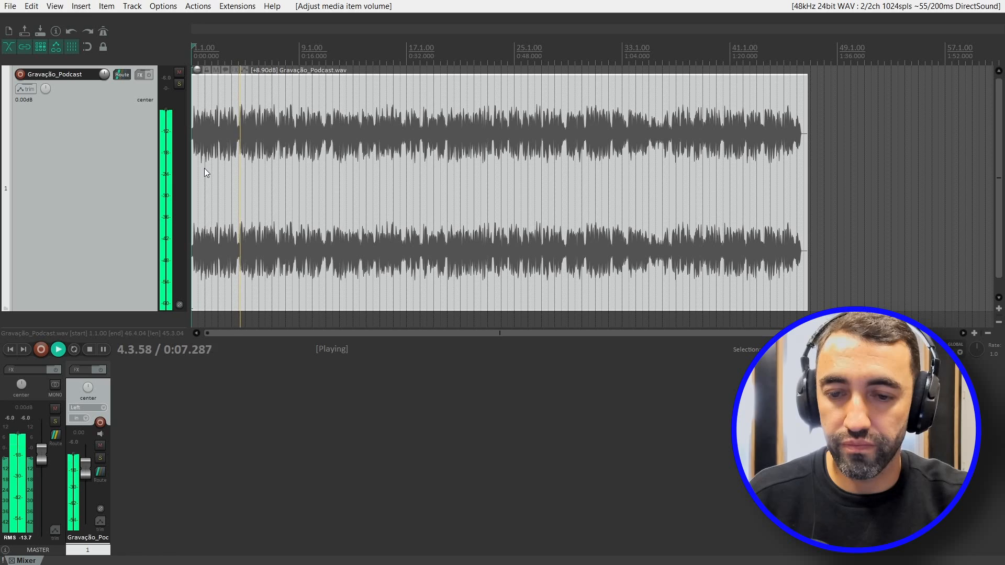
key(space)
mouse_move(197, 68)
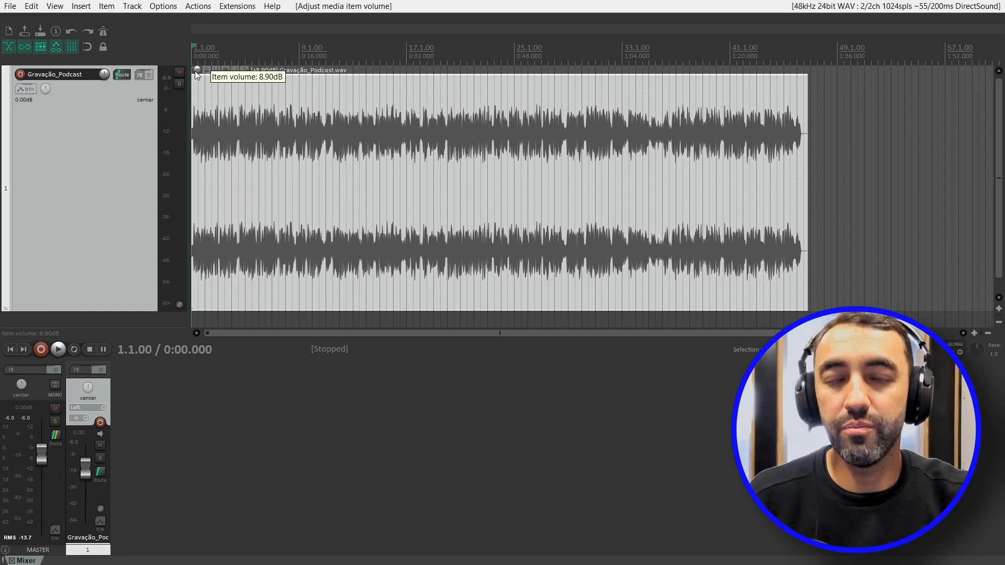
Step: Open the media item appearance preferences and review the item volume handle options, keeping No handle
click(169, 8)
click(245, 472)
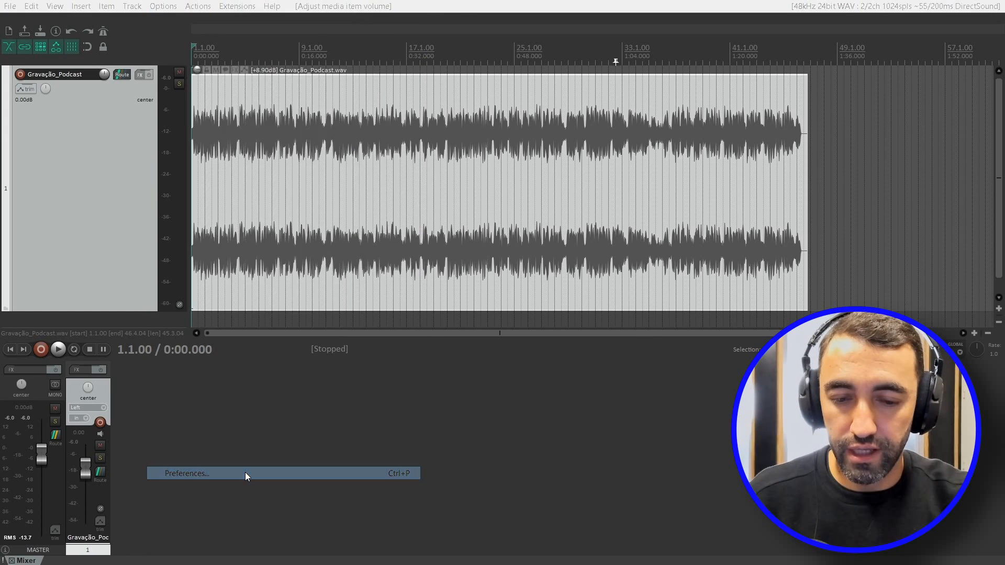
scroll(236, 210, up, 2)
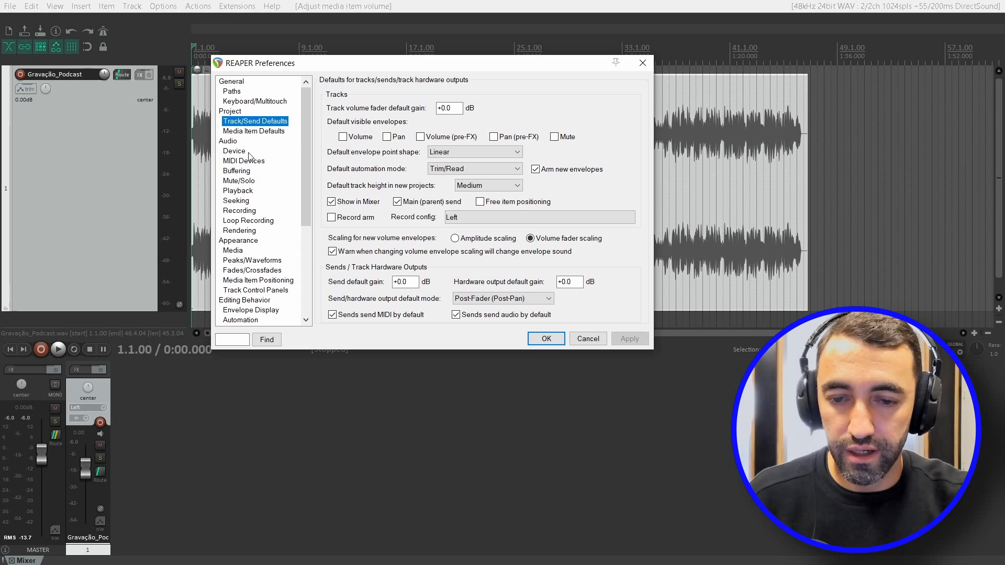
scroll(238, 241, down, 1)
click(233, 220)
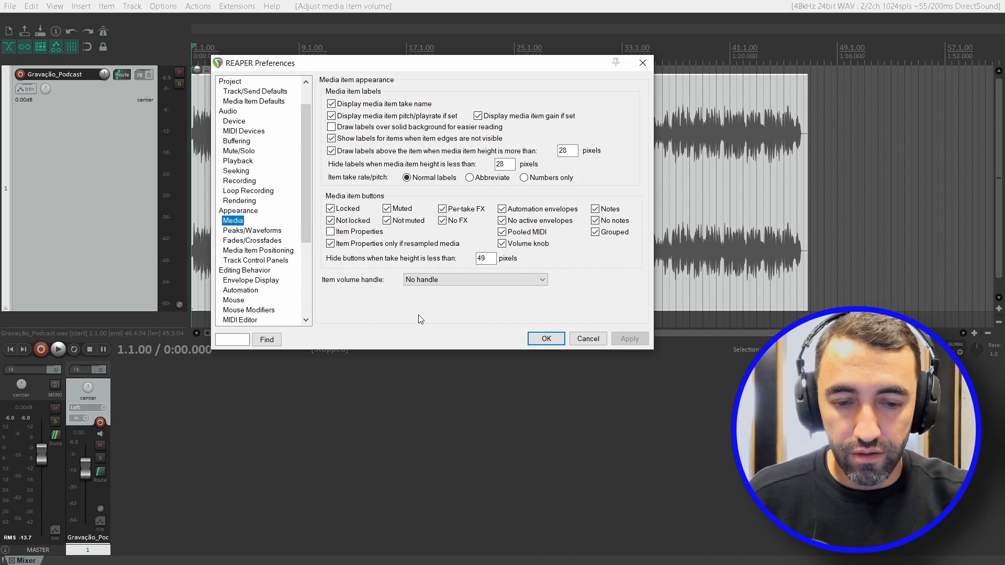
click(454, 281)
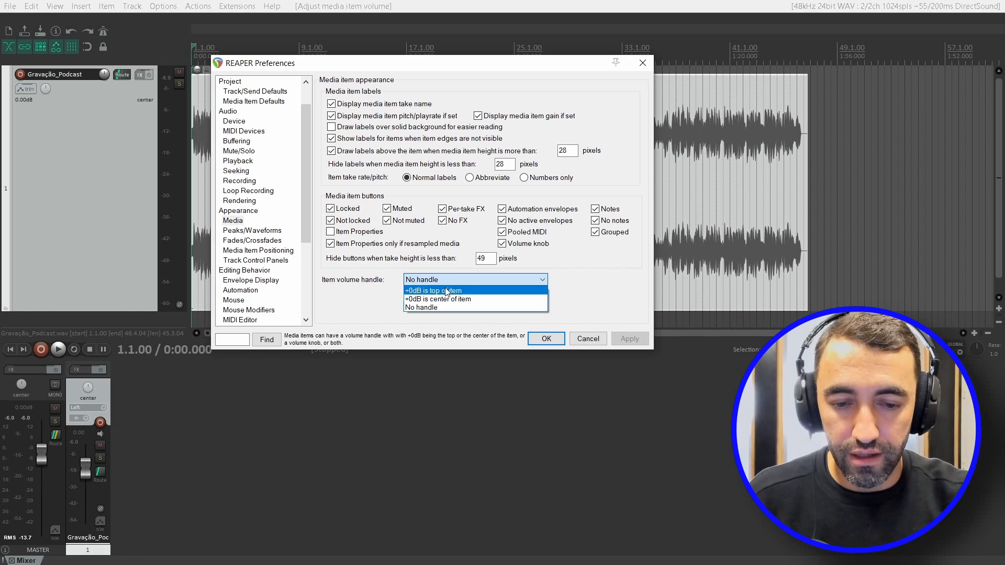
click(429, 308)
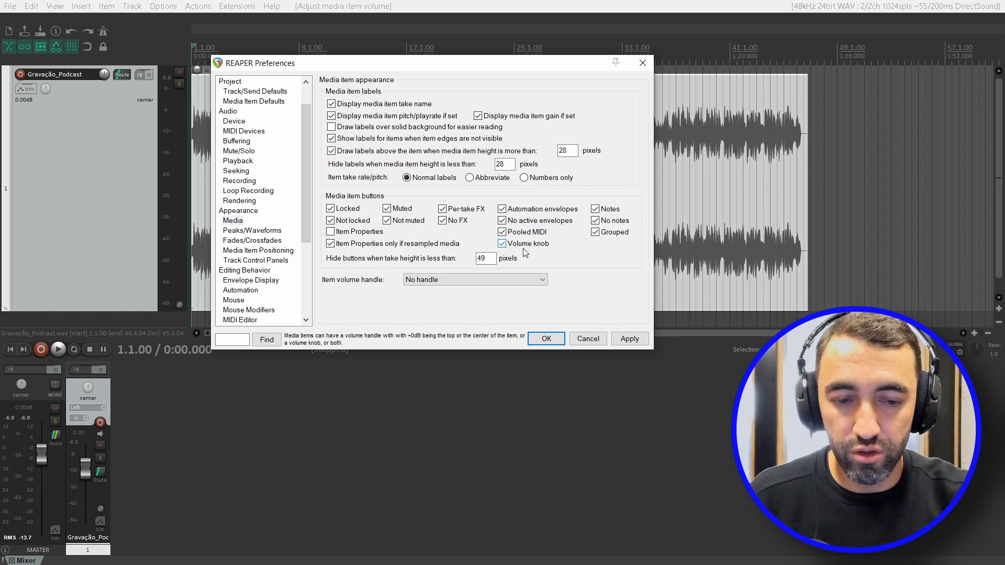
Step: Disable the volume knob on media items, apply the change, and uncover the item header behind the preferences window
click(501, 244)
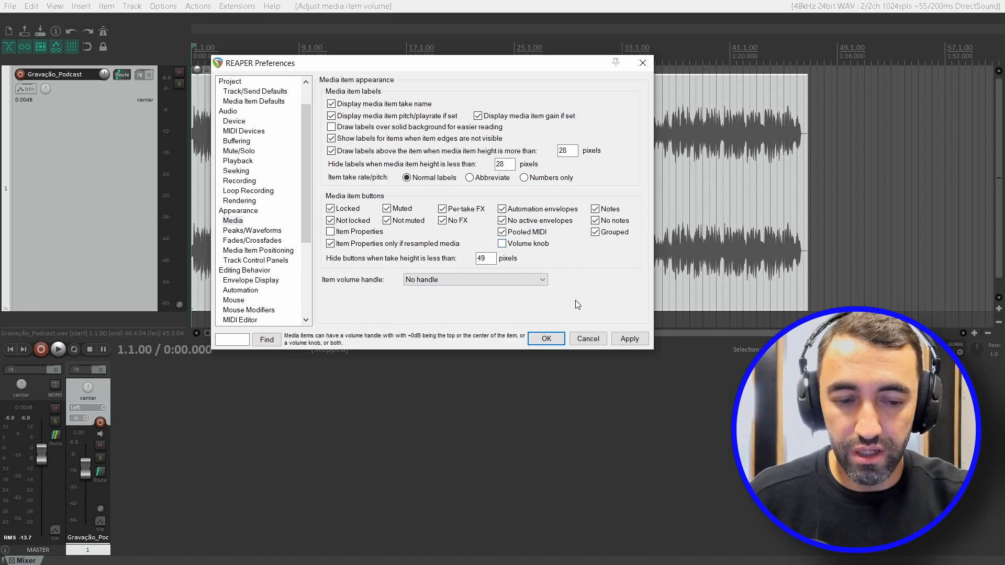
click(630, 338)
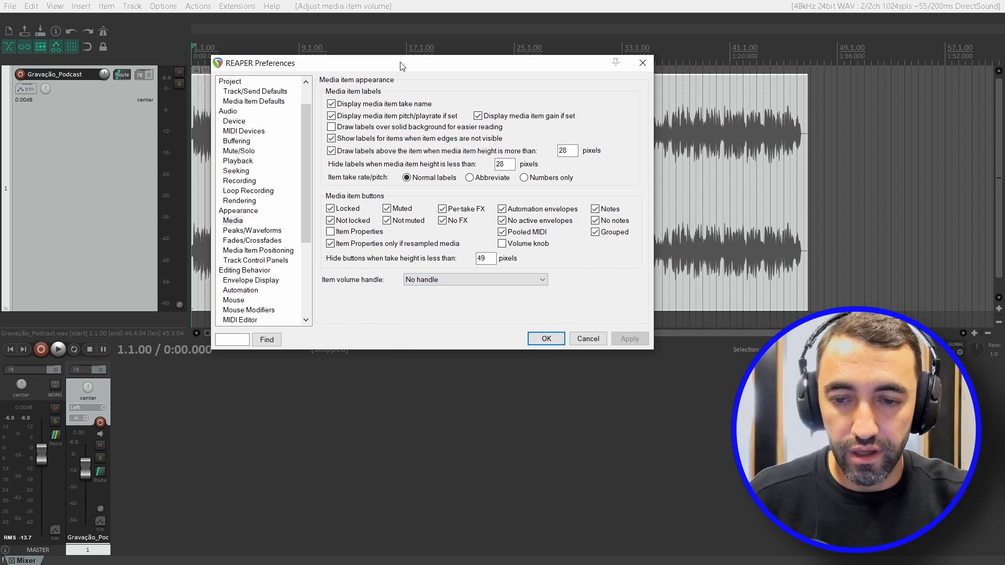
drag(402, 66, 408, 124)
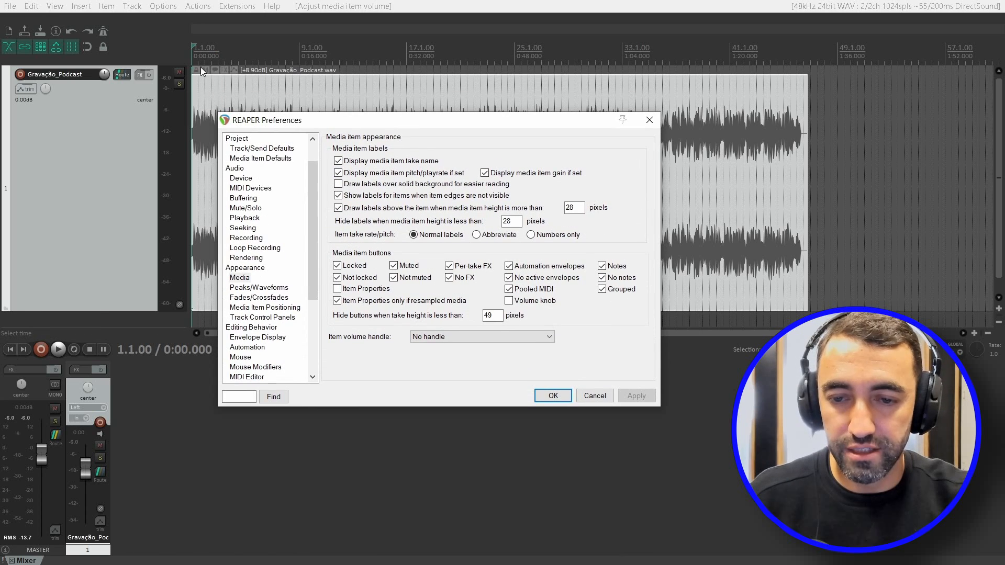
Step: Re-enable the volume knob on media items, apply the change, and close the preferences
click(508, 301)
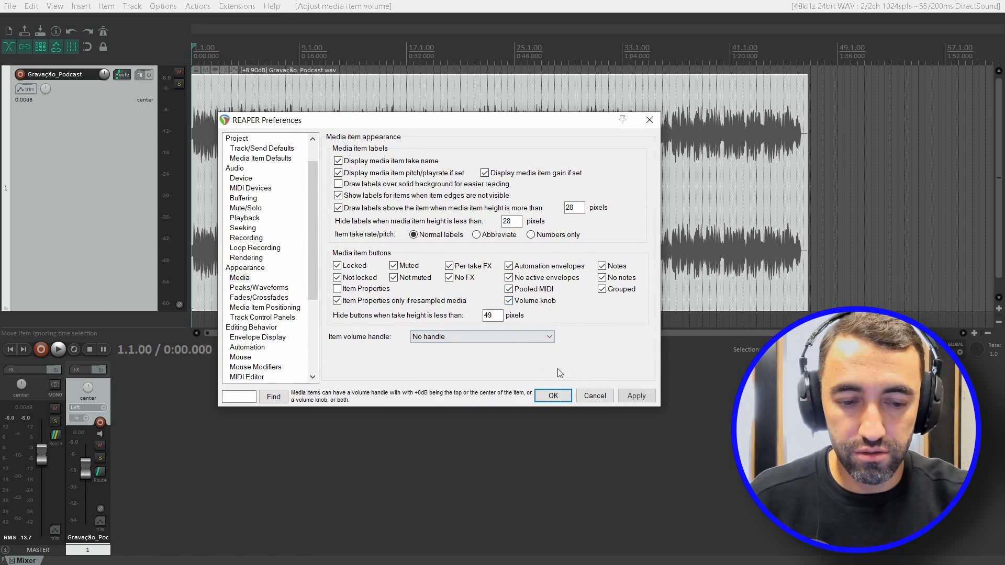
click(636, 396)
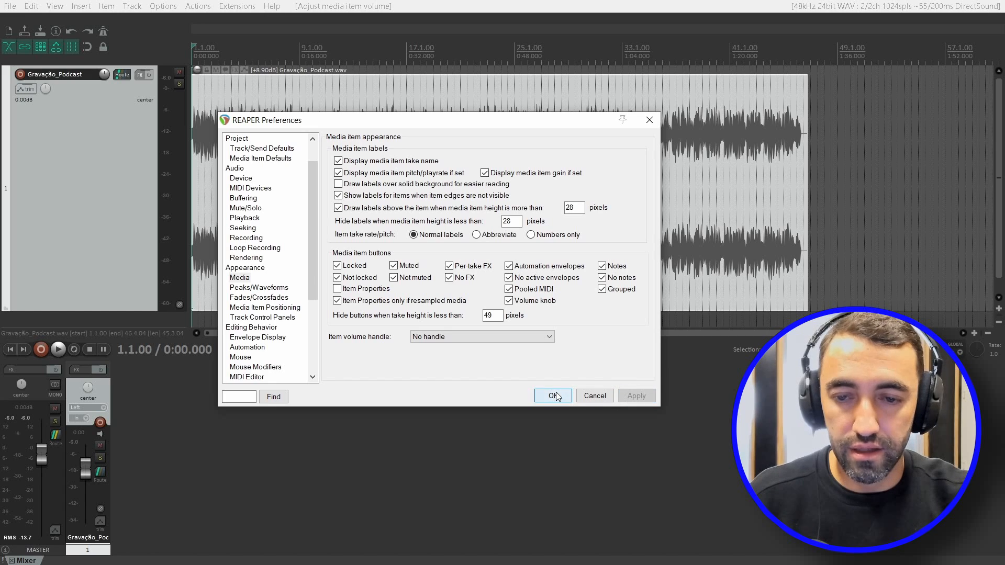
click(553, 396)
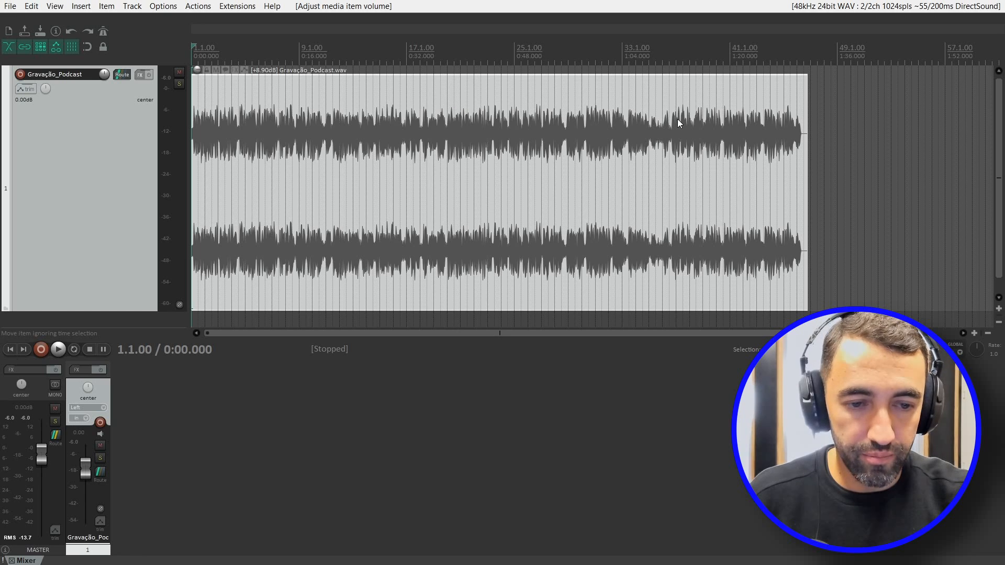
Step: Play the recording from about 1:00 to locate the passage that needs cutting
click(657, 61)
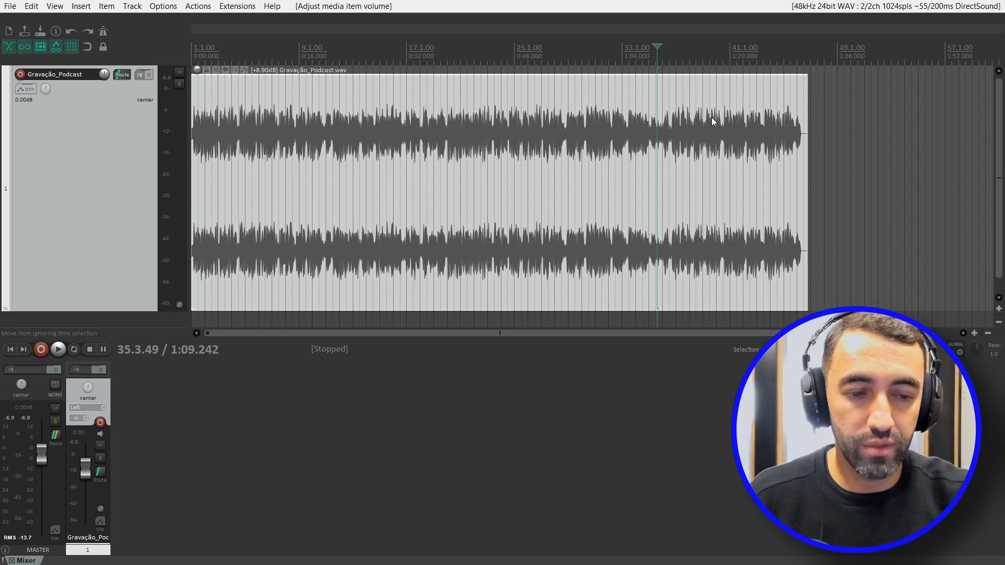
scroll(712, 117, up, 3)
click(428, 58)
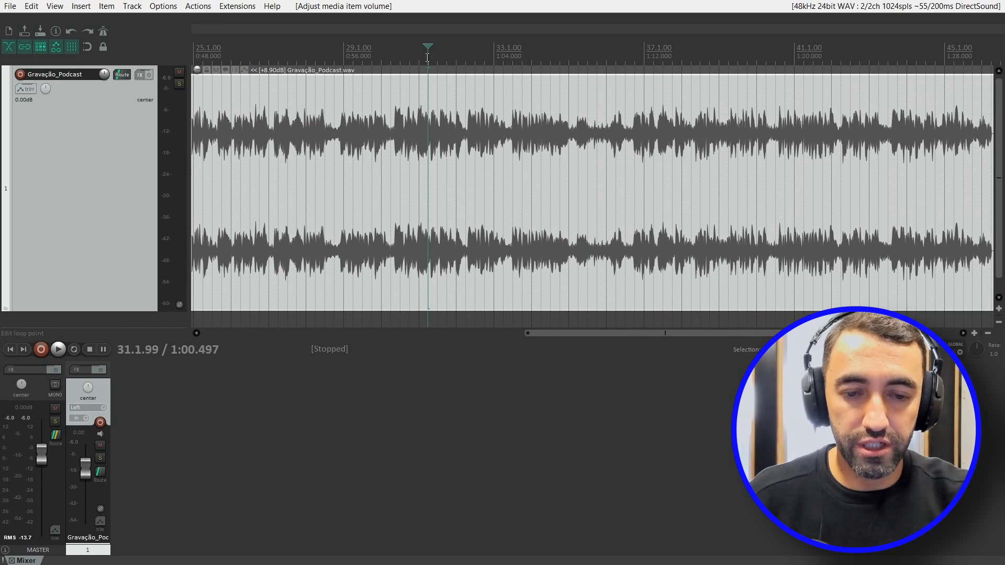
key(space)
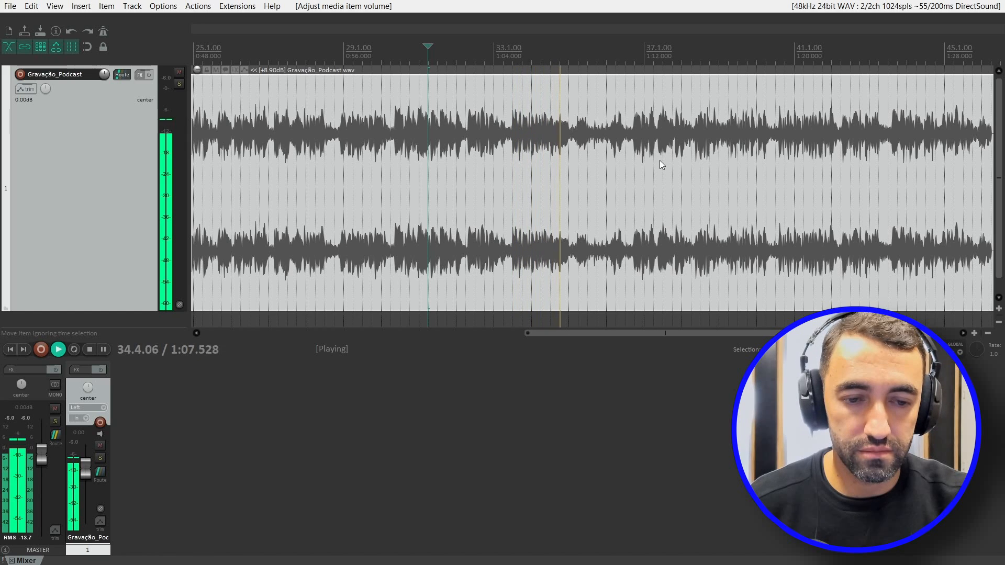
scroll(648, 162, up, 2)
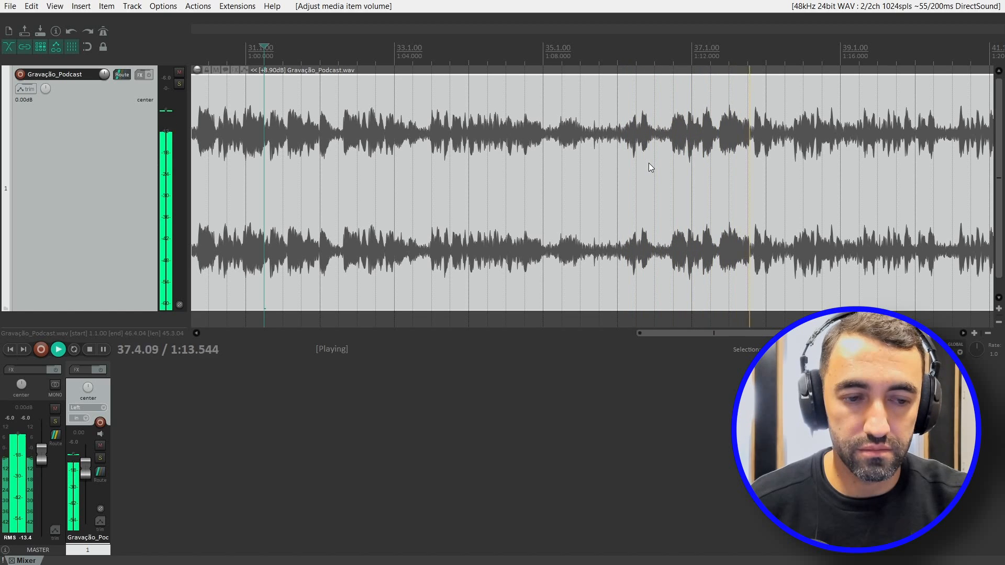
key(space)
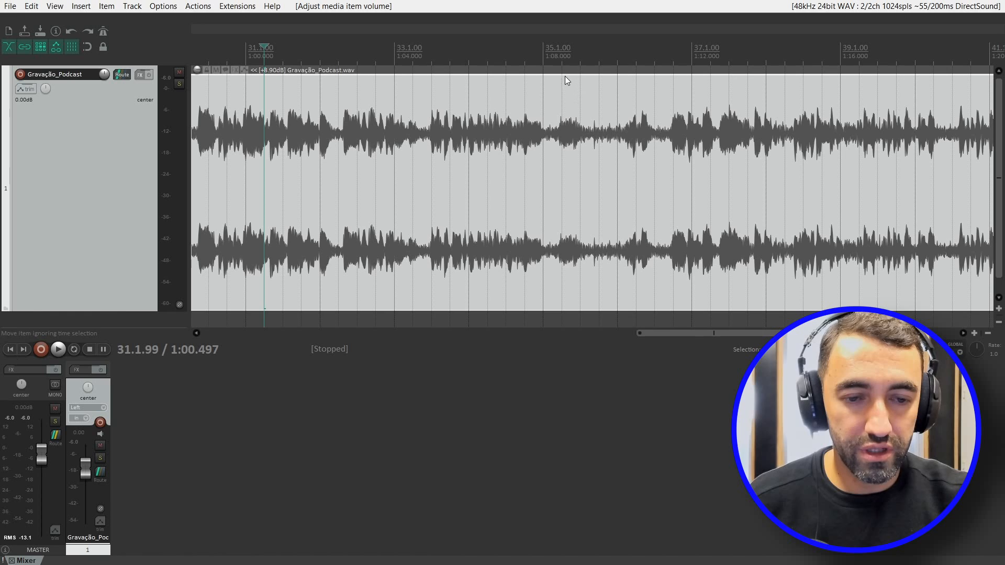
Step: Place the edit cursor at about 1:08.3 and play from there to check where the unwanted passage starts
click(555, 99)
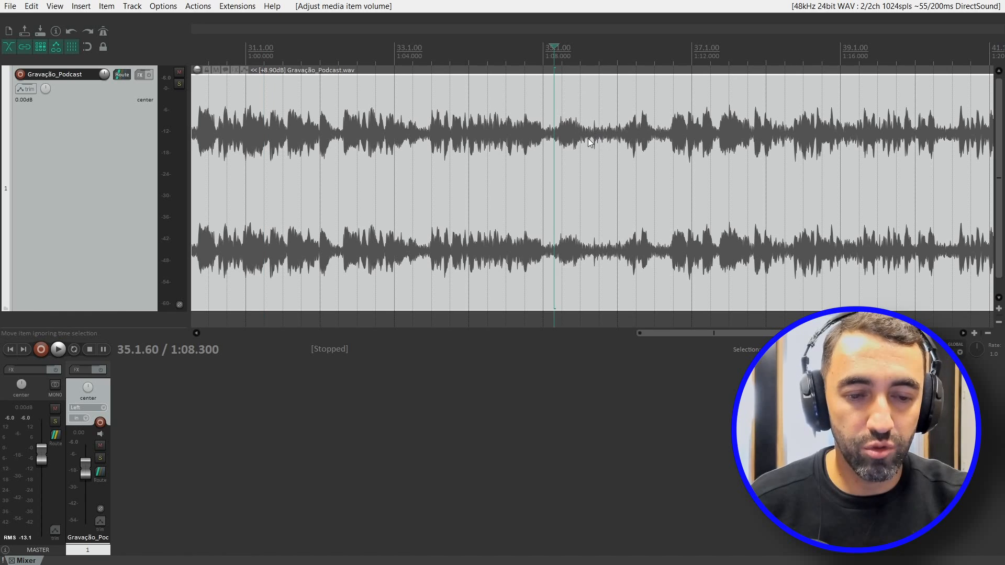
key(space)
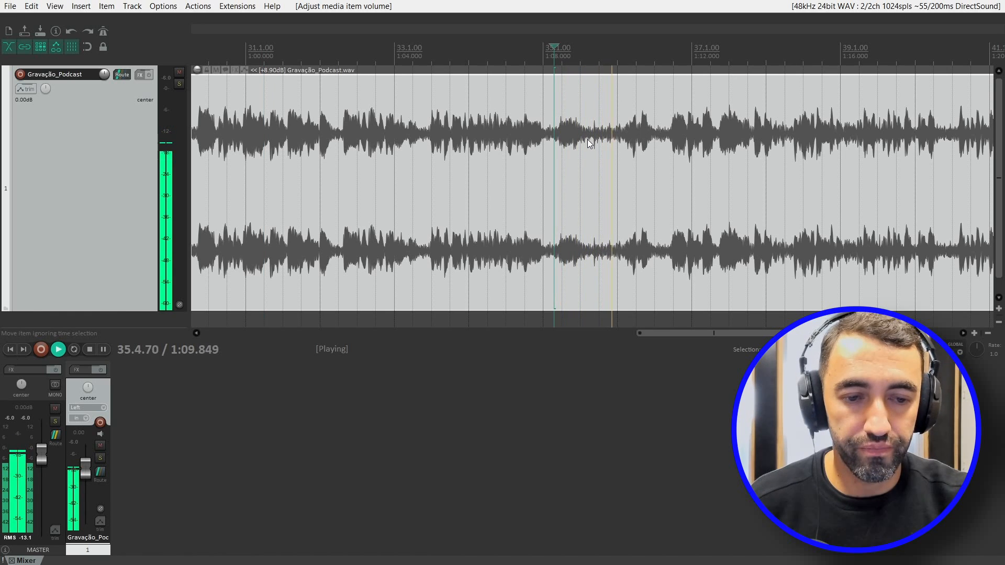
key(space)
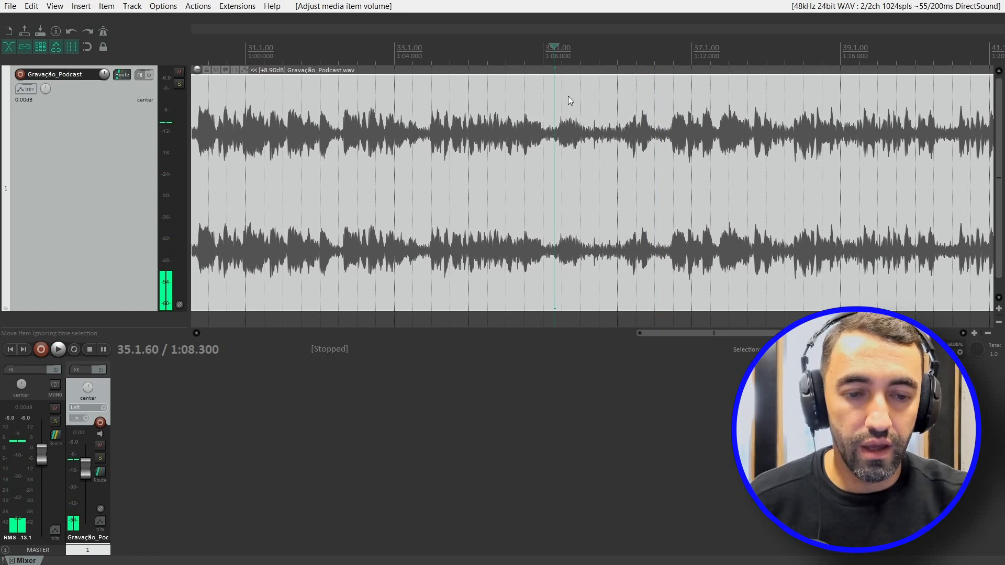
Step: Delete the passage between about 1:08 and 1:11 by splitting the recording at a time selection, and clear that selection
drag(552, 68, 664, 101)
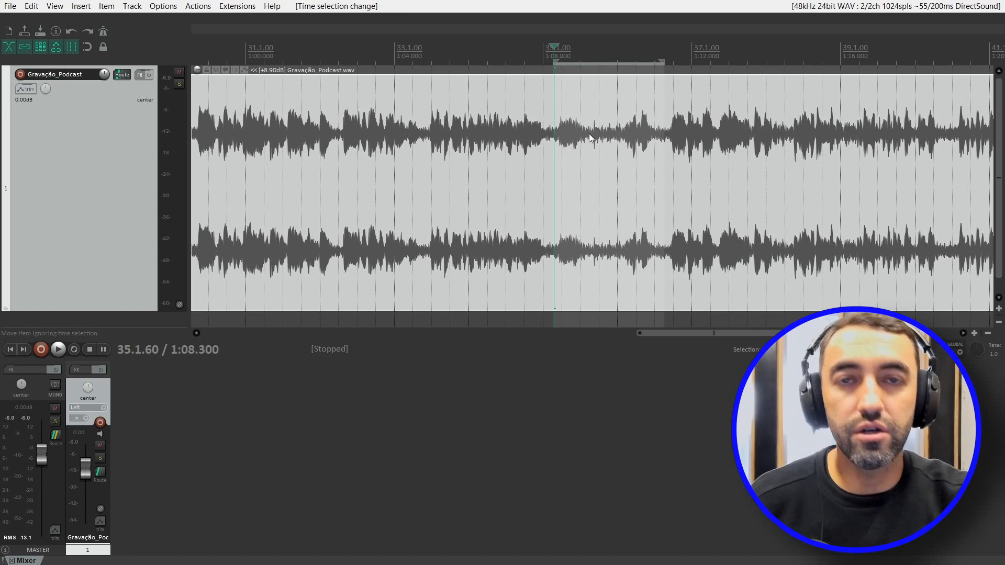
click(613, 143)
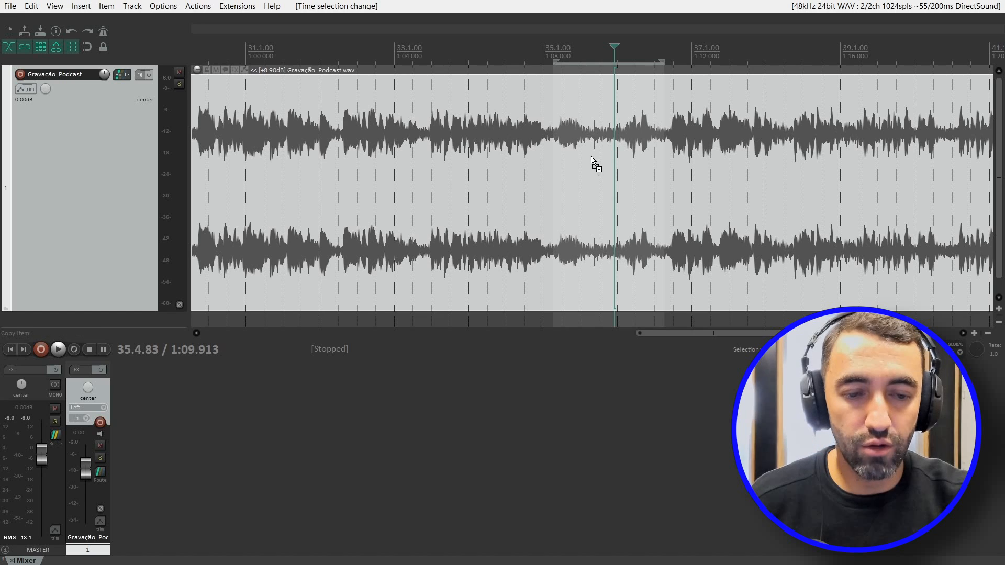
scroll(593, 163, down, 2)
click(592, 298)
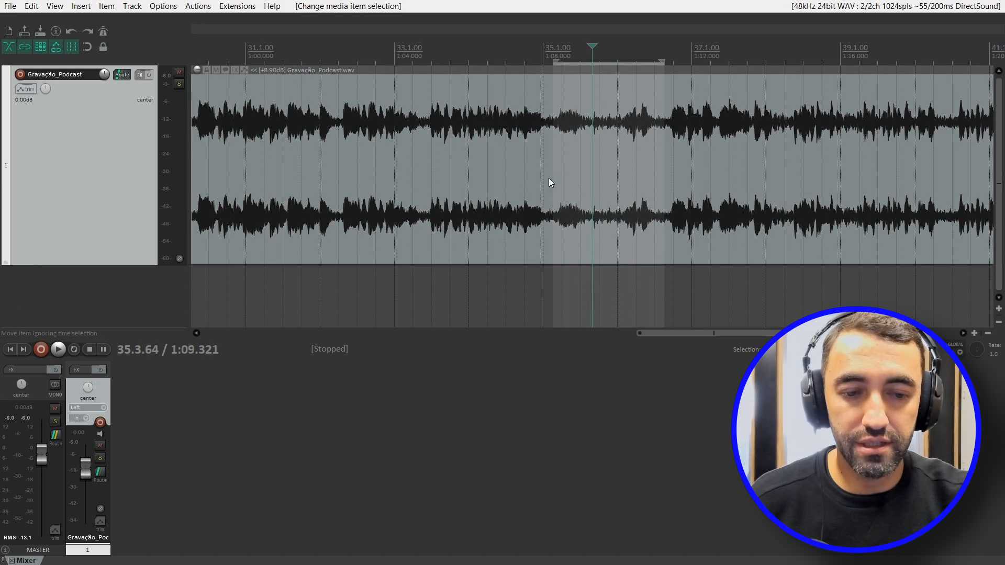
click(593, 139)
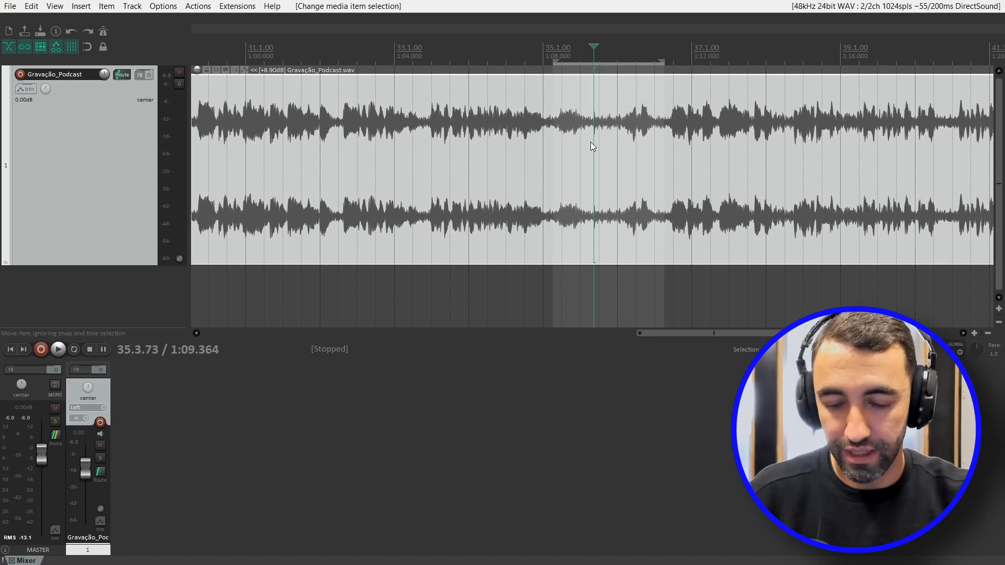
key(shift+s)
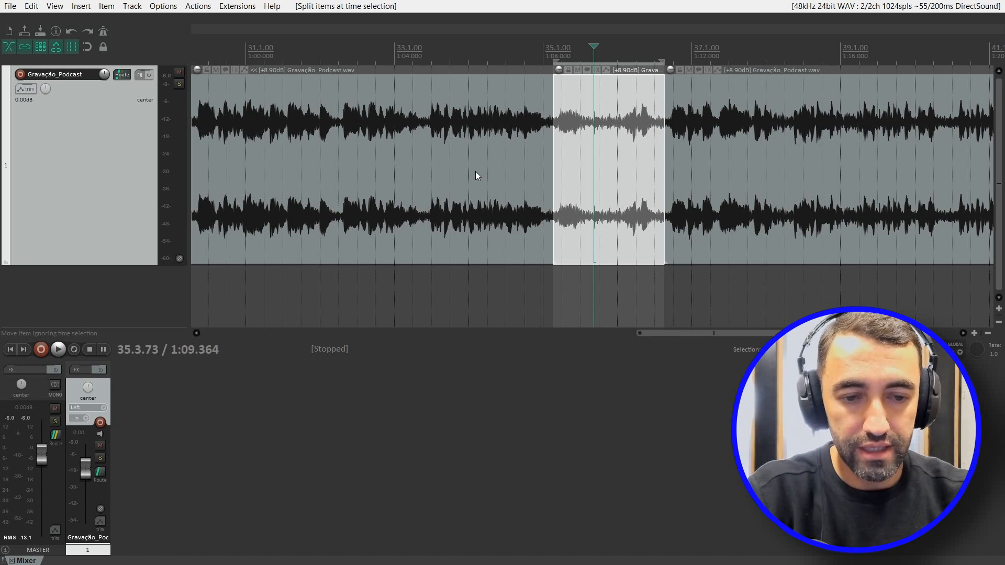
key(Delete)
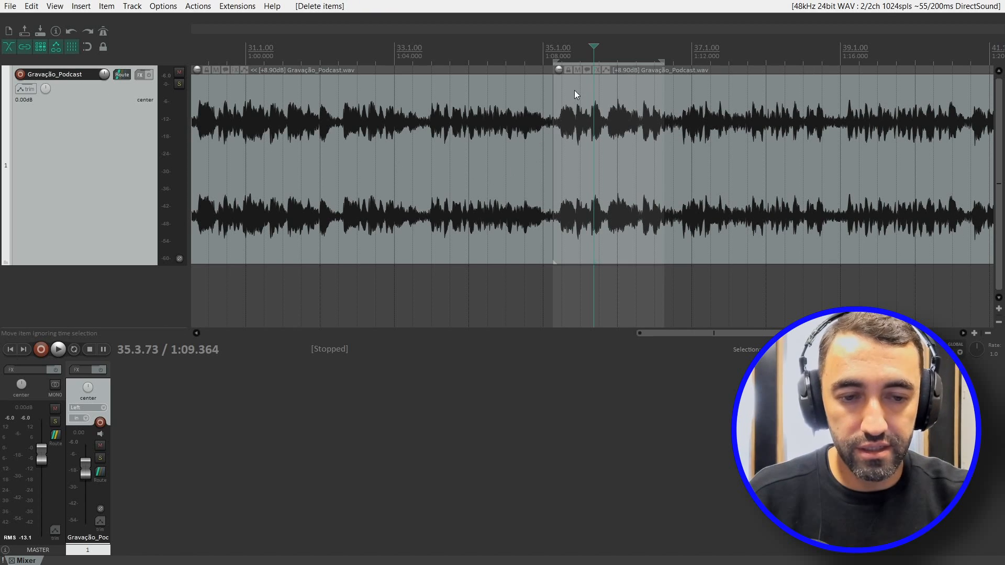
click(590, 59)
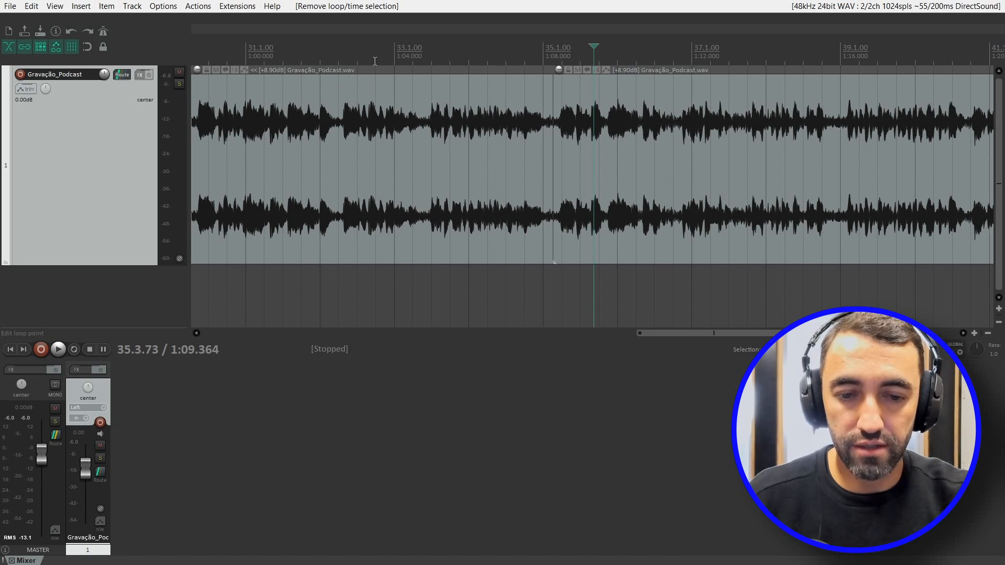
Step: Play the recording from about 1:03.5 across the new join to check how the cut sounds
click(376, 111)
key(space)
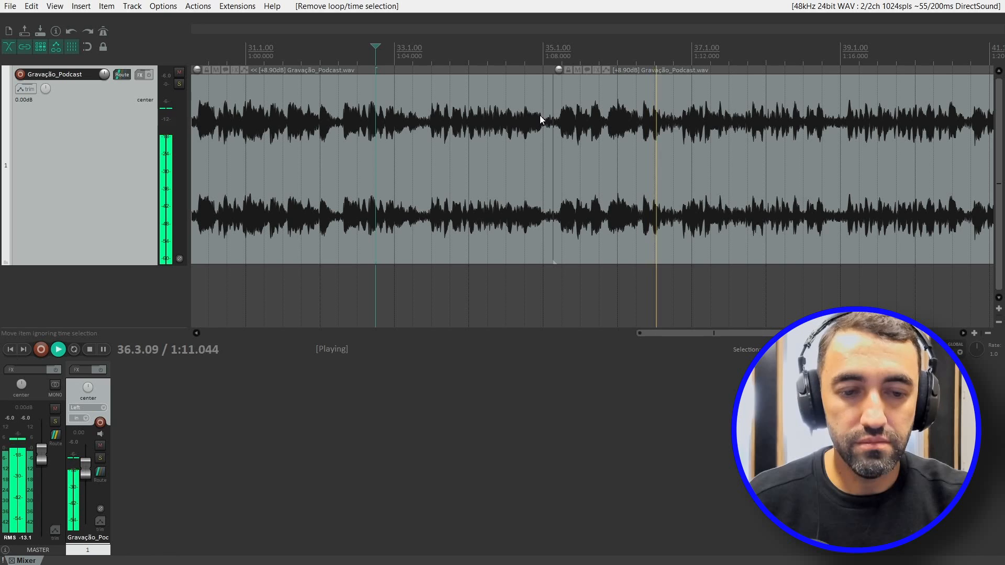
key(space)
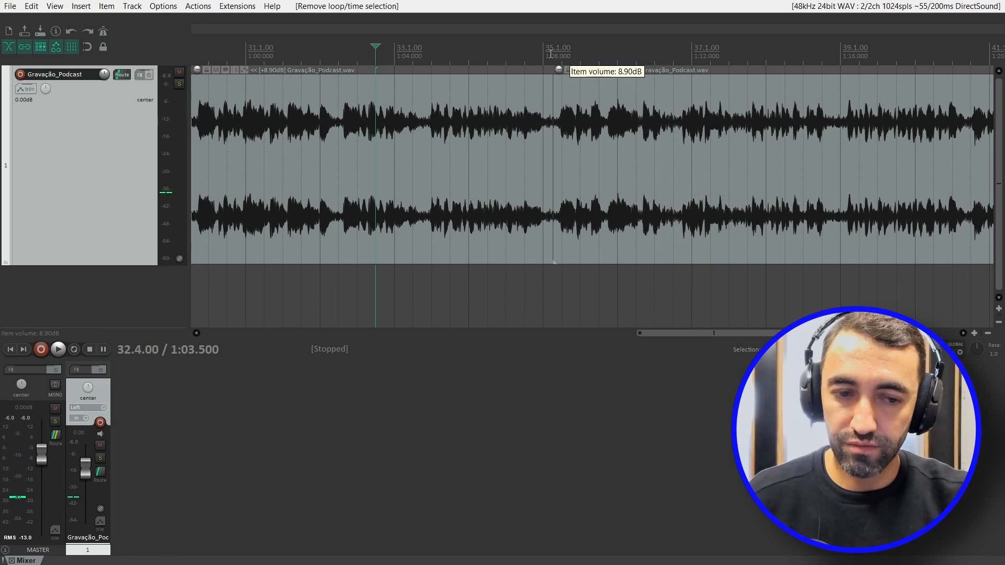
Step: Shorten the pause around the join by splitting both items at a selection from about 1:08.1 to 1:08.4, deleting it and clearing the selection
click(551, 52)
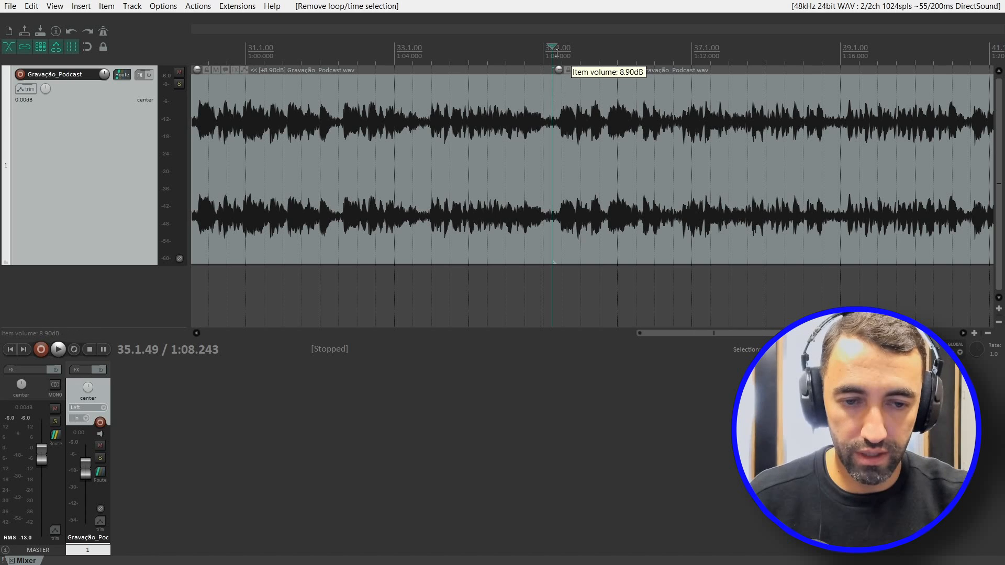
click(553, 159)
scroll(560, 160, up, 6)
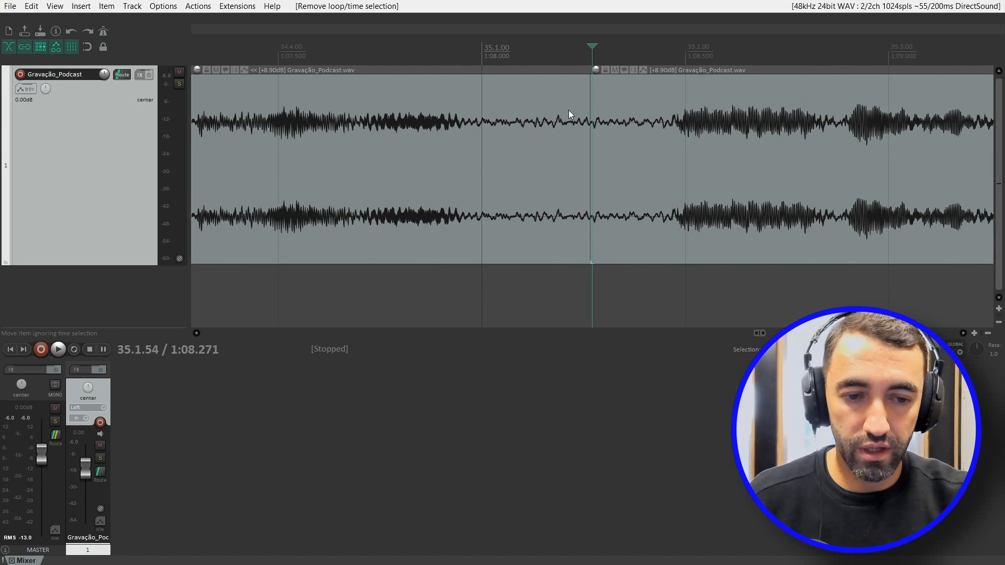
drag(540, 69, 633, 124)
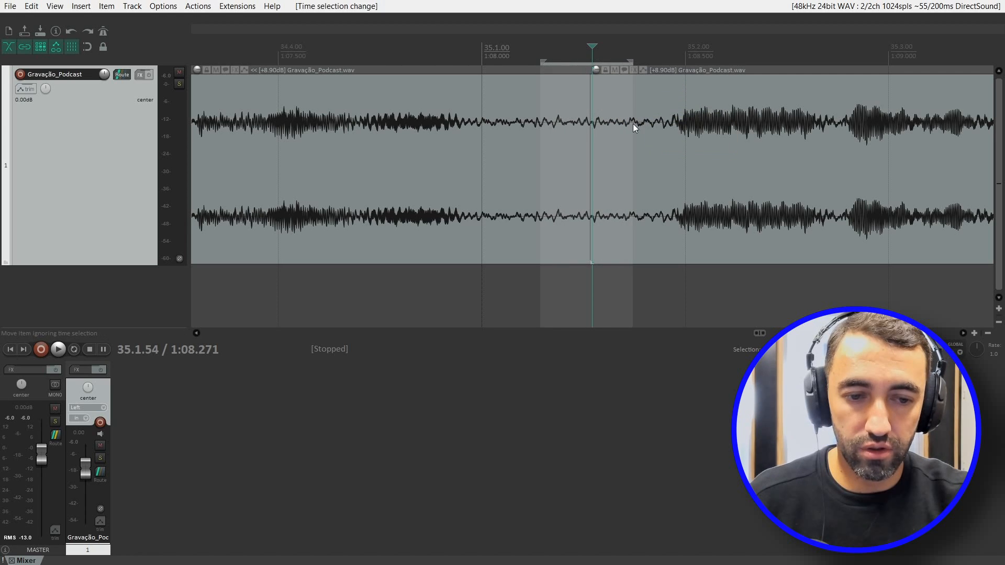
click(605, 157)
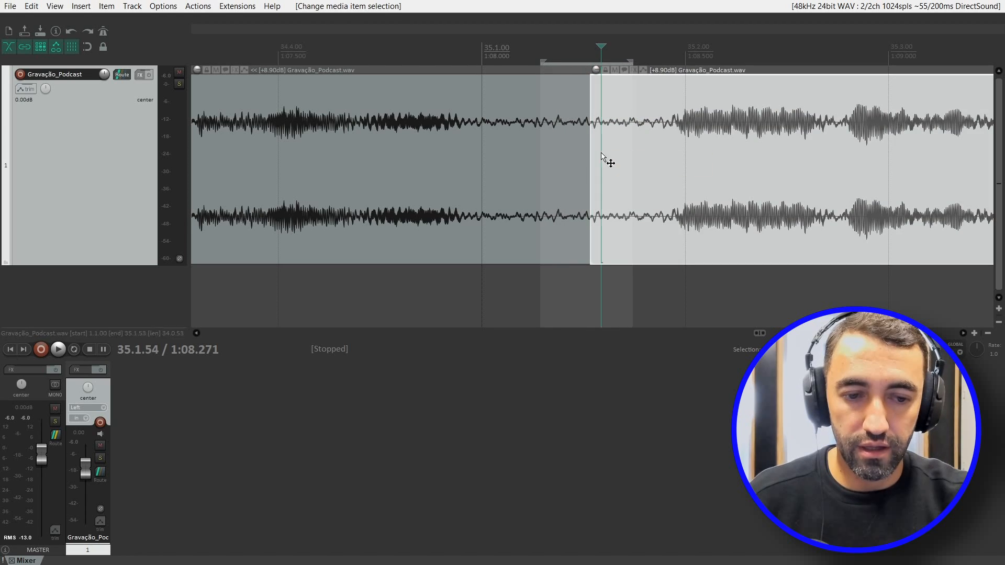
shift+click(572, 162)
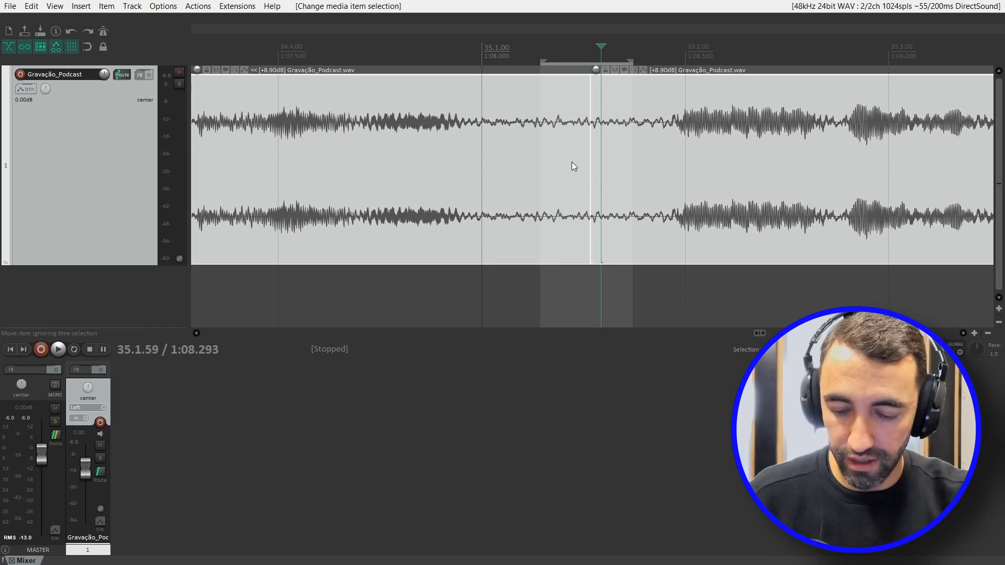
key(shift+s)
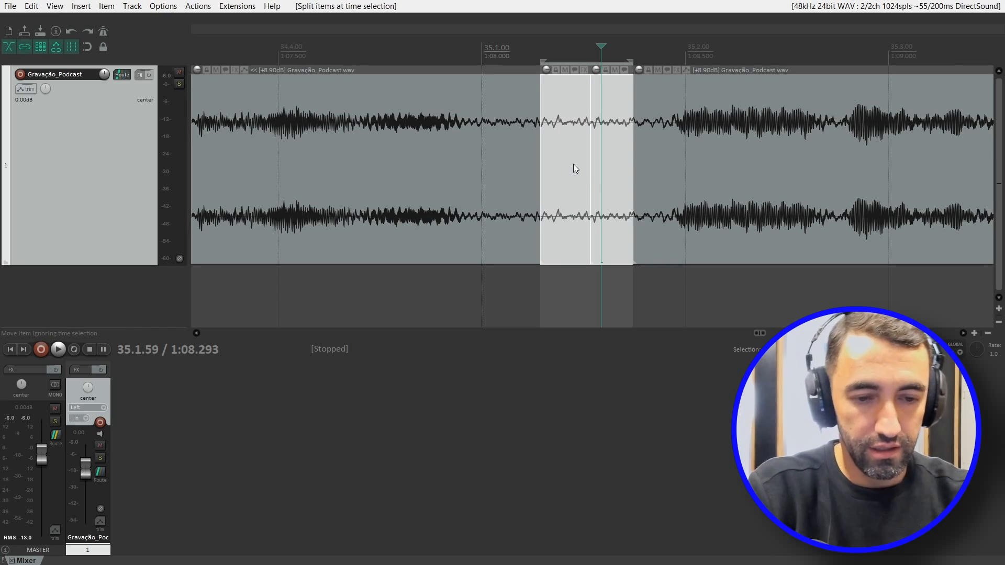
key(Delete)
key(Escape)
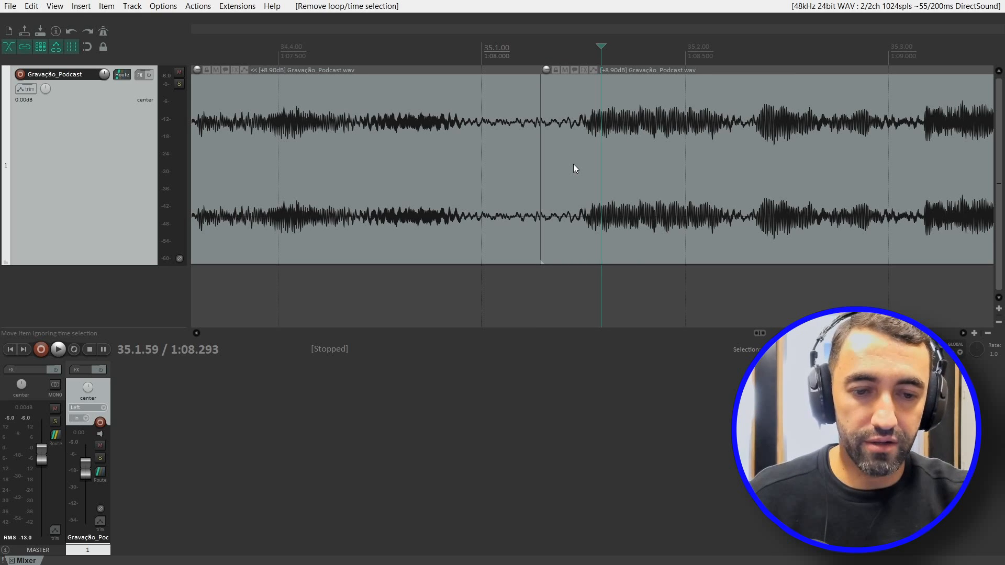
Step: Play the recording from about 1:05 across the shortened pause to check how the cut sounds
scroll(563, 158, down, 5)
scroll(563, 158, down, 2)
click(469, 60)
key(space)
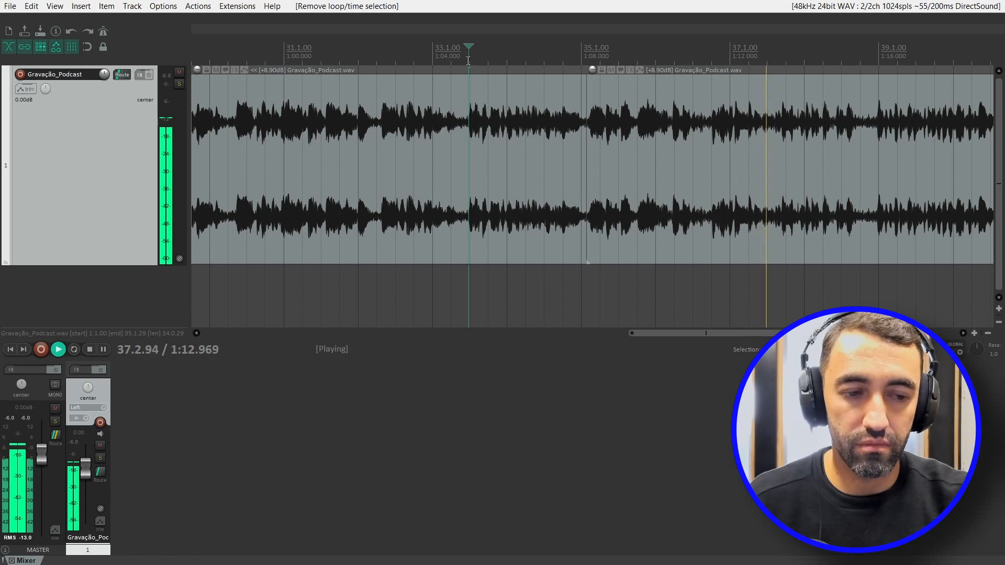
key(space)
Step: Return the edit cursor to the project start and add the ReaComp (Cockos) compressor to the Gravação_Podcast track
scroll(461, 139, down, 4)
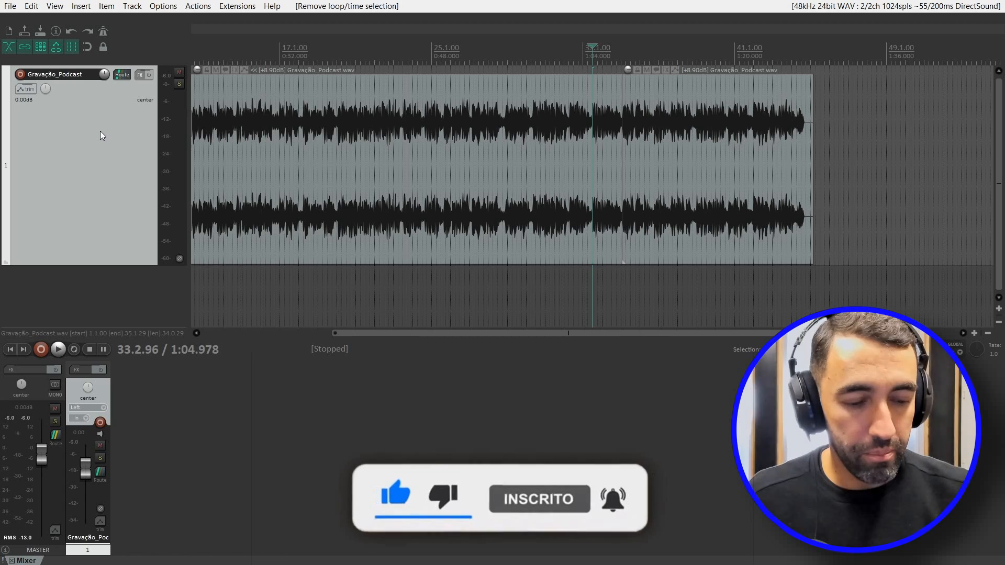
key(Home)
scroll(397, 152, down, 4)
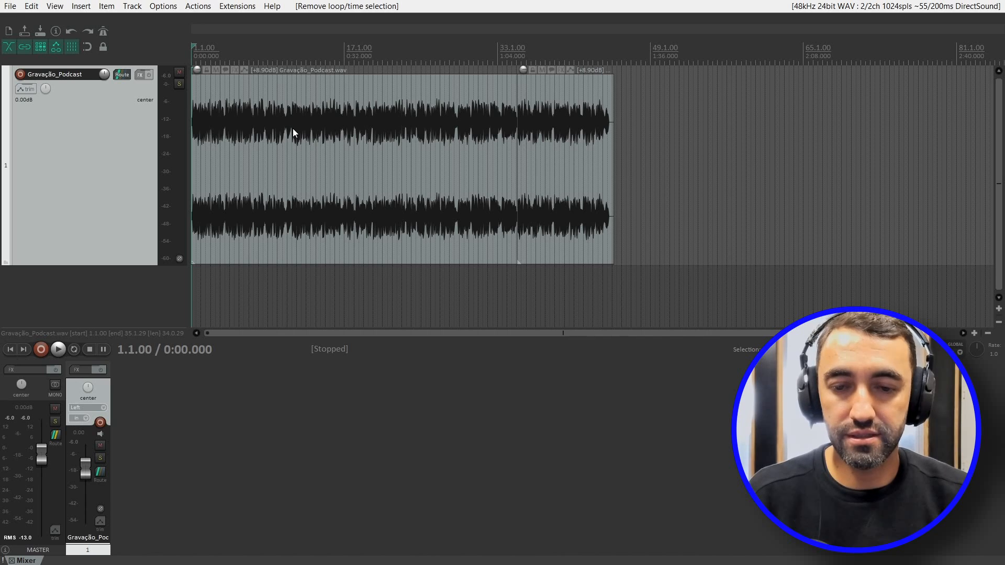
scroll(295, 138, up, 2)
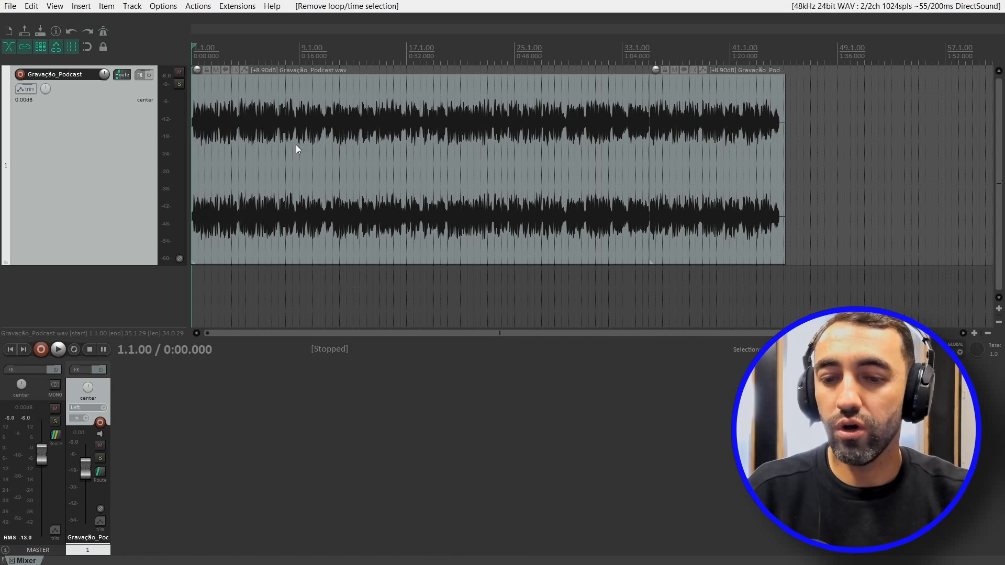
click(138, 75)
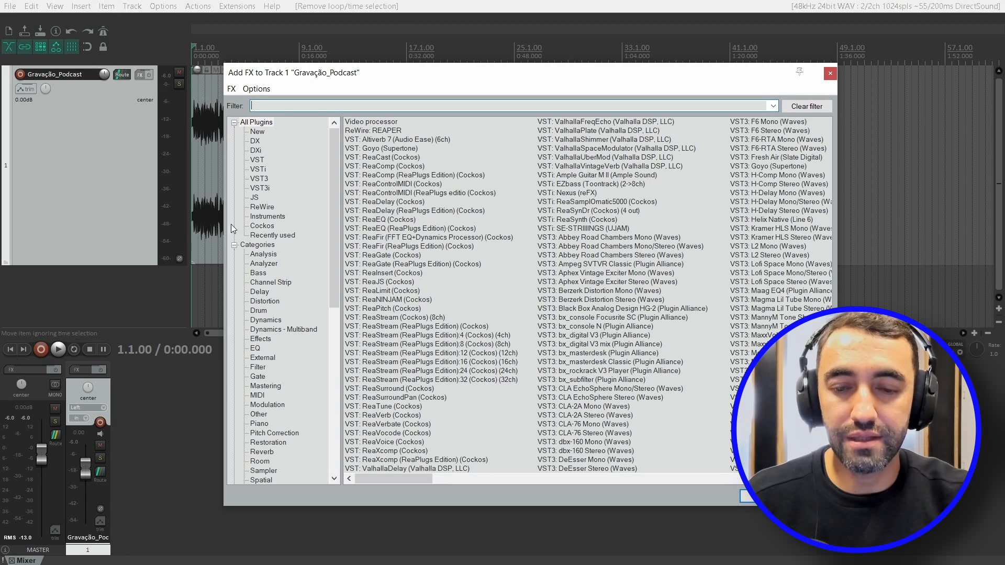
drag(335, 81, 307, 66)
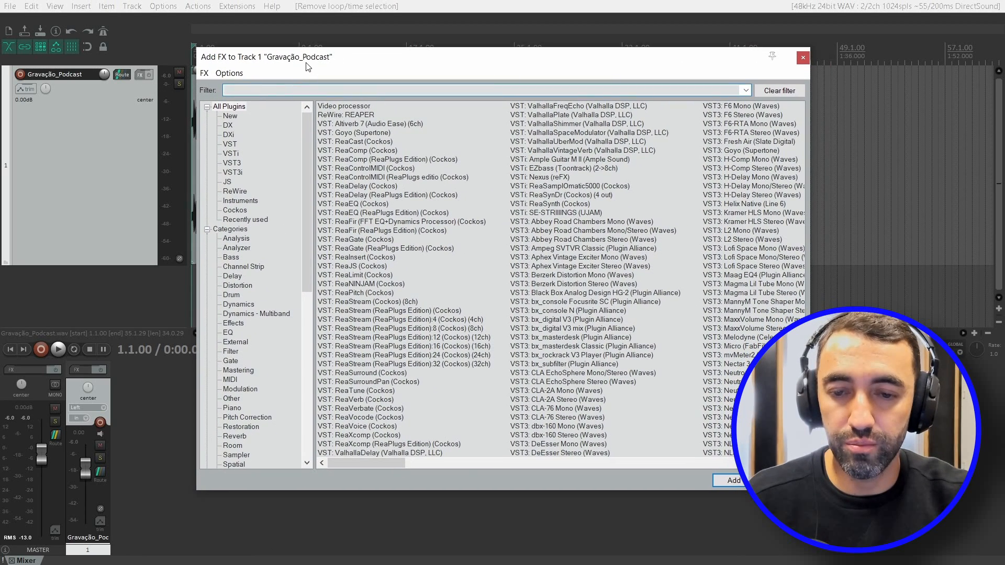
click(228, 107)
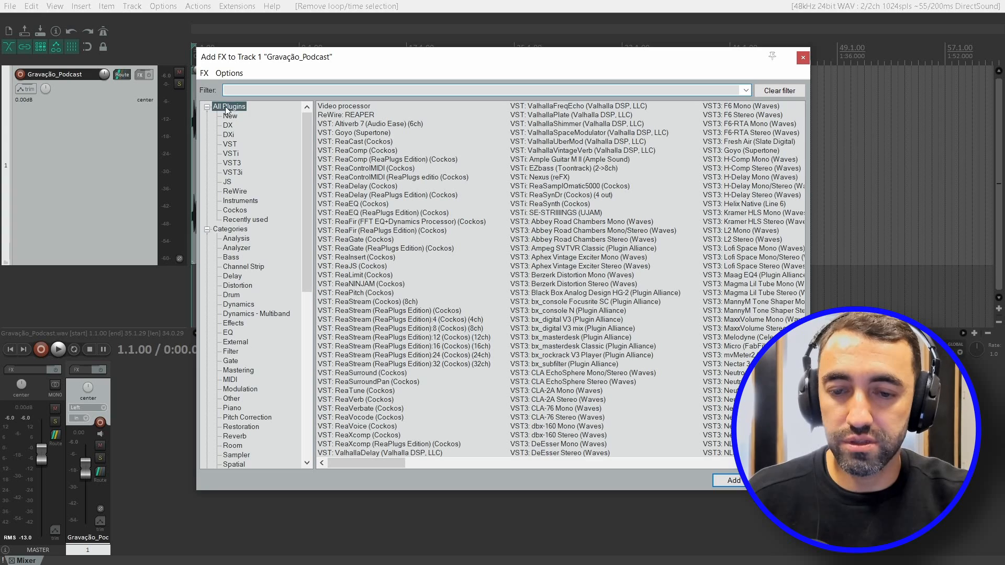
click(246, 90)
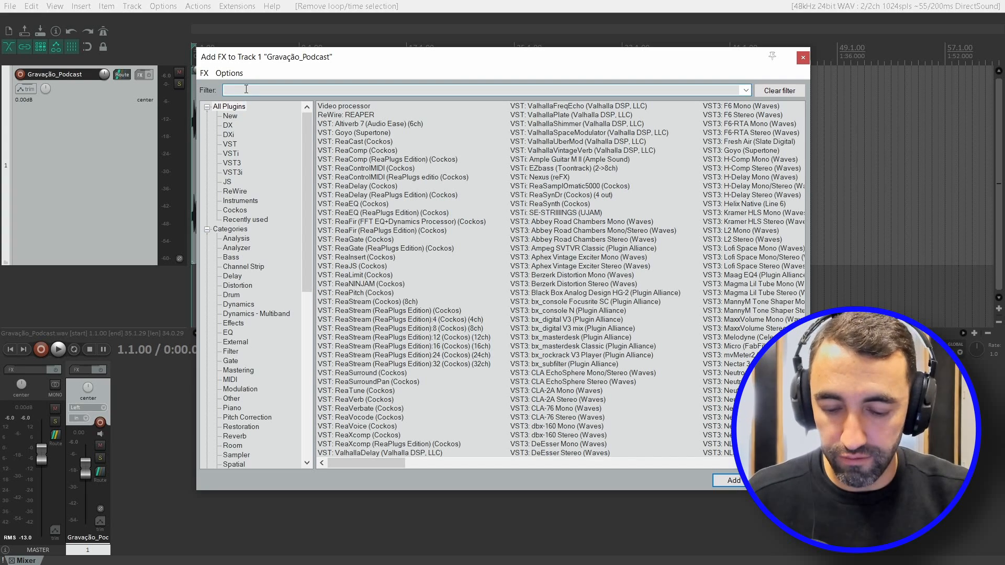
text(reacomp)
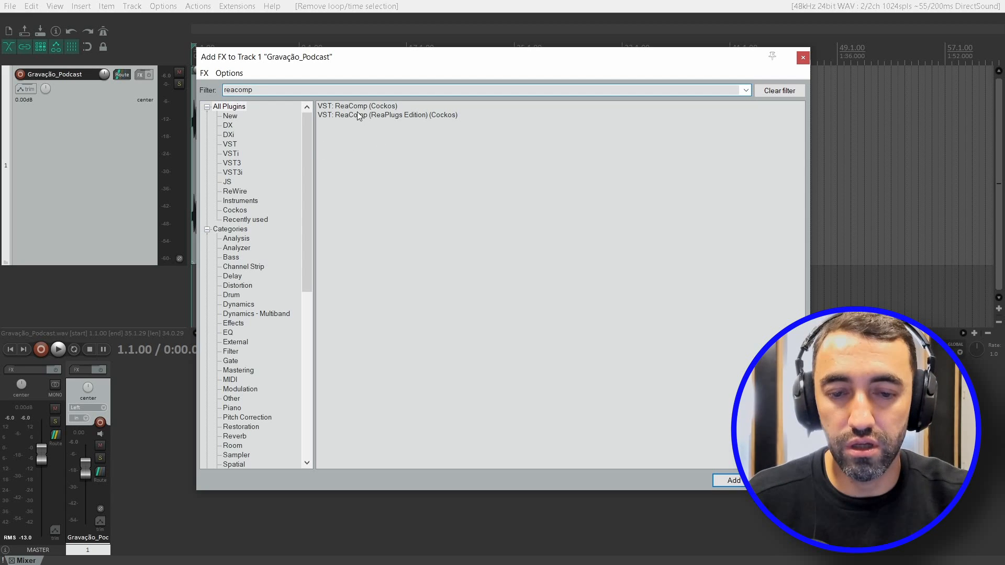
double_click(353, 107)
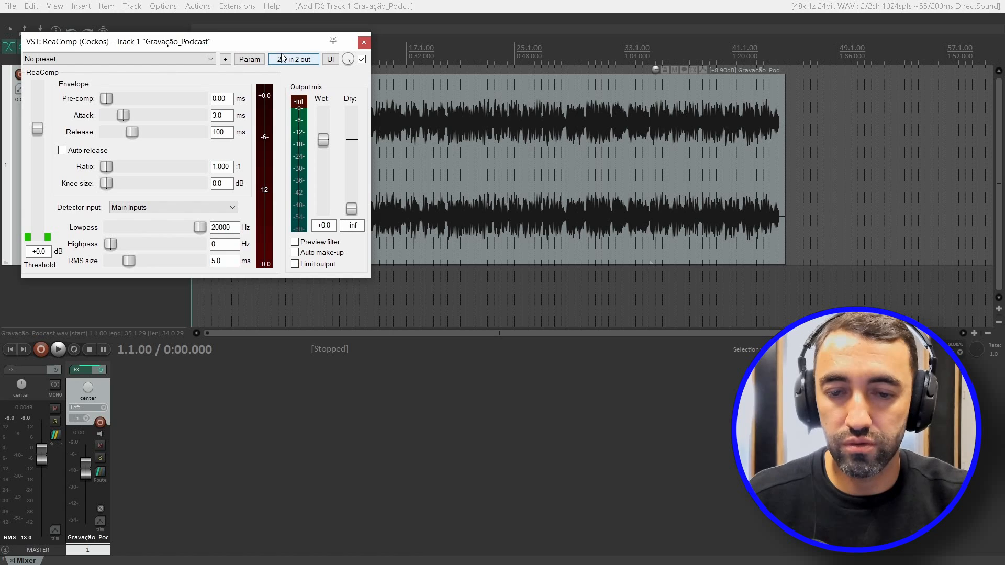
drag(283, 46, 457, 299)
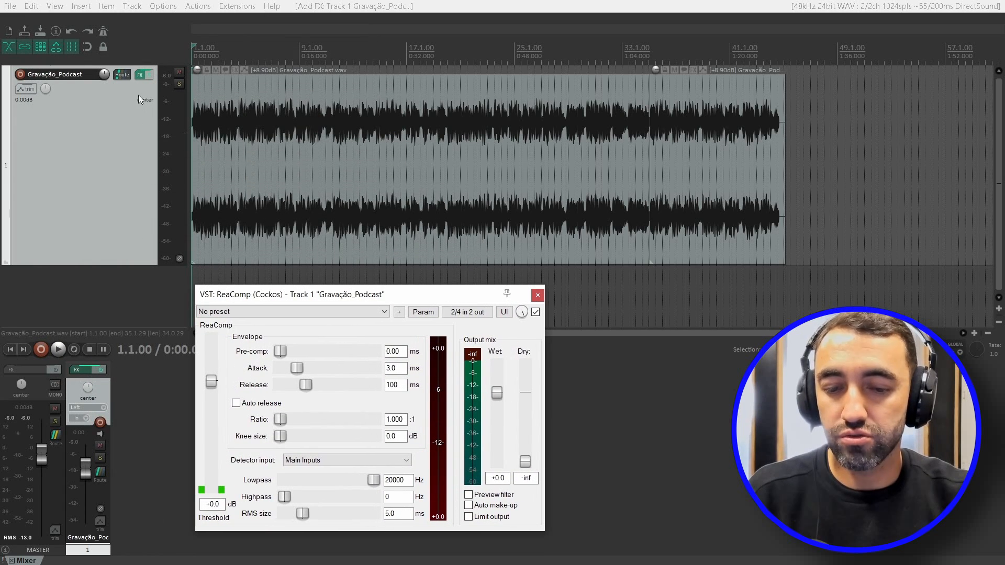
drag(338, 292, 358, 196)
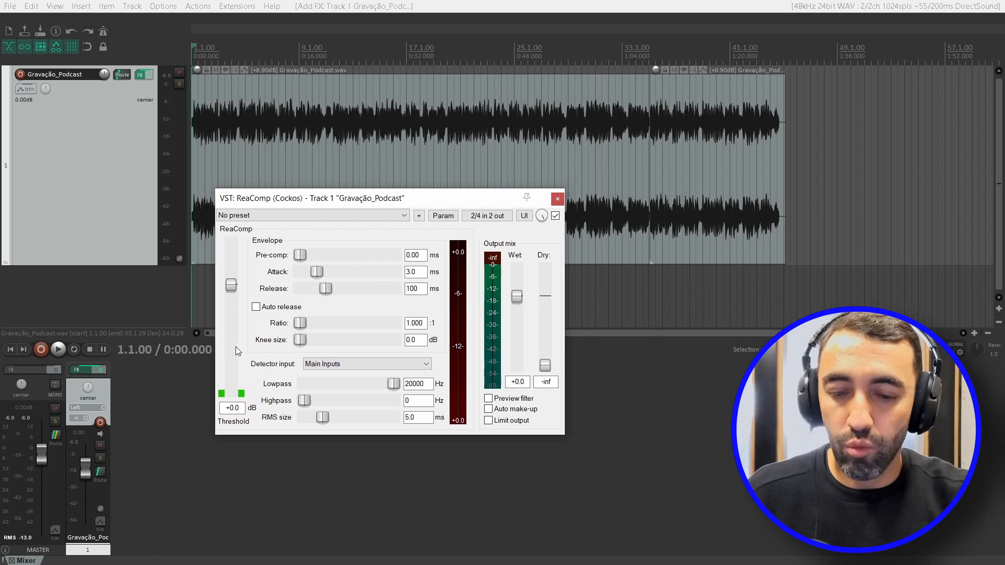
Step: Lower ReaComp's threshold to -18.1 dB while playing the voice to judge its input level
key(space)
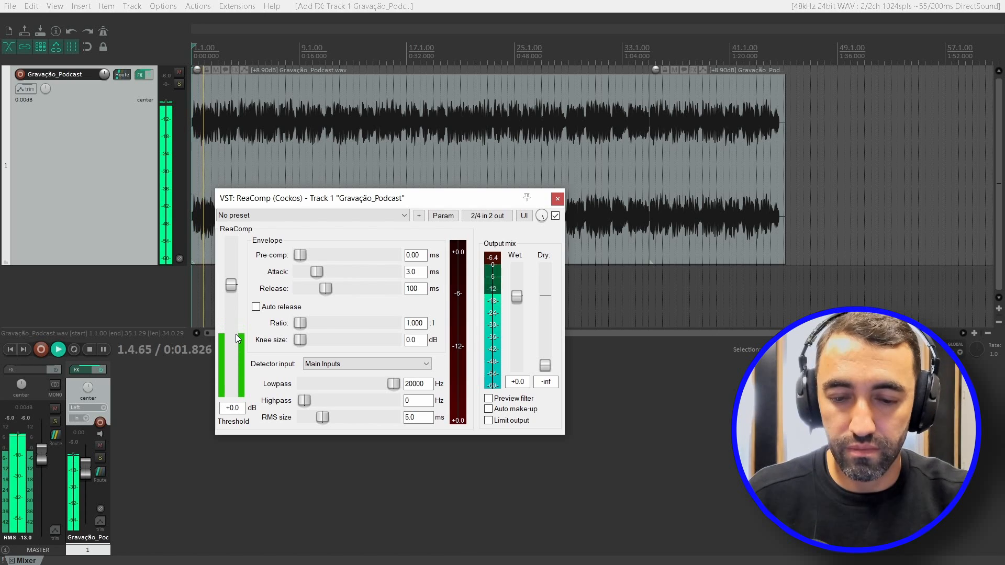
key(space)
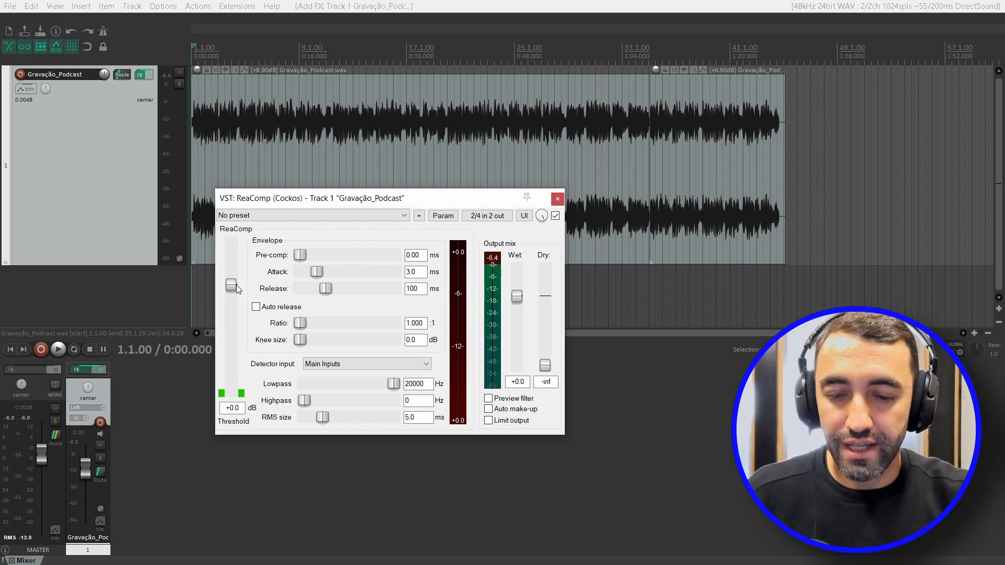
drag(233, 287, 233, 333)
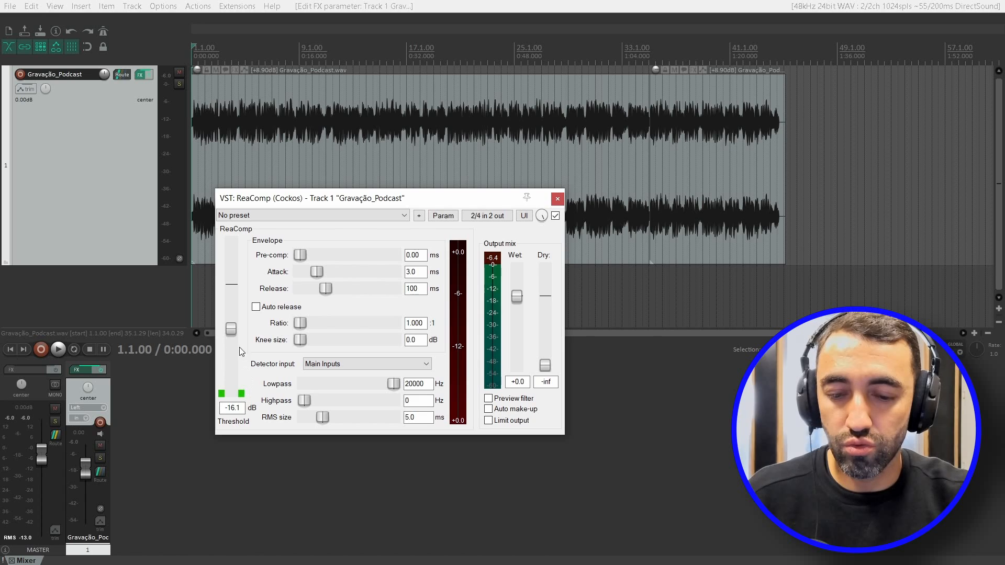
key(space)
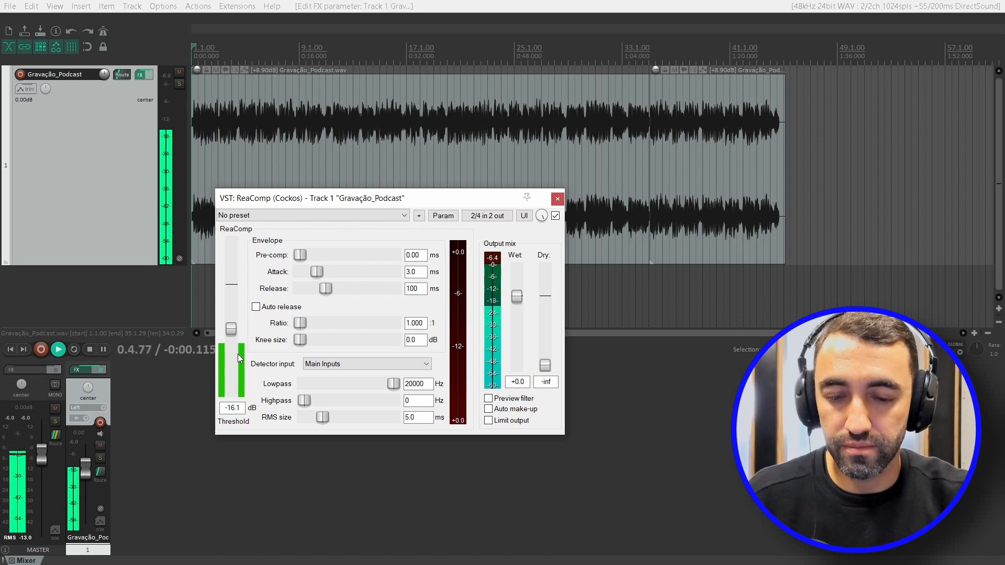
drag(231, 329, 233, 337)
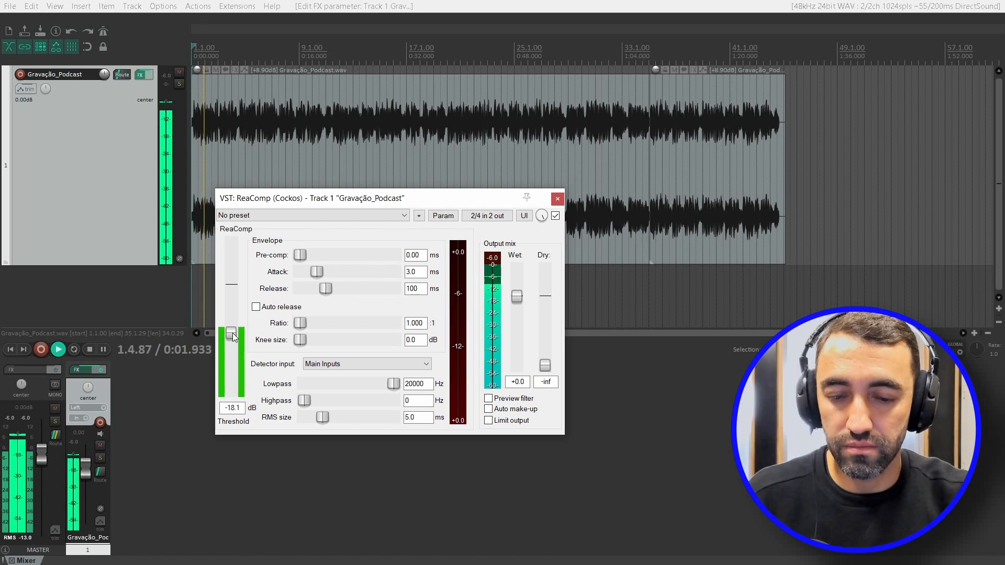
key(space)
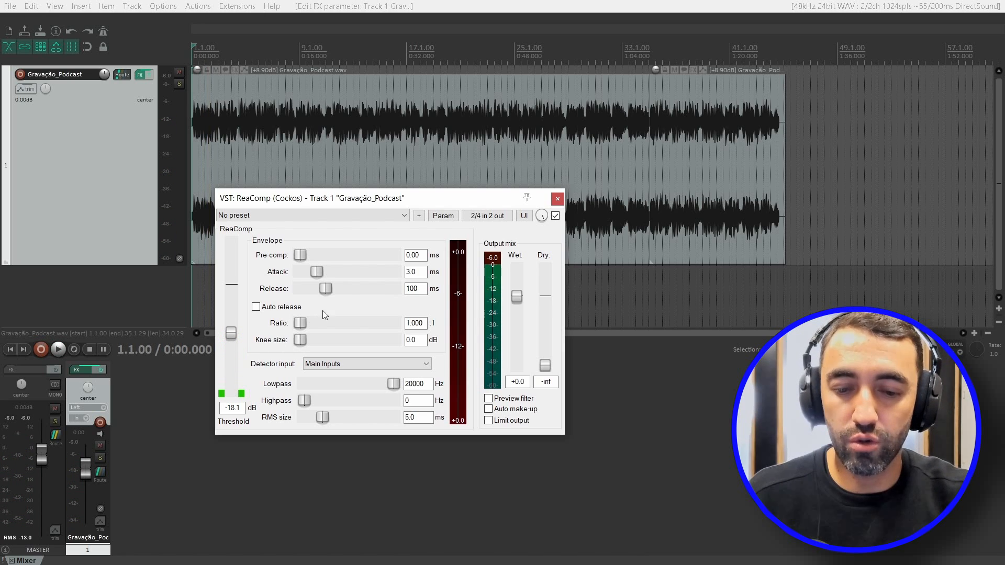
Step: Set ReaComp's compression ratio to 3:1
double_click(415, 323)
text(3)
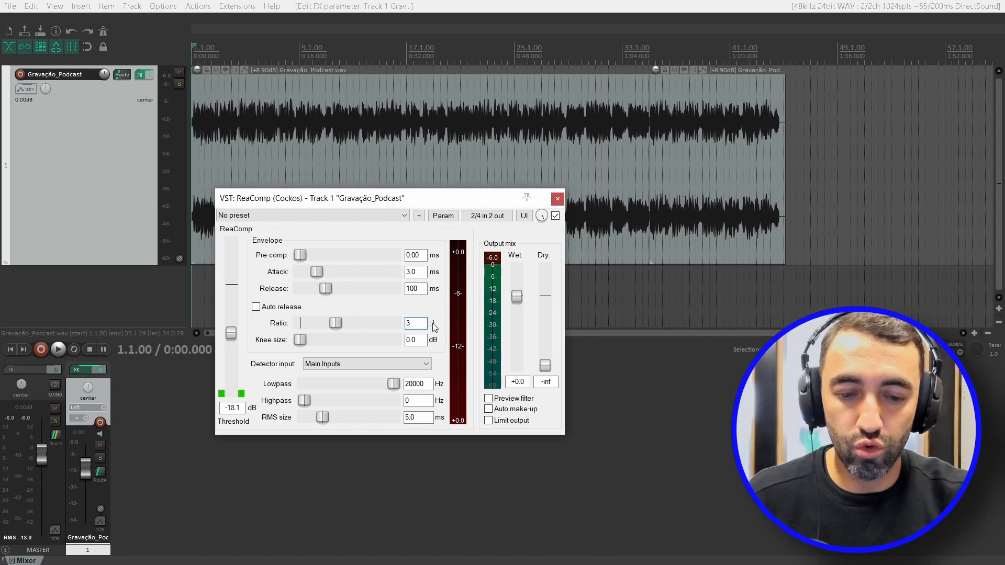
click(363, 307)
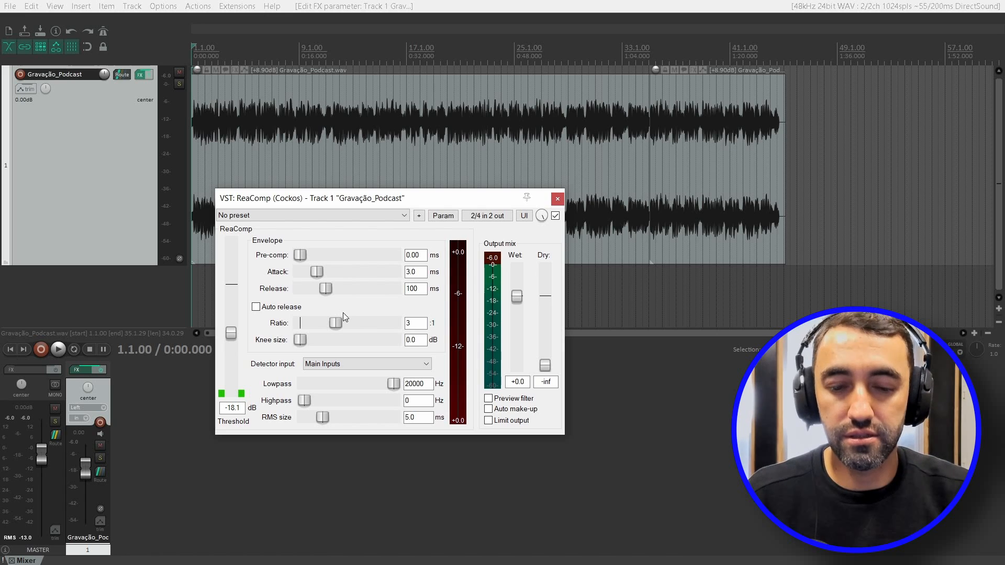
Step: Try a compression ratio of 4:1 and set it back to 3:1
double_click(410, 320)
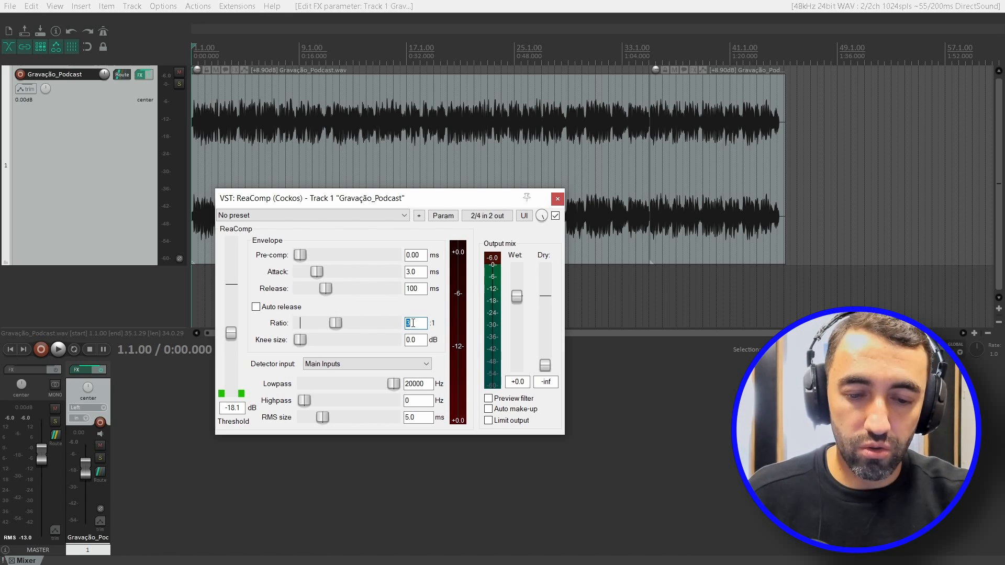
text(4)
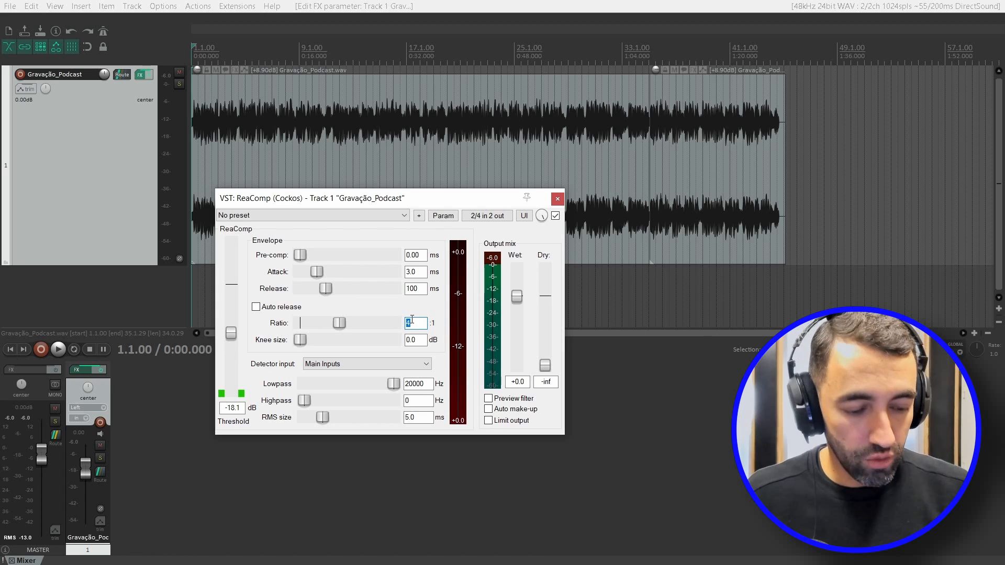
text(3)
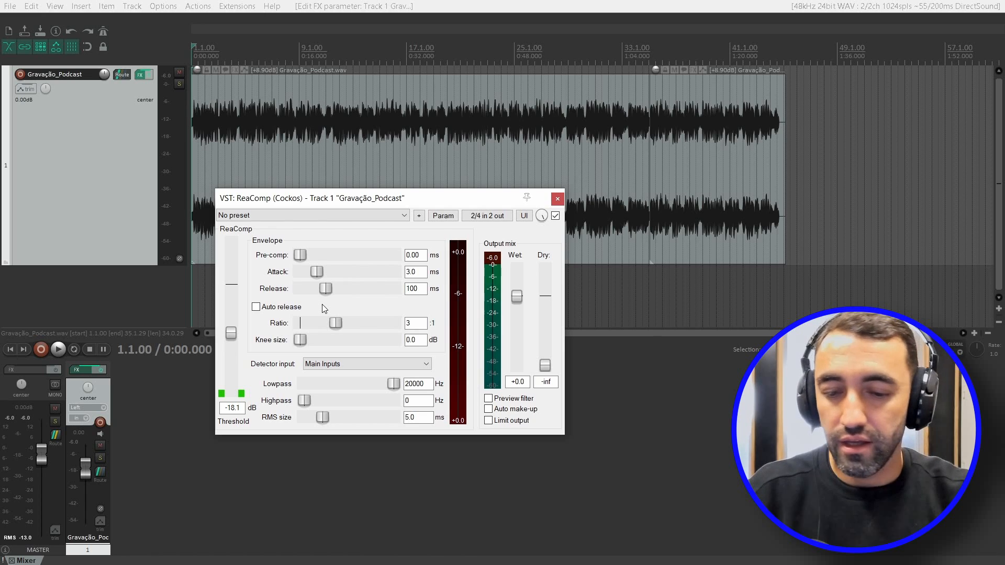
Step: Fine-tune ReaComp's threshold to -18.8 dB while playing the voice to judge the gain reduction
drag(231, 333, 230, 333)
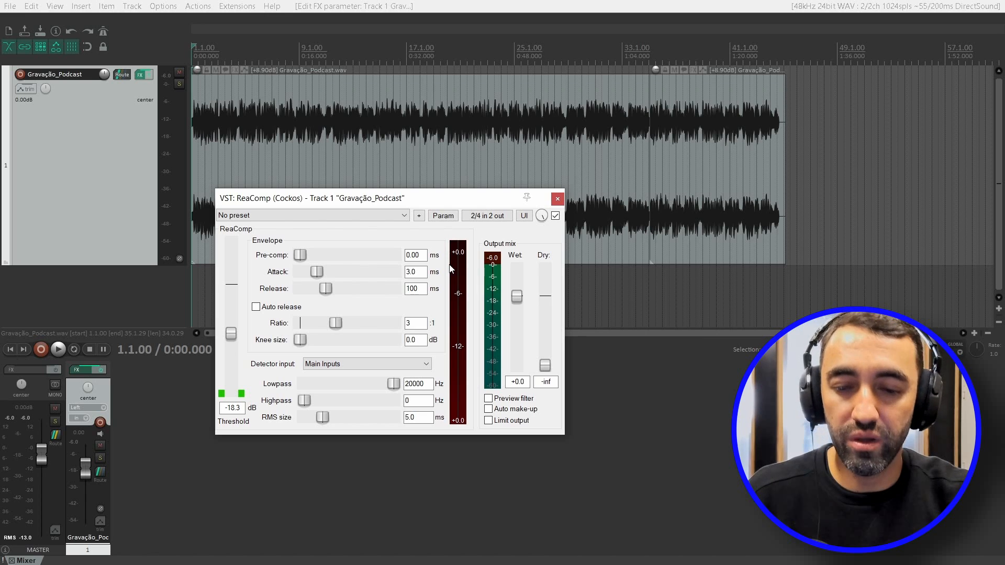
key(space)
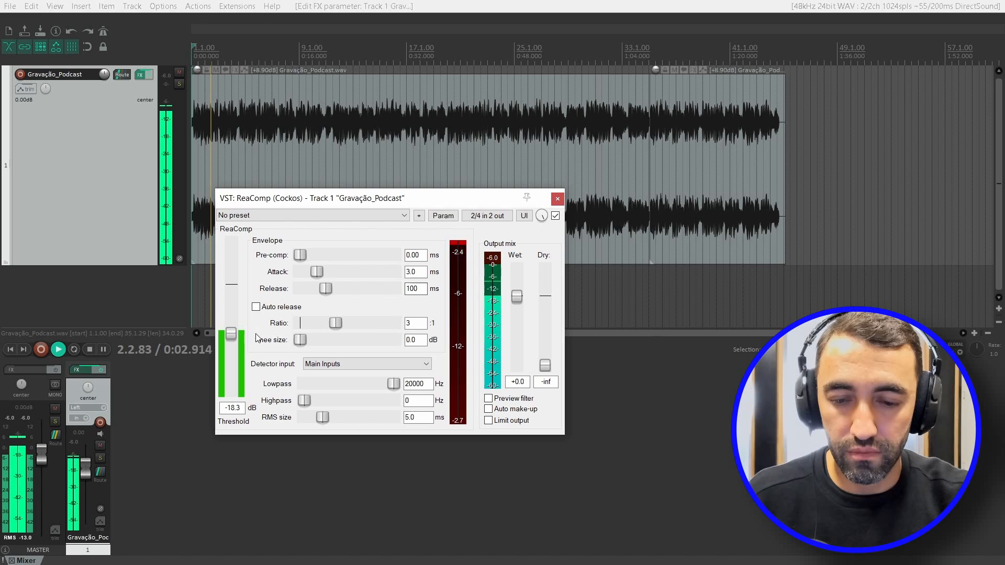
drag(231, 334, 231, 334)
key(space)
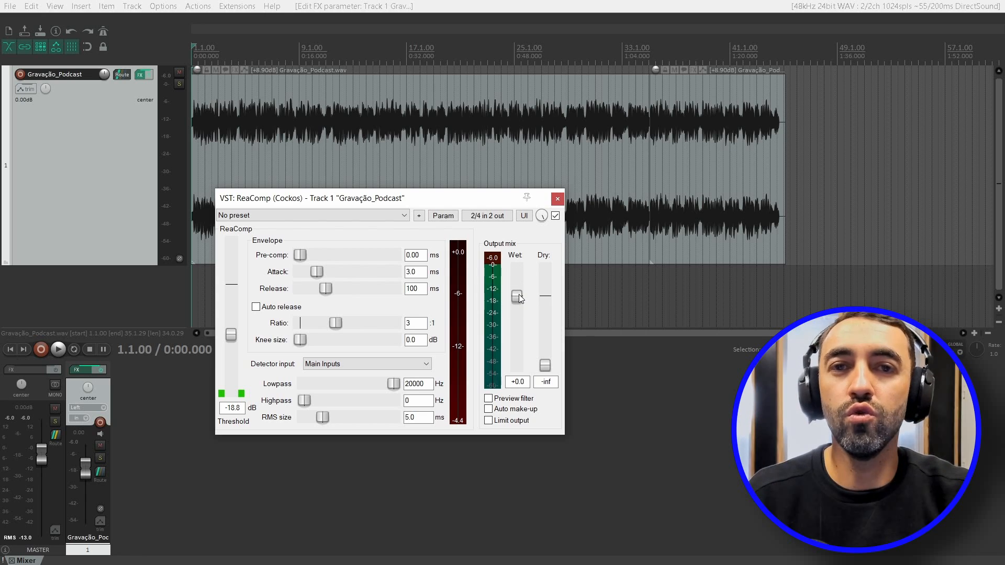
Step: Raise ReaComp's wet output to +3.2 dB during playback to make up the lost level, and close the plugin window
key(space)
drag(519, 294, 519, 288)
key(space)
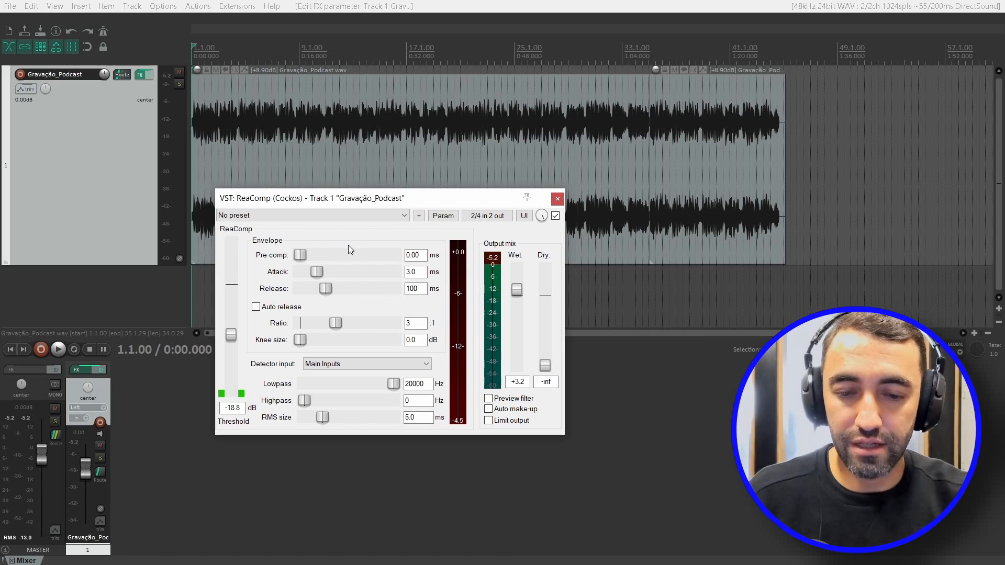
click(557, 198)
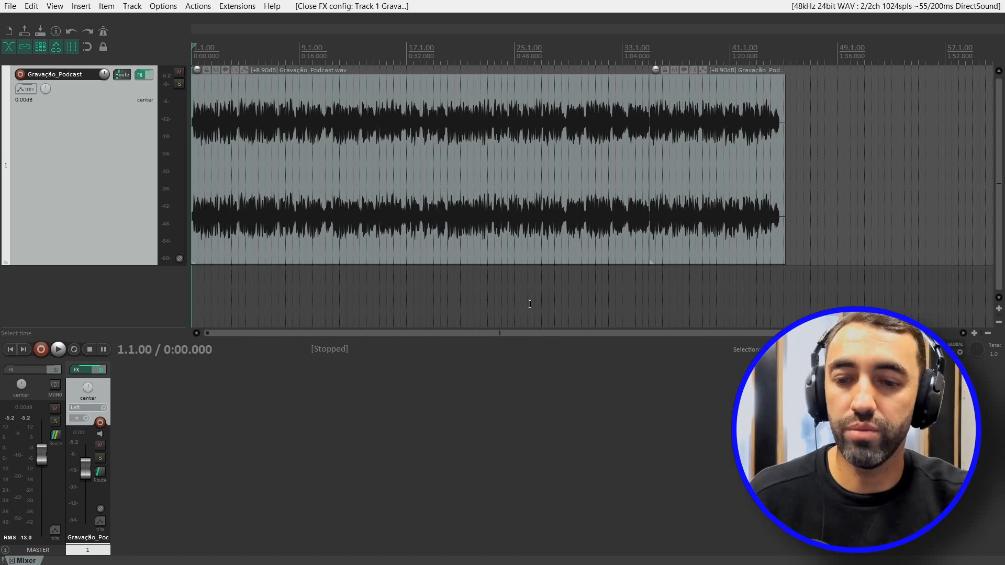
Step: Add the ReaEQ (Cockos) plugin to the podcast track after ReaComp, and leave only its own window open
click(140, 75)
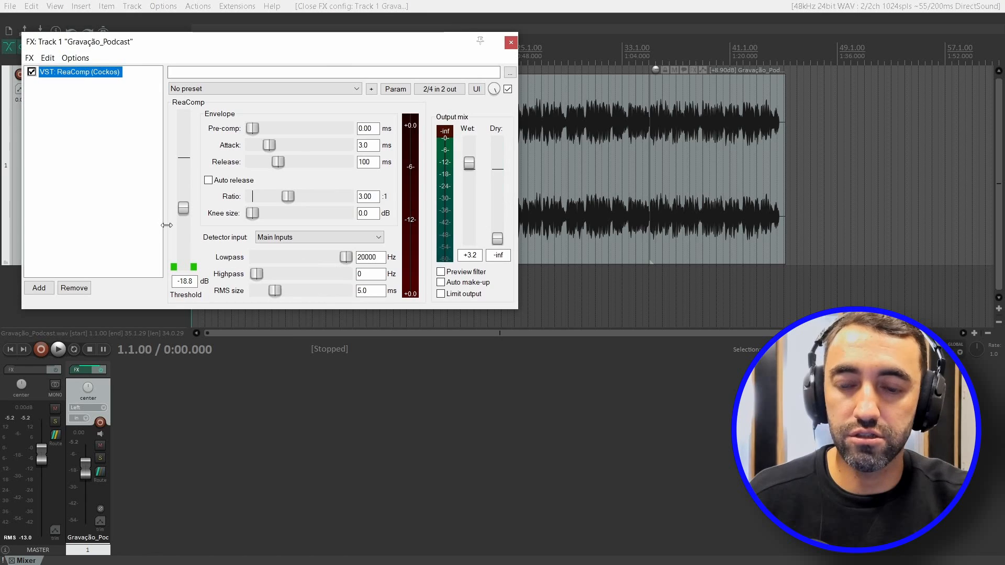
drag(318, 43, 416, 99)
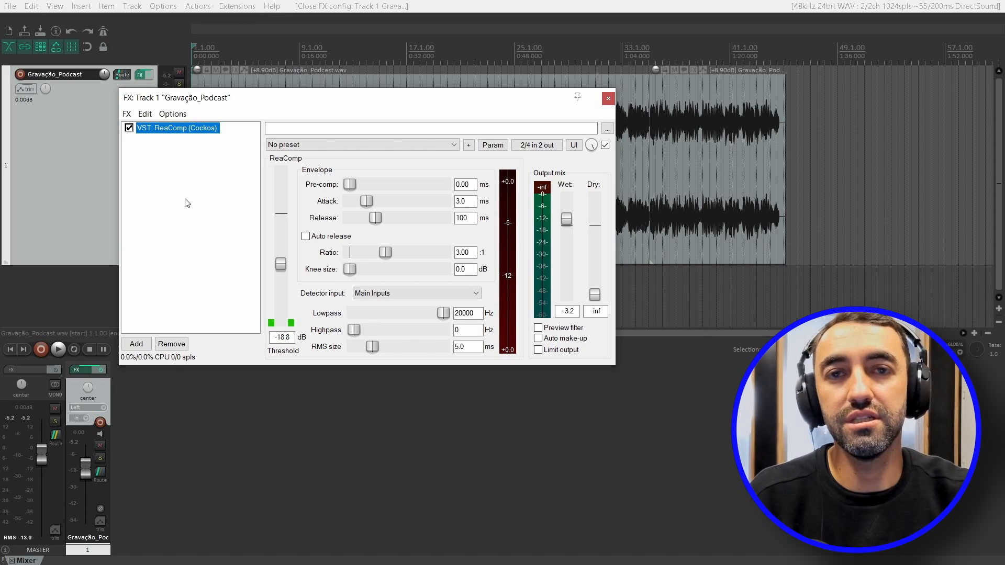
click(144, 344)
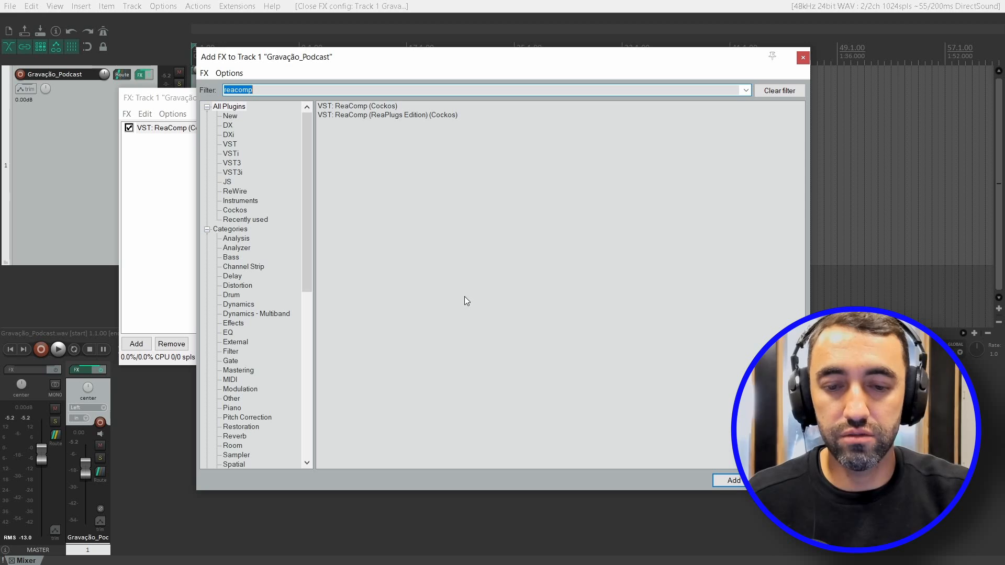
text(reaeq)
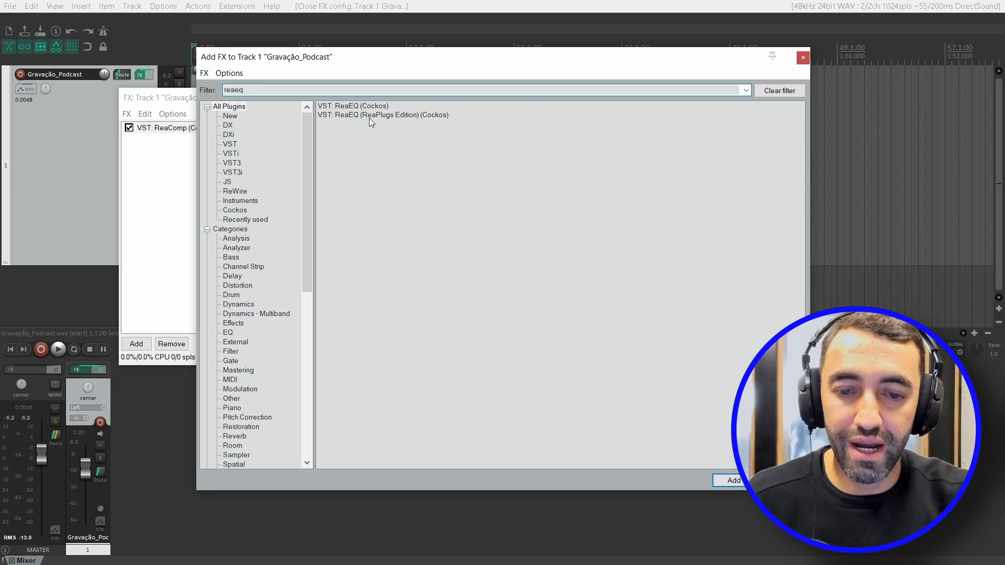
double_click(353, 106)
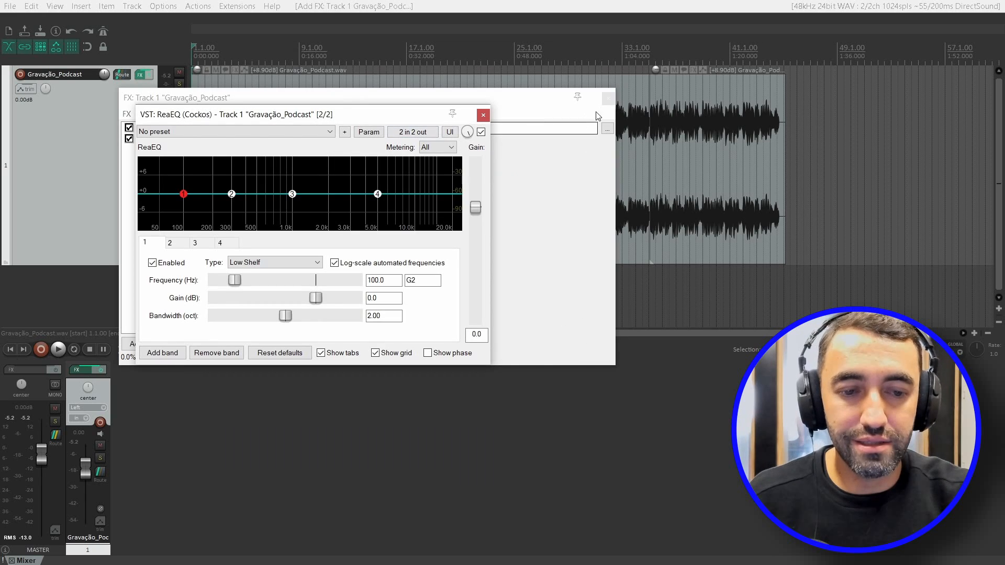
click(609, 99)
drag(373, 122, 473, 191)
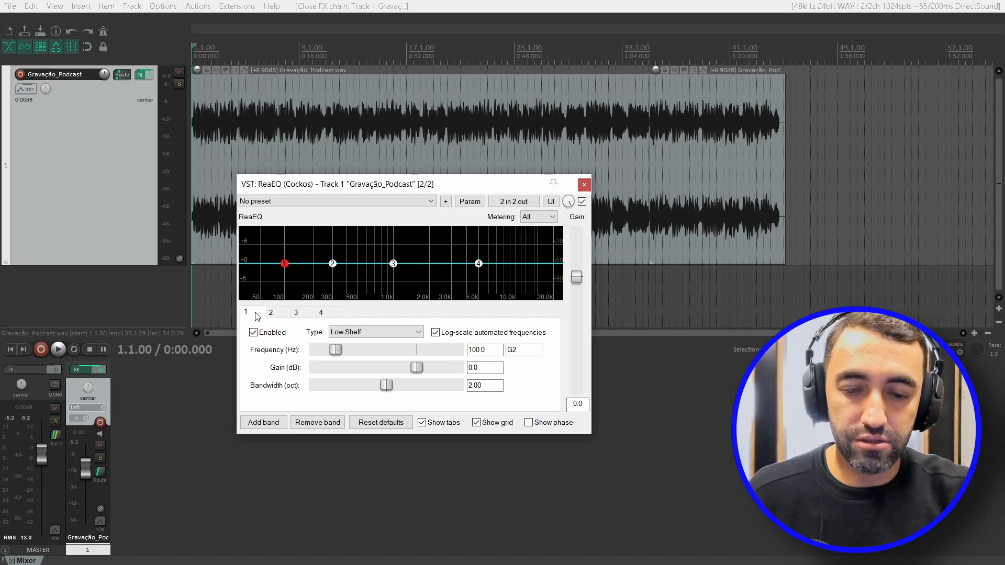
Step: Change ReaEQ's band 1 filter type to High Pass
mouse_move(284, 266)
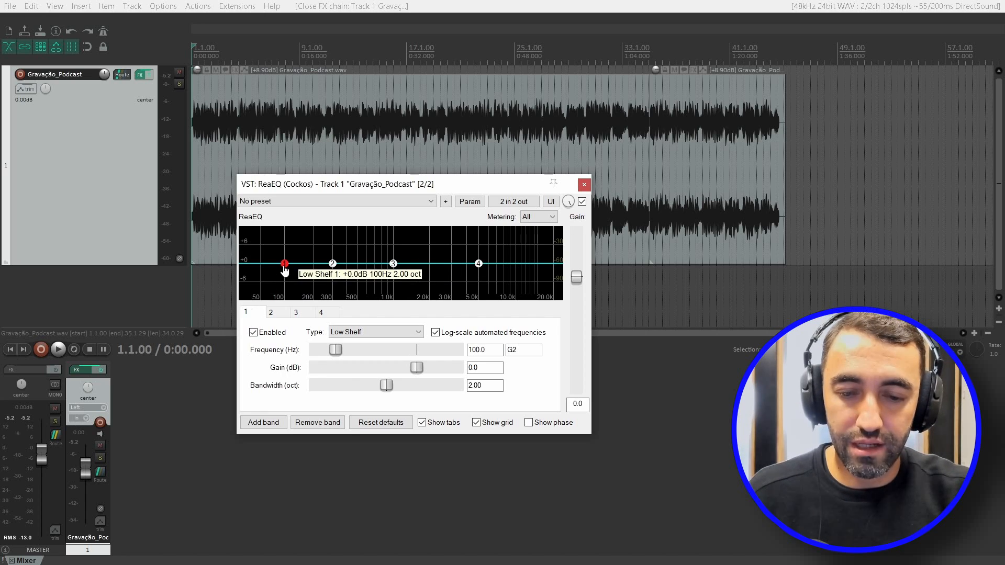
click(354, 333)
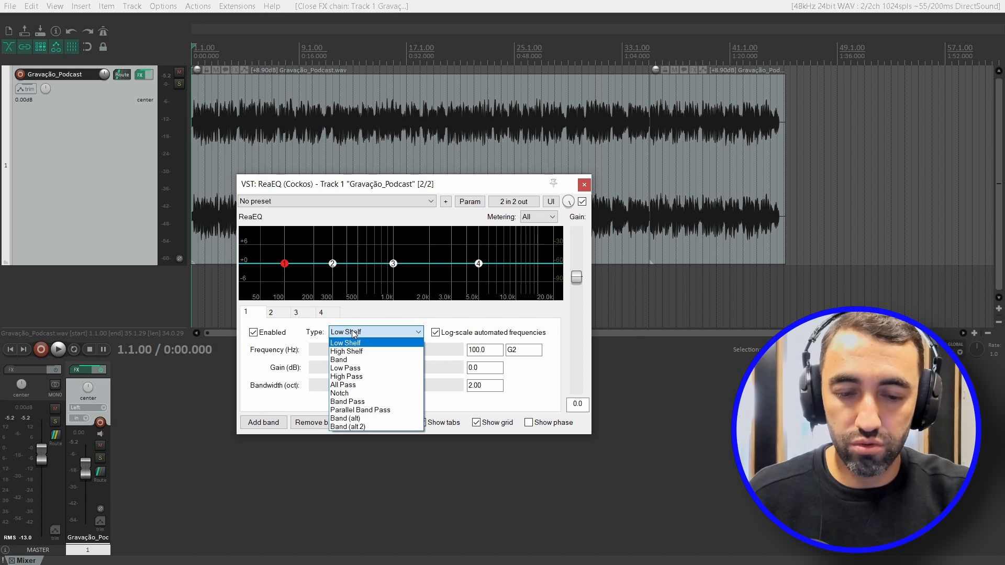
click(346, 376)
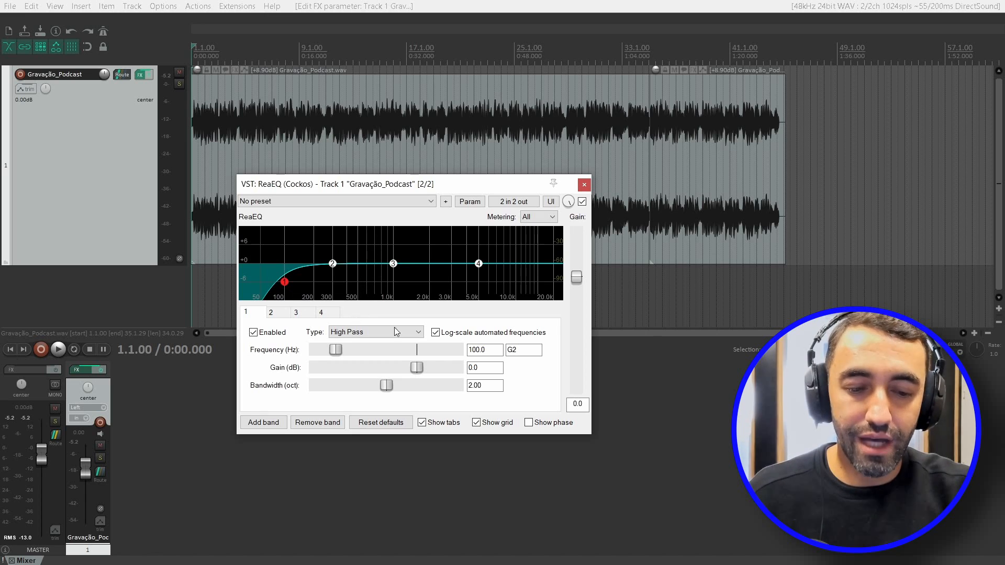
double_click(486, 350)
key(BackSpace)
key(ctrl+z)
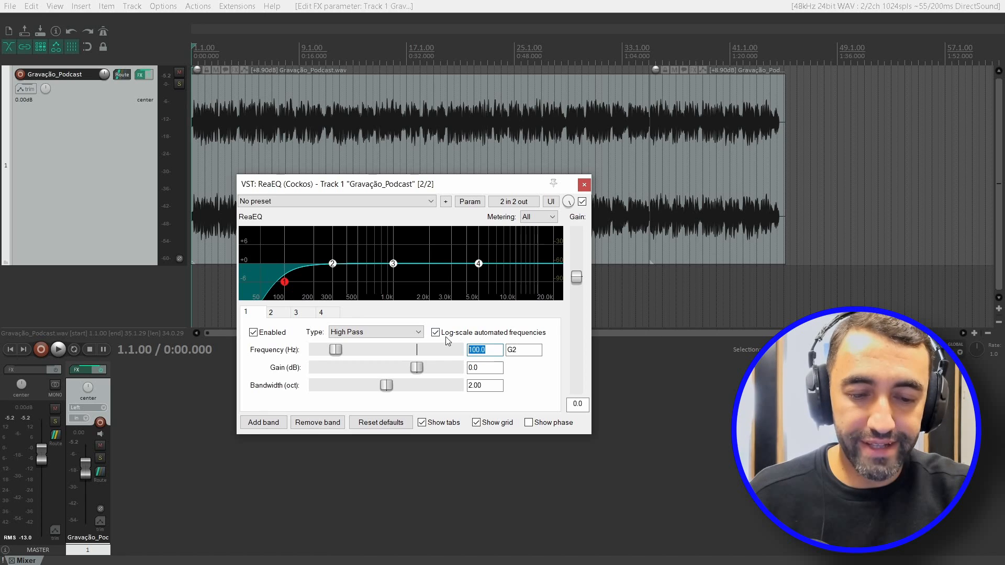
click(472, 322)
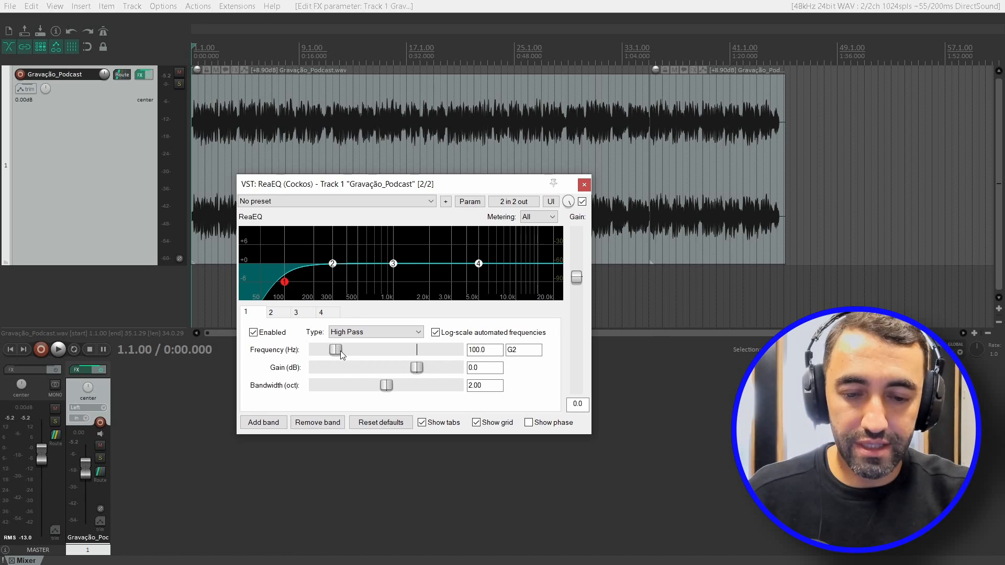
Step: Try high-pass cutoff frequencies of 68.6 Hz and 160 Hz on band 1
drag(338, 350, 331, 350)
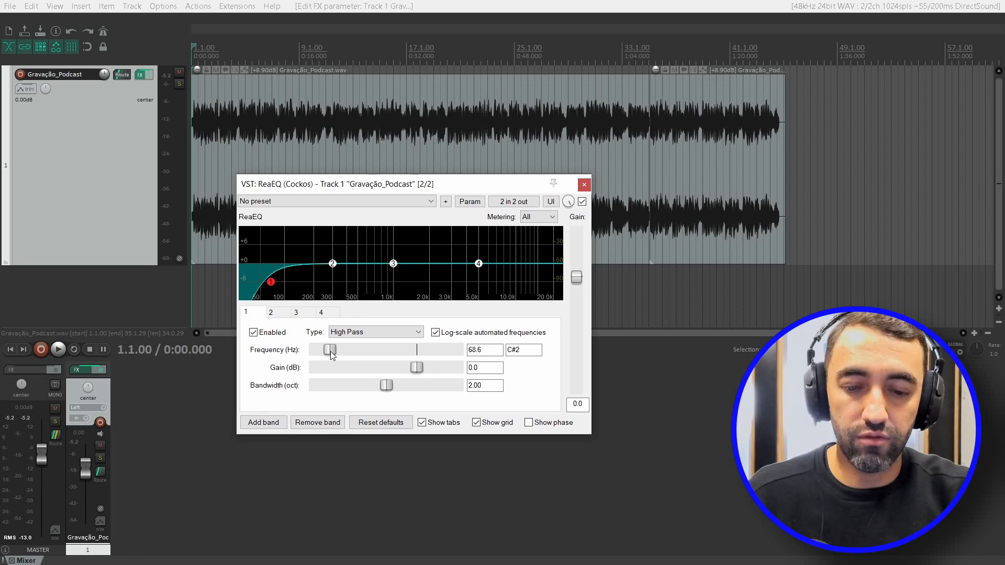
drag(331, 350, 340, 358)
double_click(485, 349)
text(160)
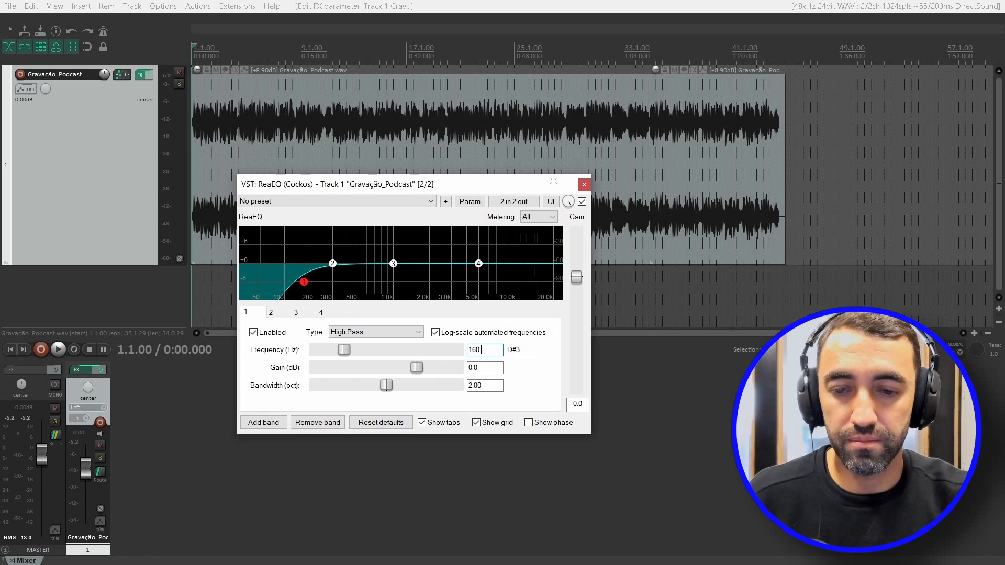
Step: Play the voice and set the band 1 high-pass frequency to 124.2 Hz by ear
click(72, 195)
key(space)
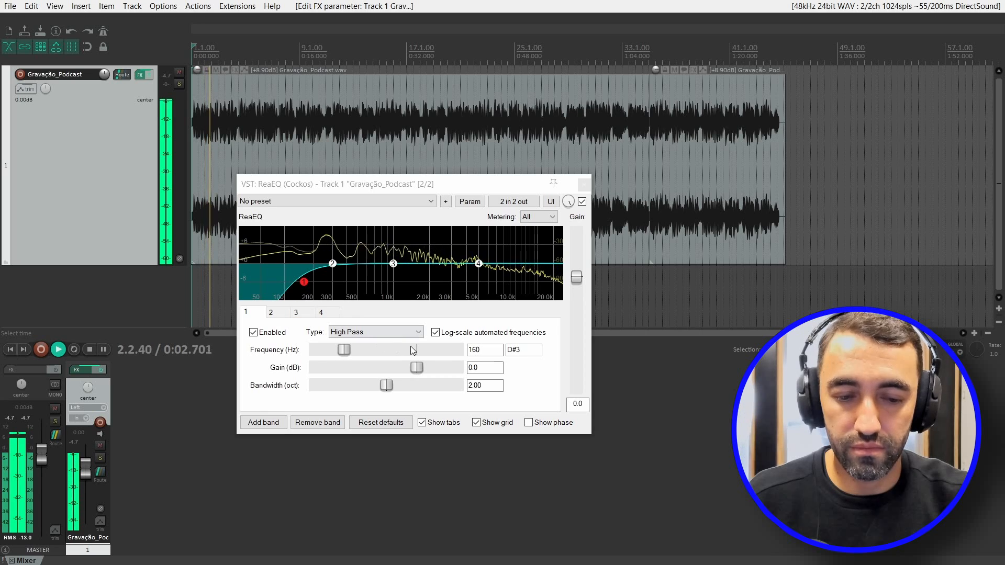
drag(345, 351, 340, 349)
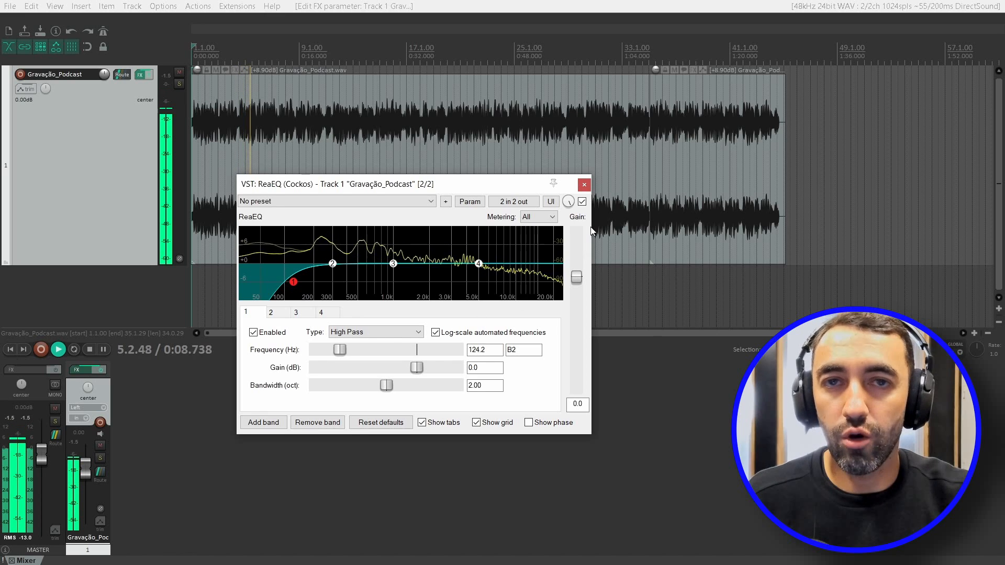
Step: Compare the voice with ReaEQ bypassed and active during playback, and stop playback
click(582, 202)
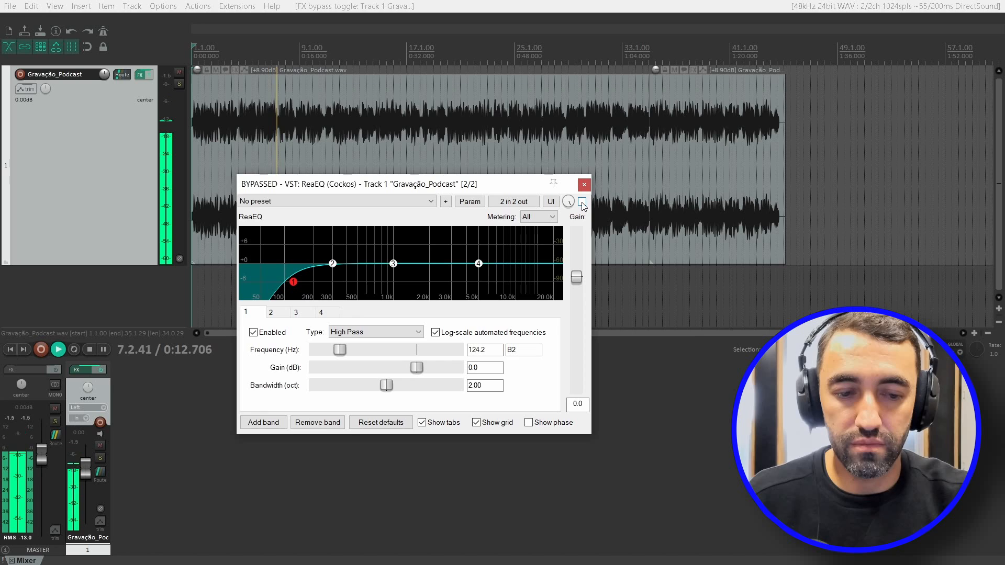
click(582, 202)
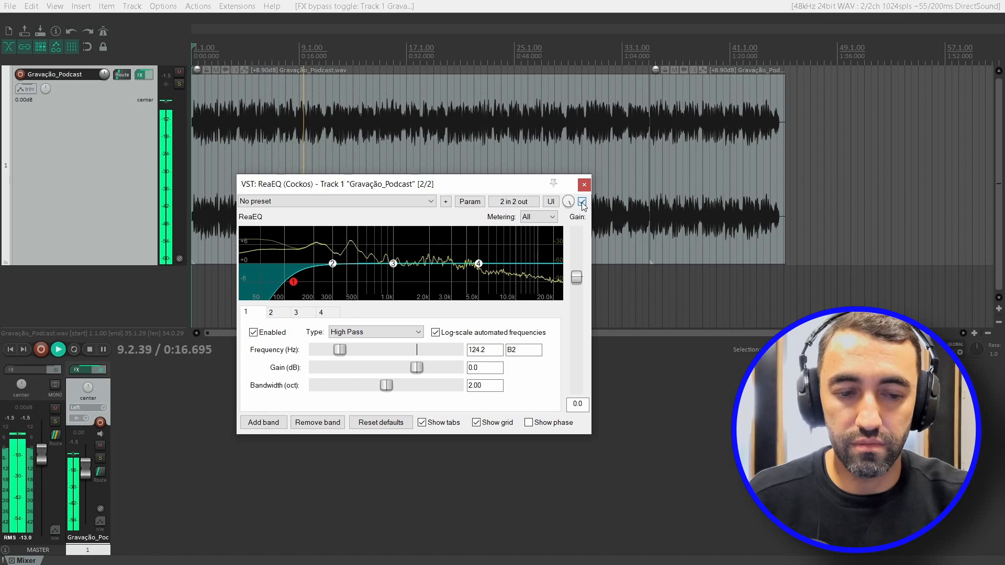
click(582, 202)
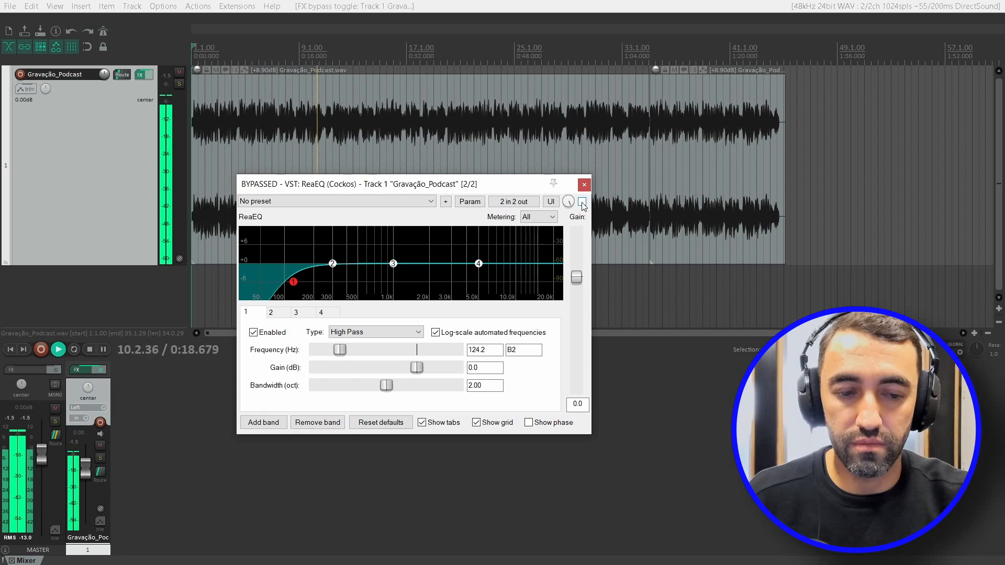
click(582, 202)
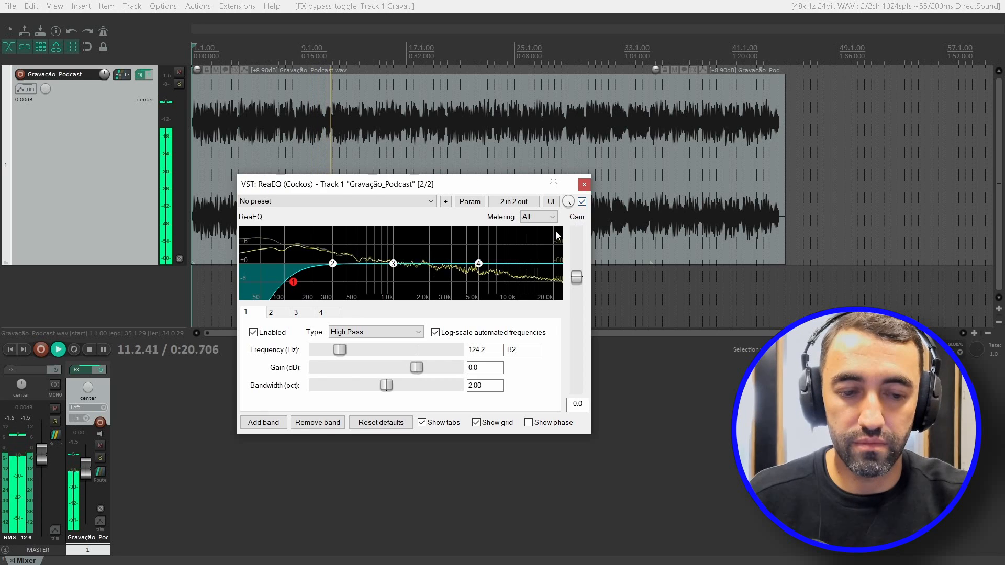
key(space)
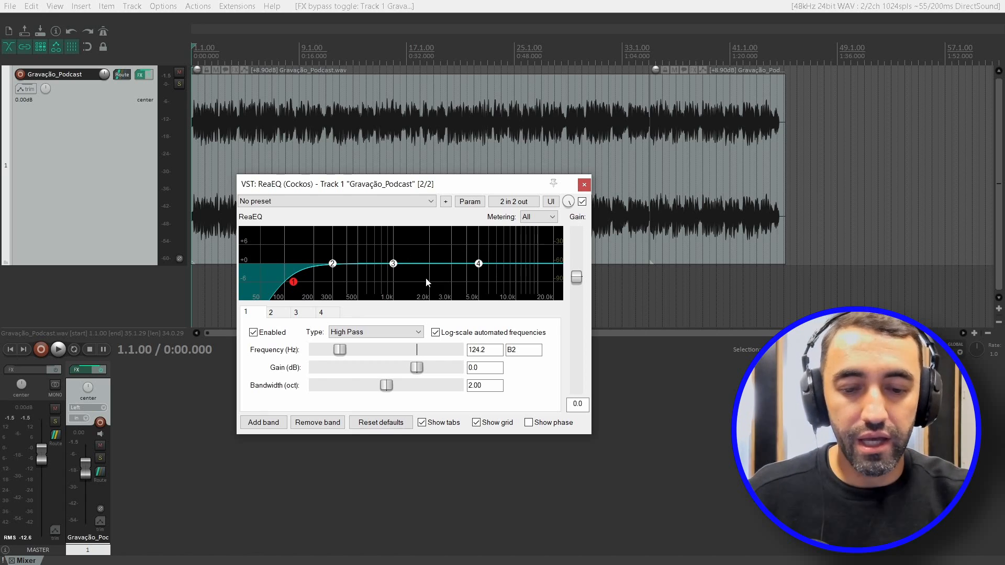
Step: Boost the voice with ReaEQ's band 3 at 307.2 Hz, tuning gain to 3.6 dB and bandwidth to 2.21 oct during playback
click(301, 313)
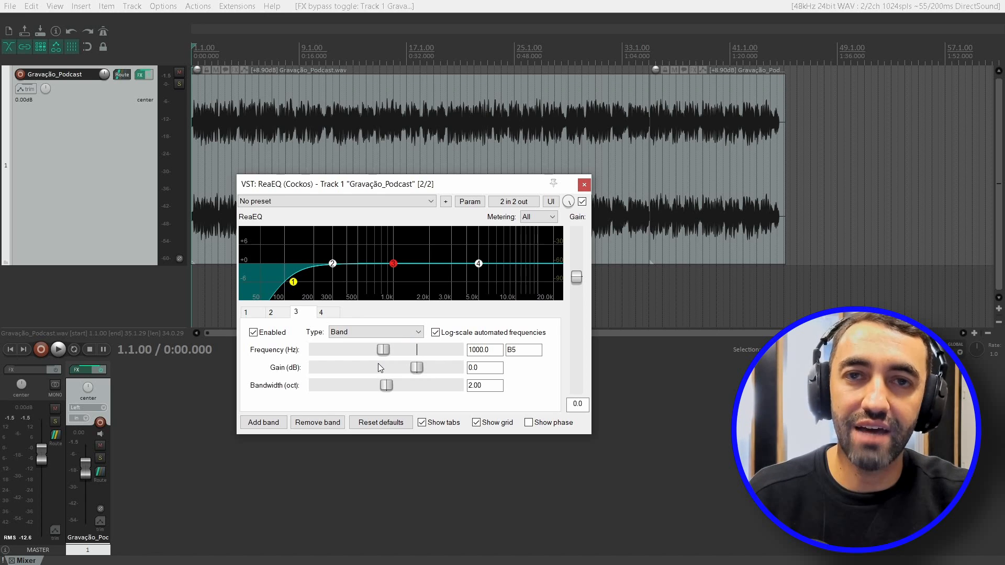
drag(384, 349, 358, 350)
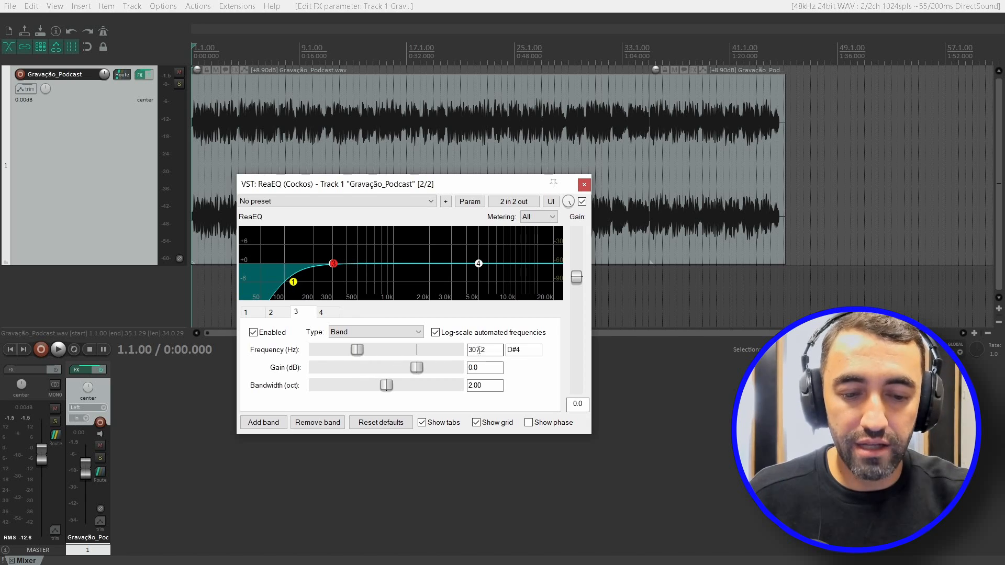
drag(420, 372, 375, 393)
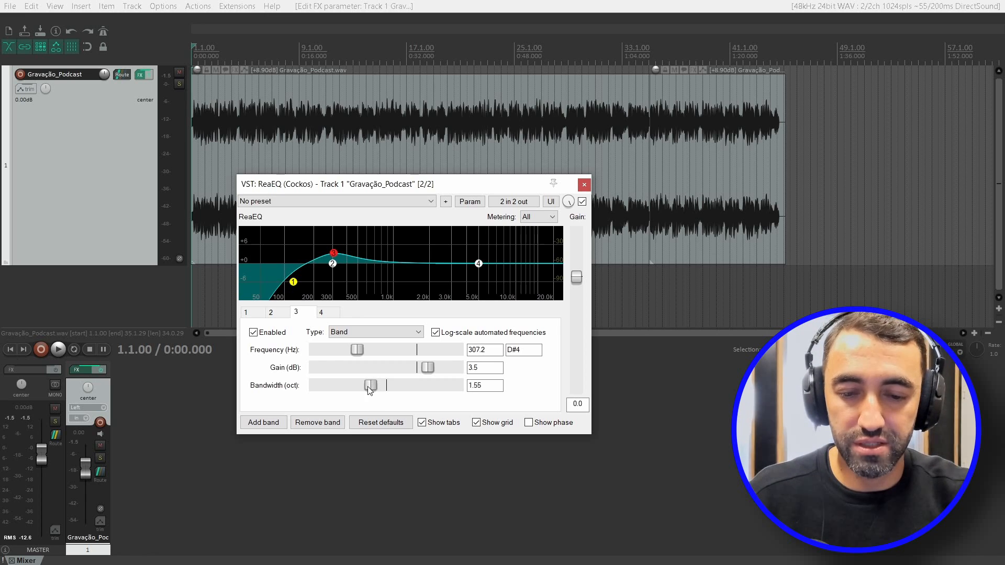
key(space)
drag(378, 386, 428, 381)
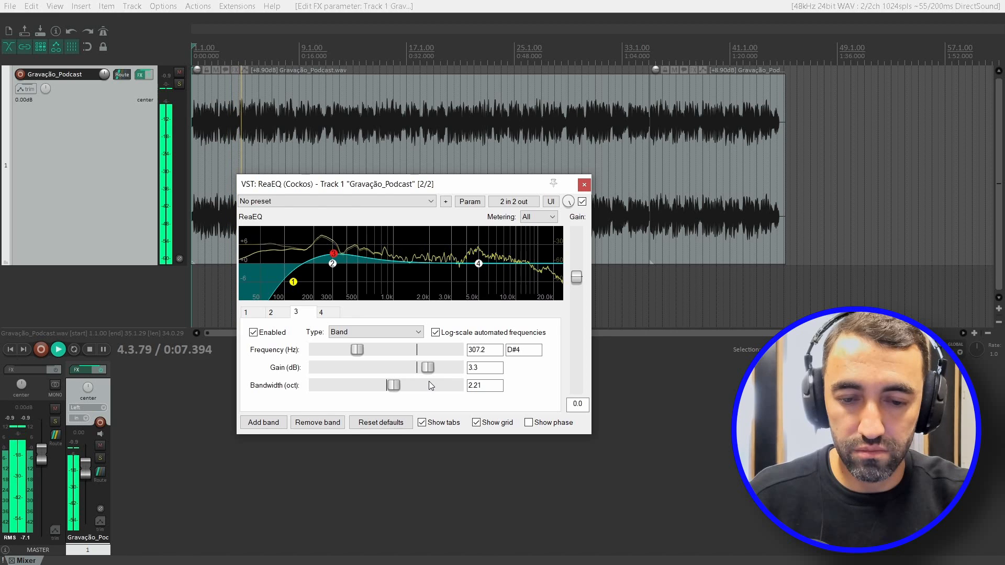
Step: Compare the band 3 boost against the bypassed sound, stop playback, and close ReaEQ
click(582, 202)
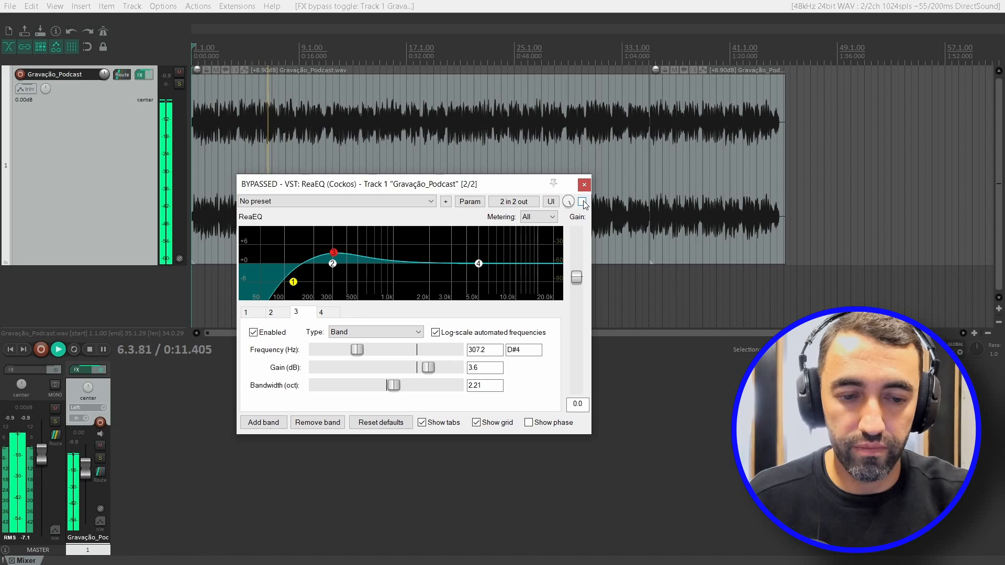
click(582, 202)
key(space)
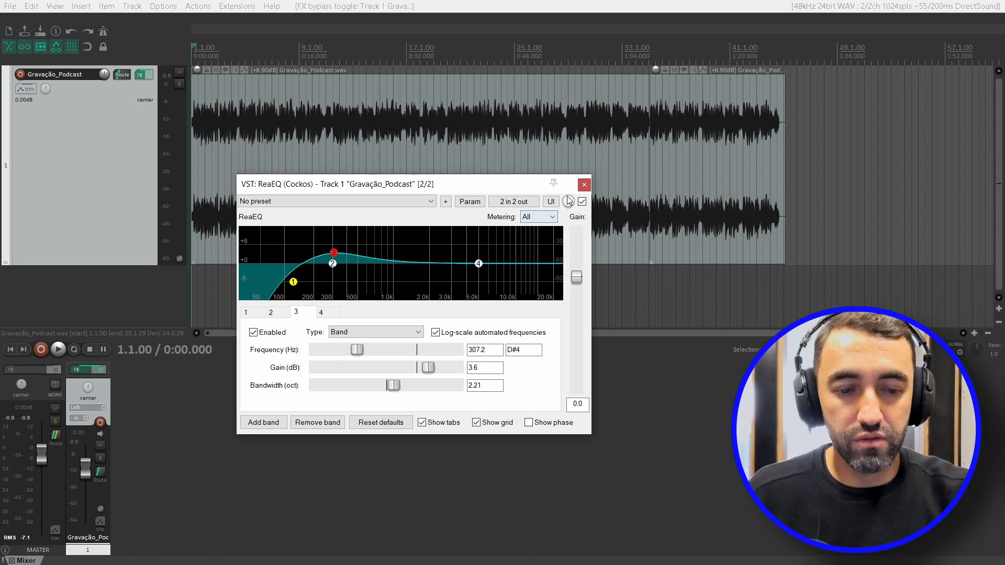
click(584, 185)
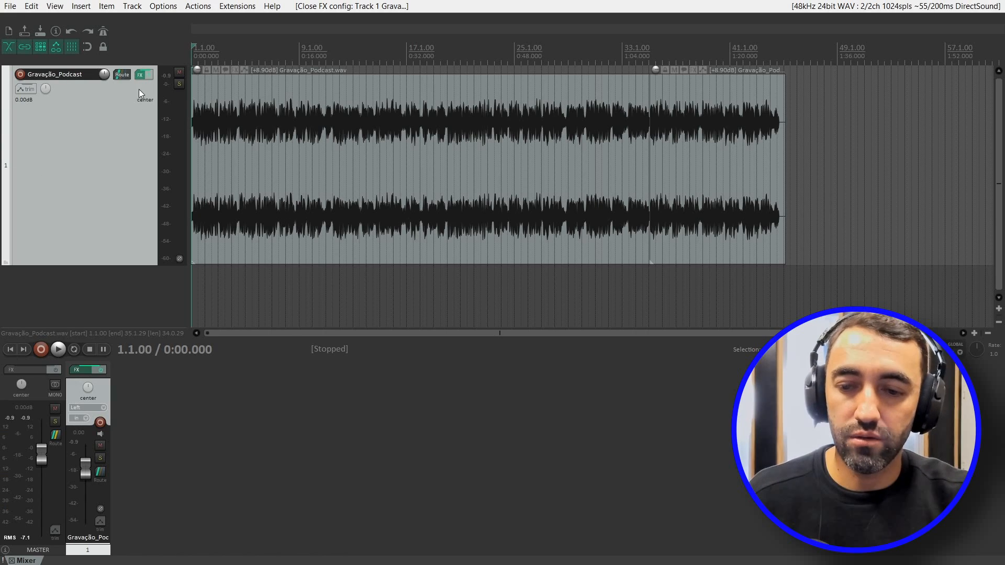
Step: Add the VST3 Goyo (Supertone) plugin to the podcast track after ReaEQ, and leave only its own window open
click(140, 75)
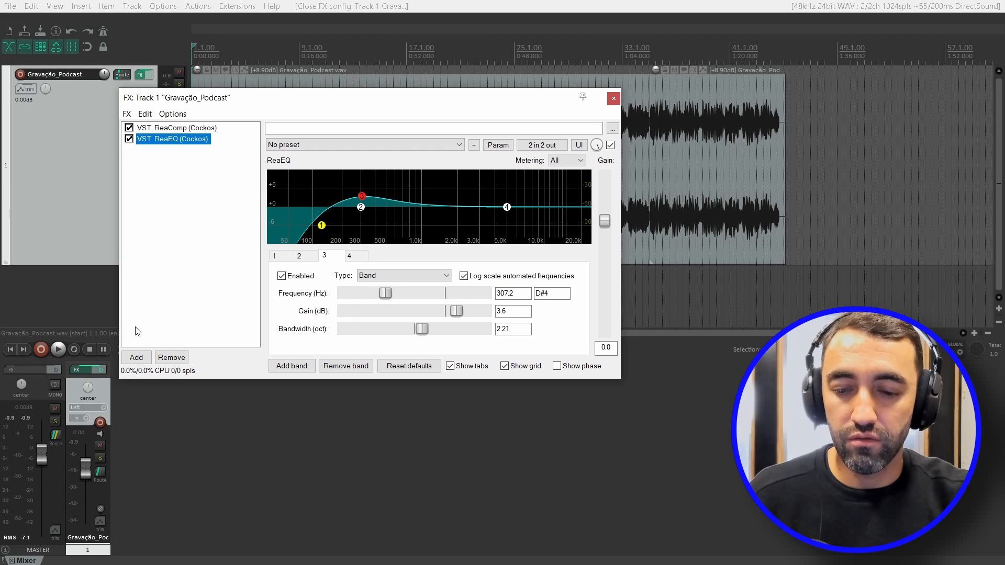
click(137, 358)
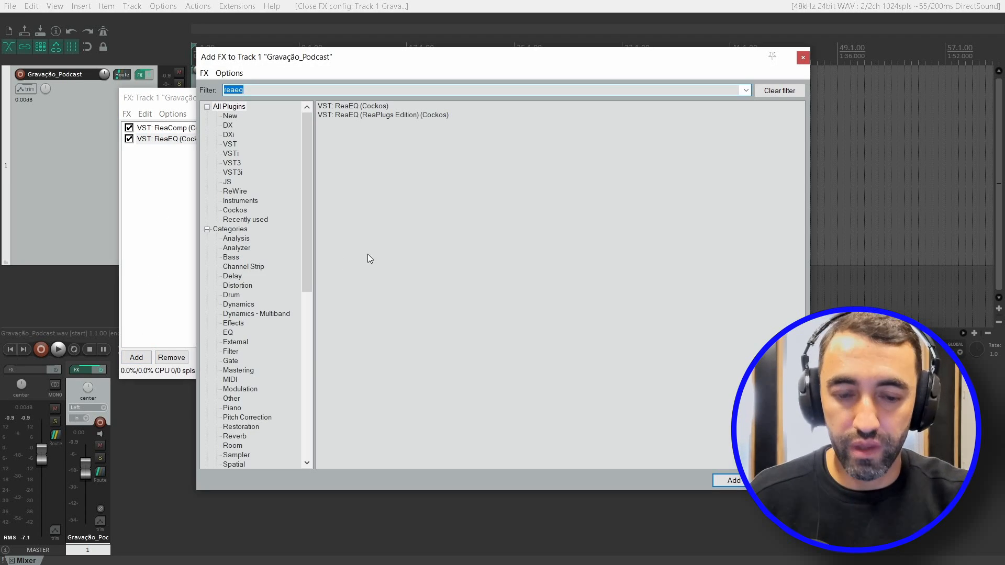
key(BackSpace)
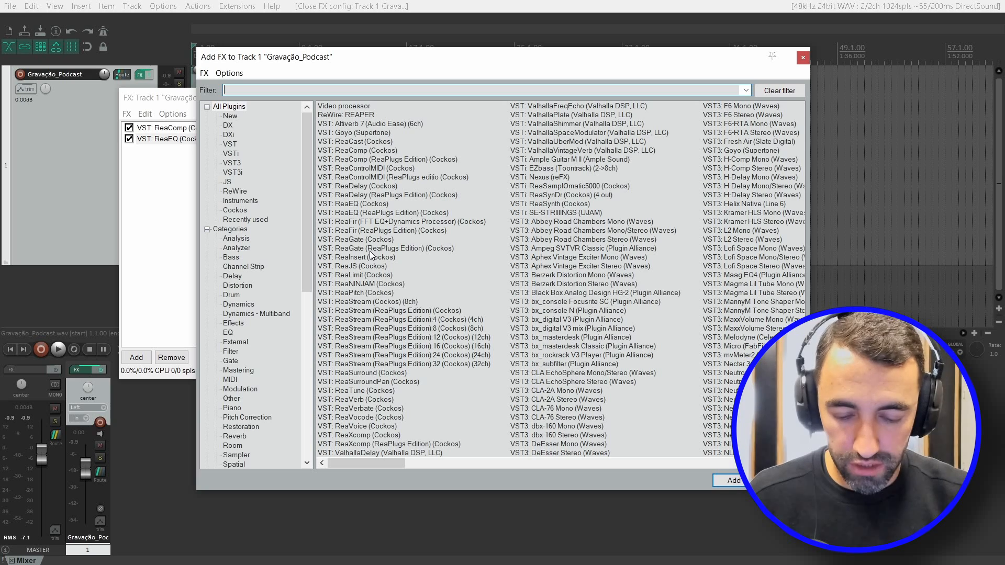
text(goyo)
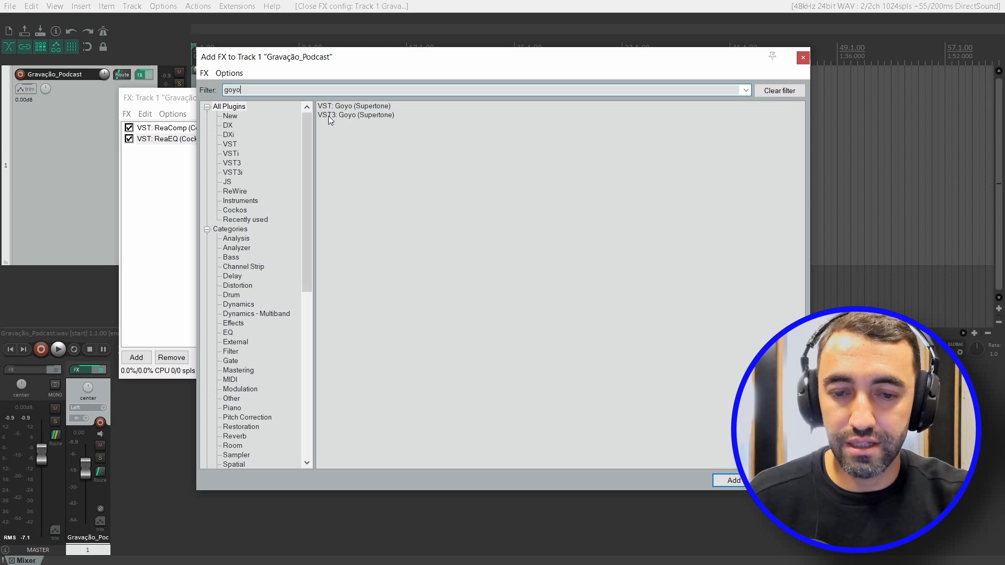
double_click(347, 115)
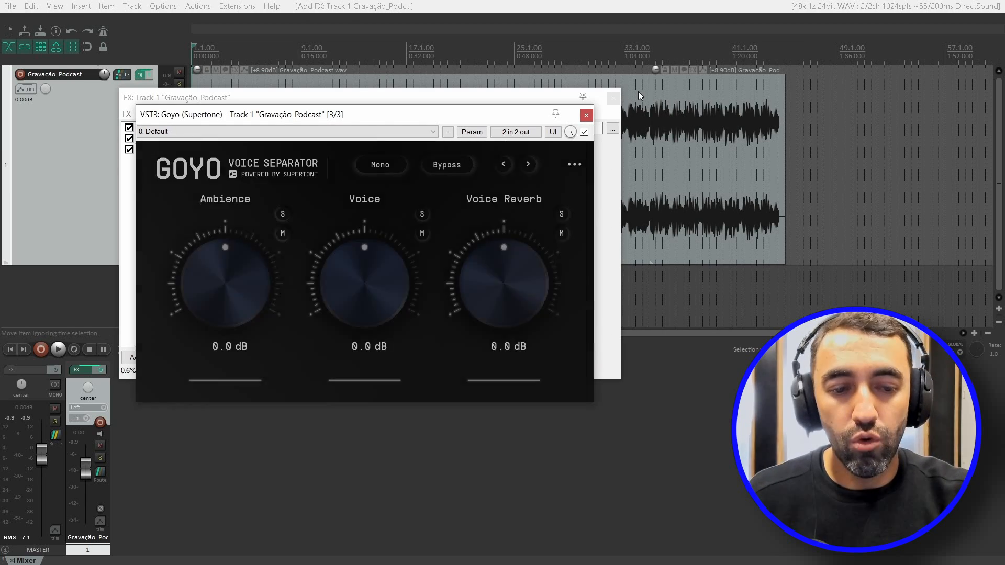
click(618, 97)
click(616, 98)
drag(507, 110, 574, 191)
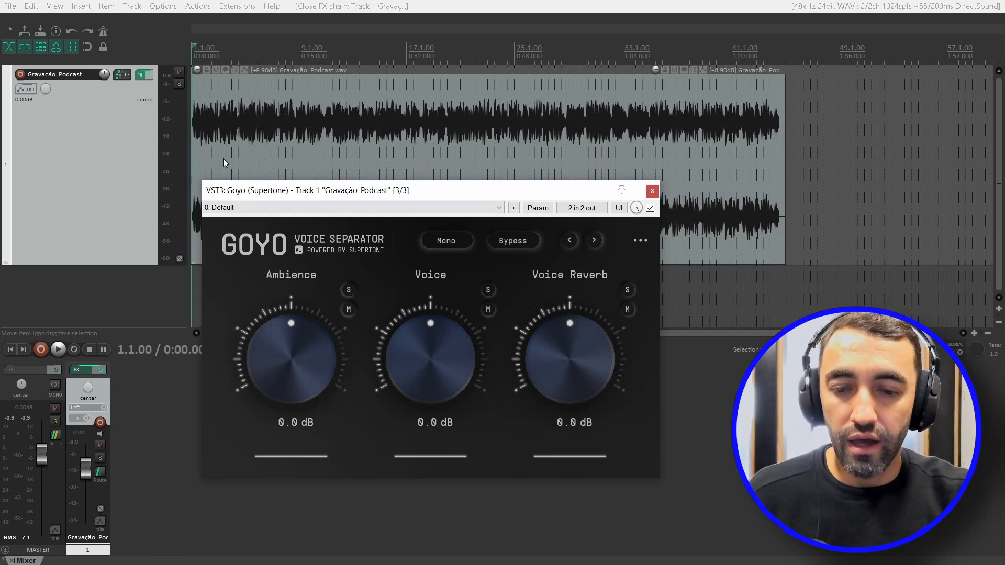
Step: Switch Goyo to Mono mode
click(455, 241)
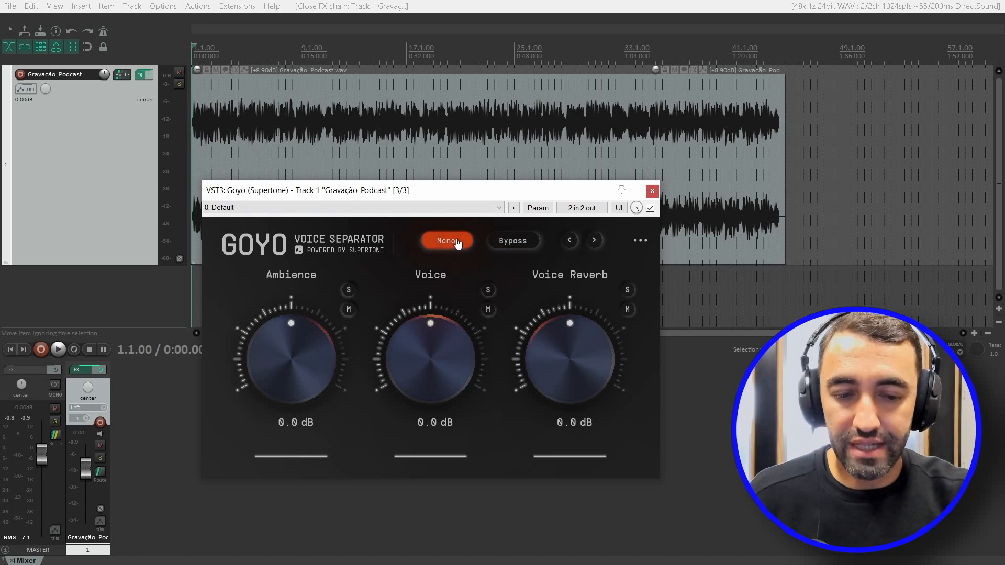
click(462, 243)
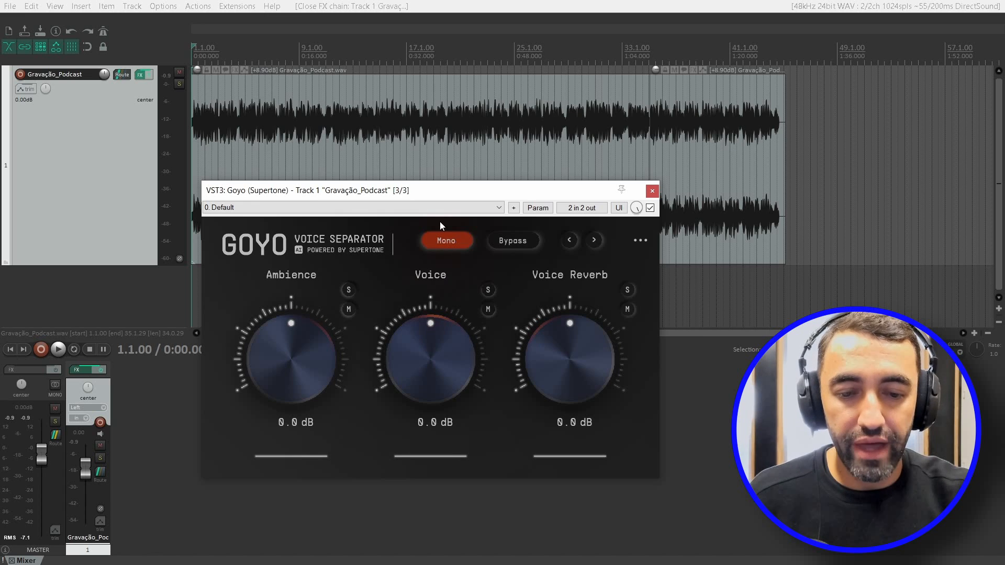
Step: Set the channel mode of both podcast items to Mono (Mix L+R)
drag(430, 194, 418, 241)
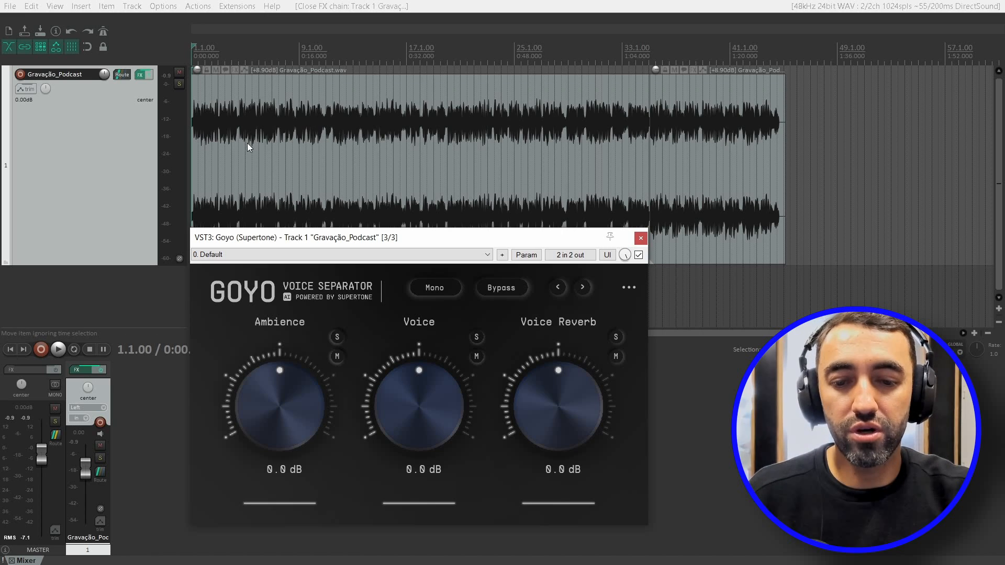
drag(809, 149, 374, 167)
double_click(297, 127)
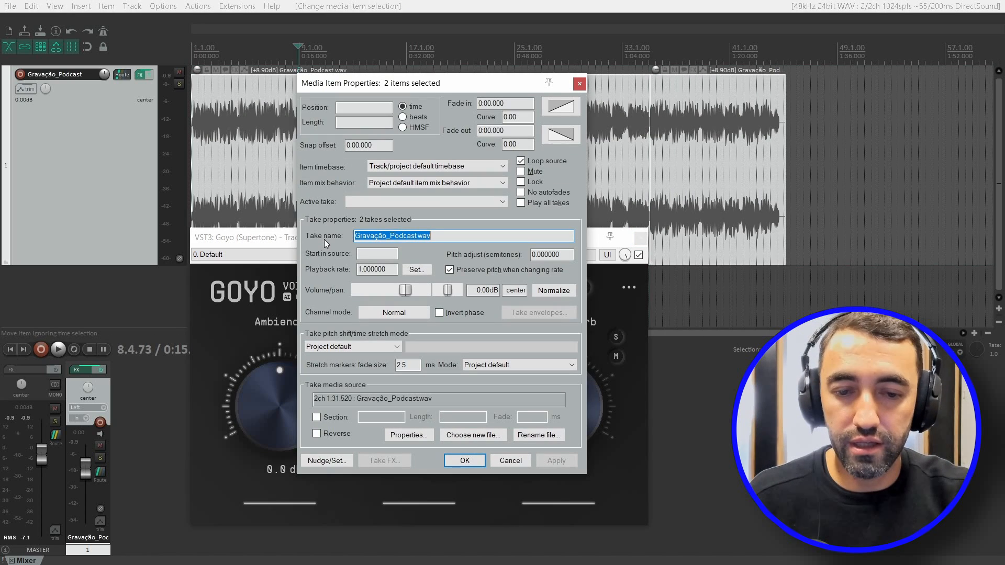
click(372, 313)
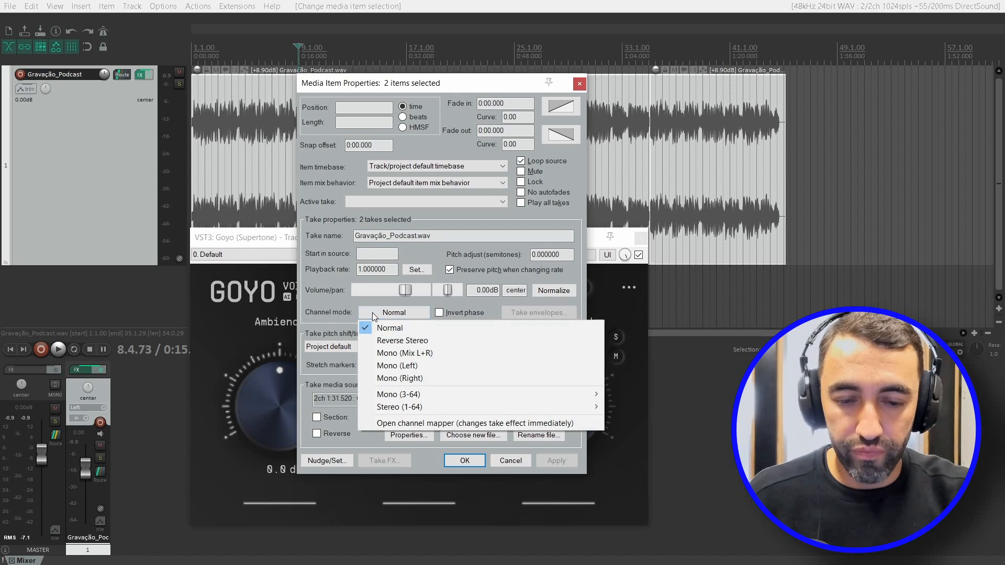
click(390, 353)
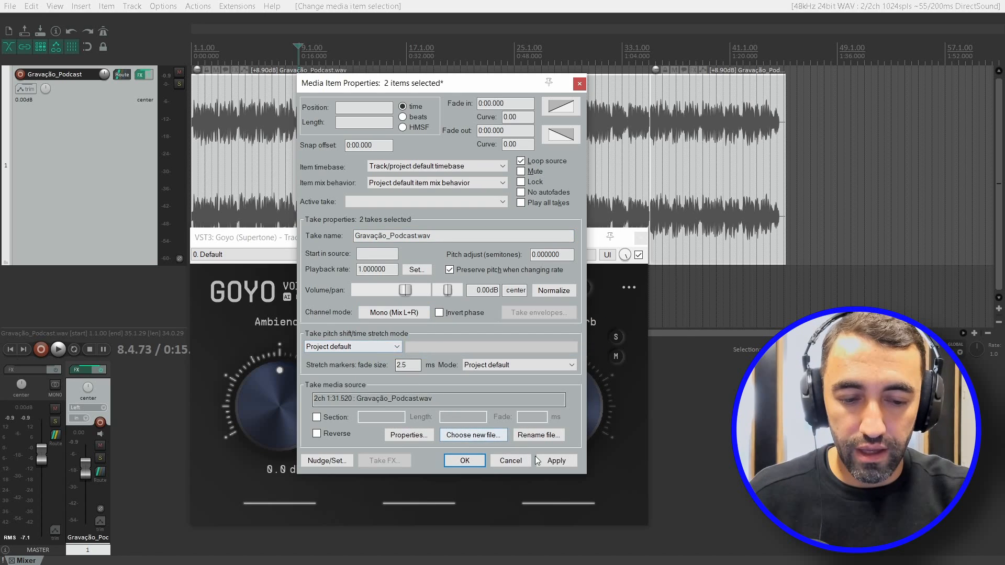
click(553, 463)
click(465, 460)
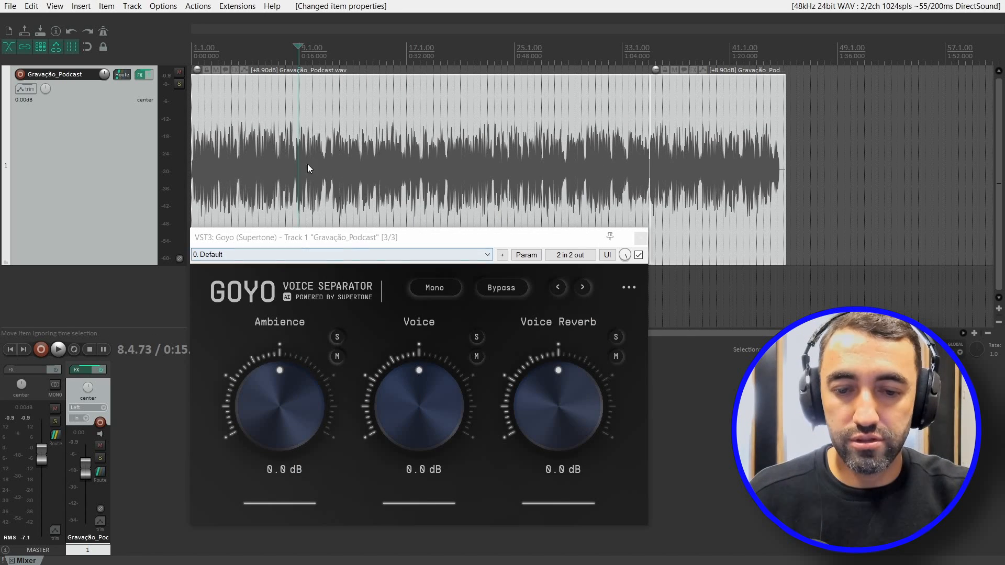
Step: Undo the channel mode change so both podcast items are stereo again
click(292, 181)
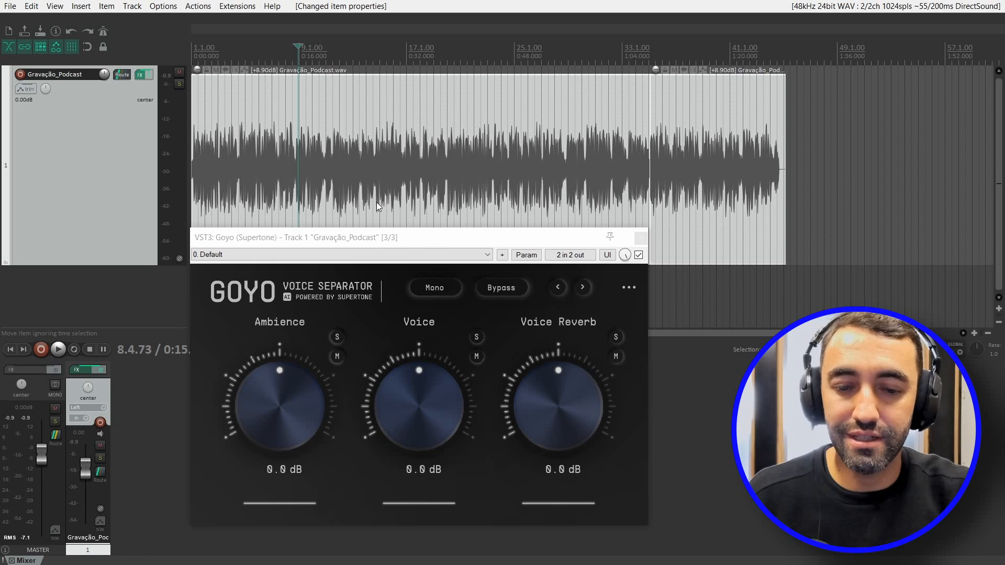
drag(400, 233, 412, 210)
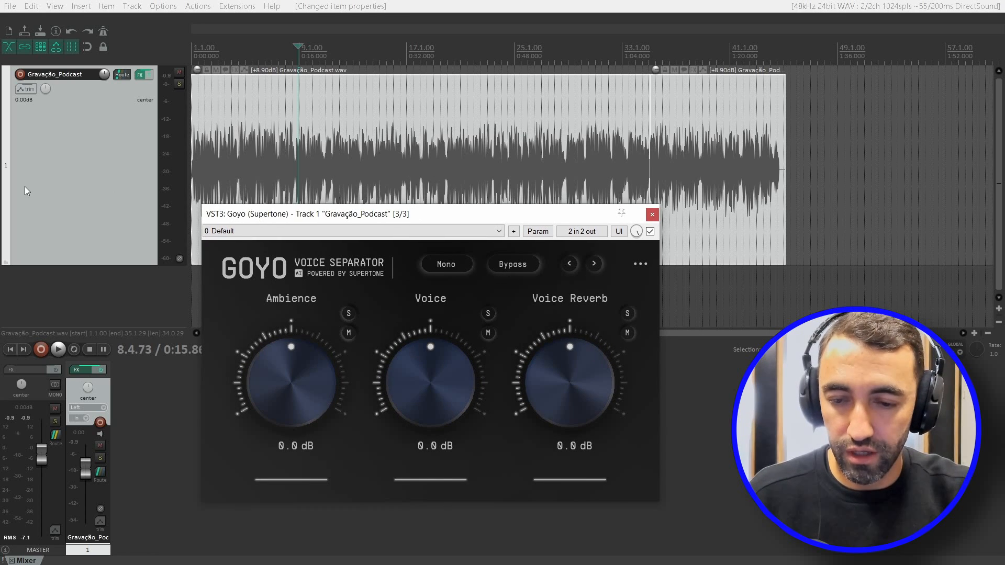
key(ctrl+z)
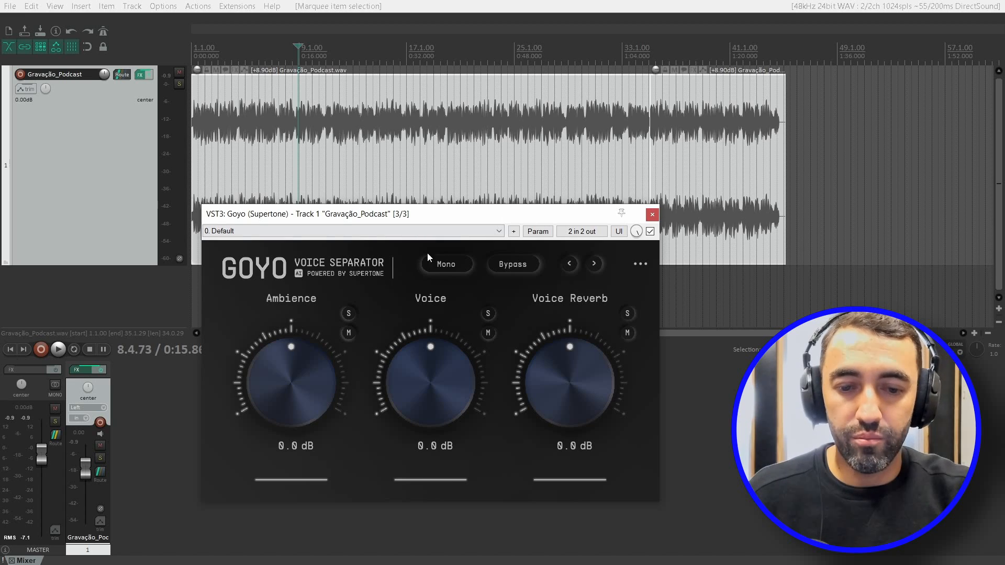
Step: Try Goyo's Mono mode and switch it back off
drag(369, 219, 366, 233)
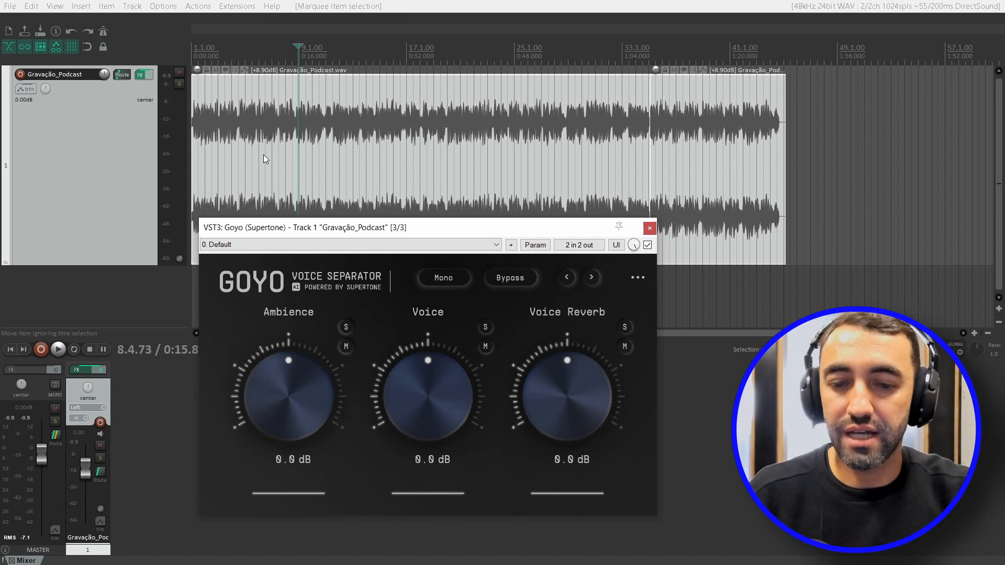
click(445, 279)
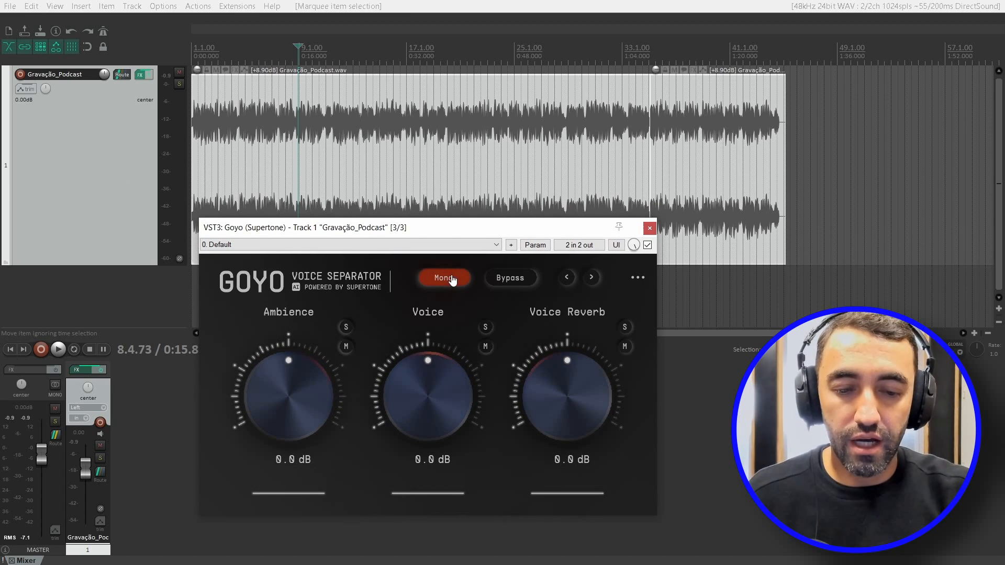
click(449, 279)
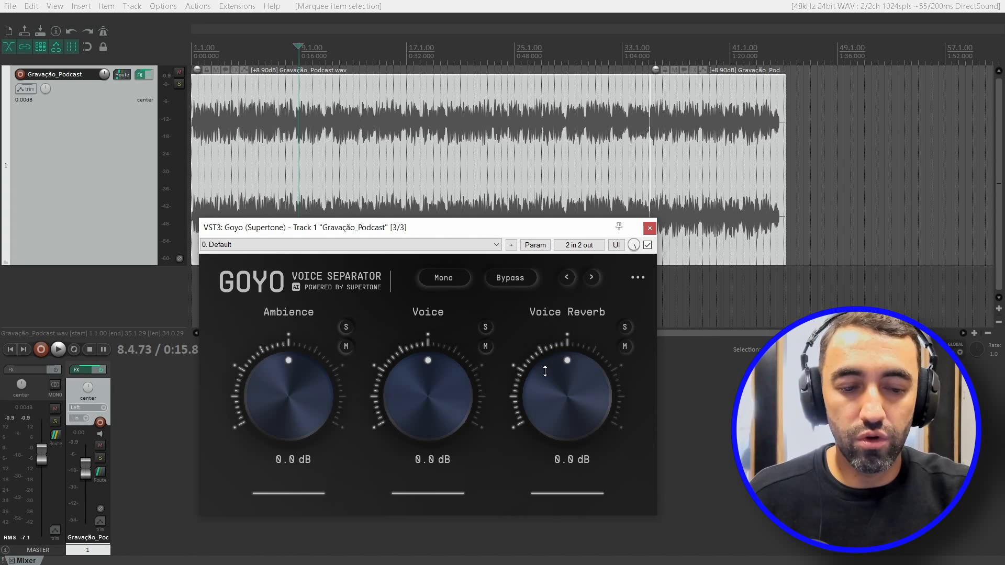
Step: Try the solo and mute switches of Goyo's Ambience control, leaving both off
key(space)
click(346, 327)
click(345, 327)
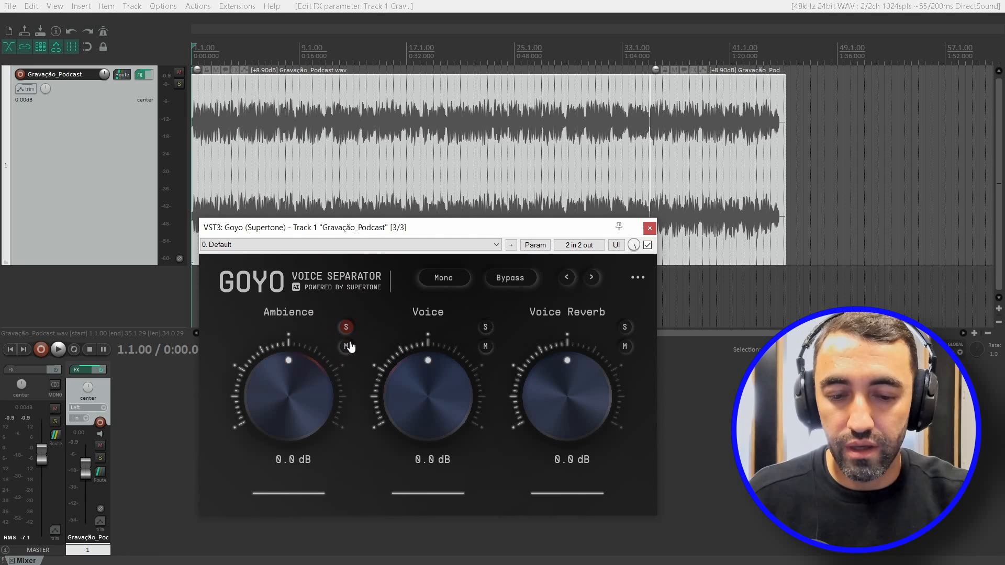
click(347, 346)
click(347, 346)
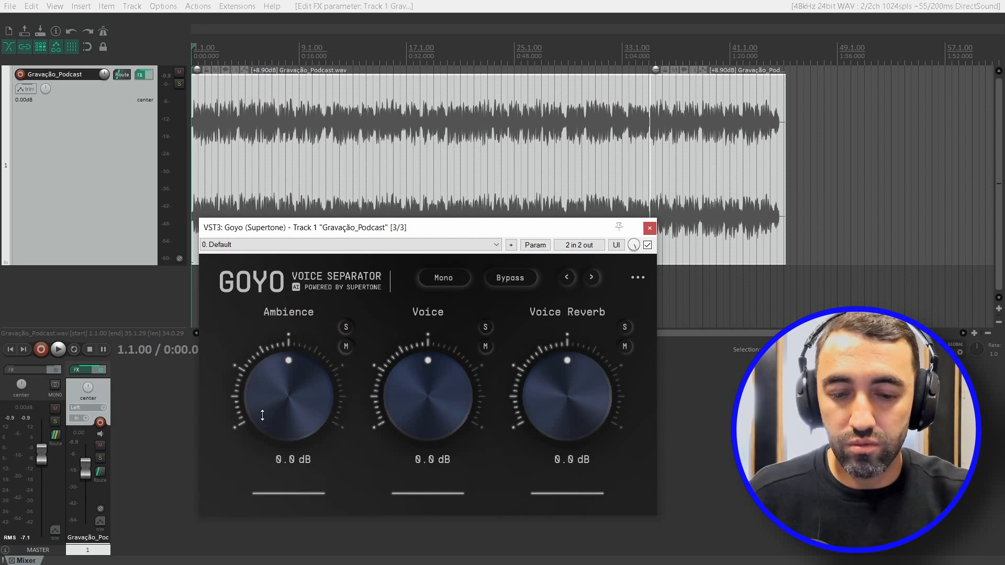
Step: Play the podcast from the start and lower Goyo's Ambience level to -inf dB
key(space)
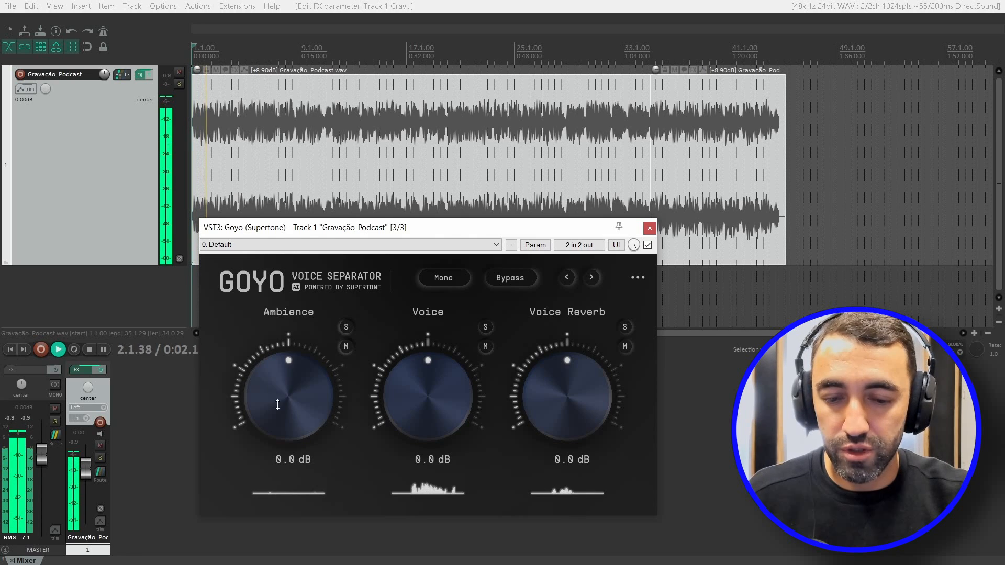
scroll(302, 396, down, 5)
scroll(301, 390, down, 9)
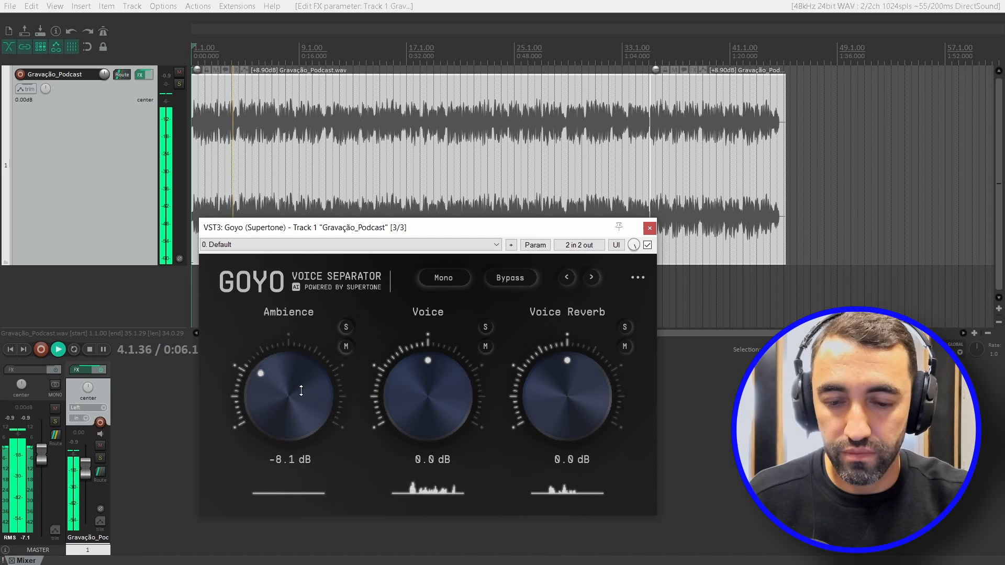
scroll(301, 390, down, 6)
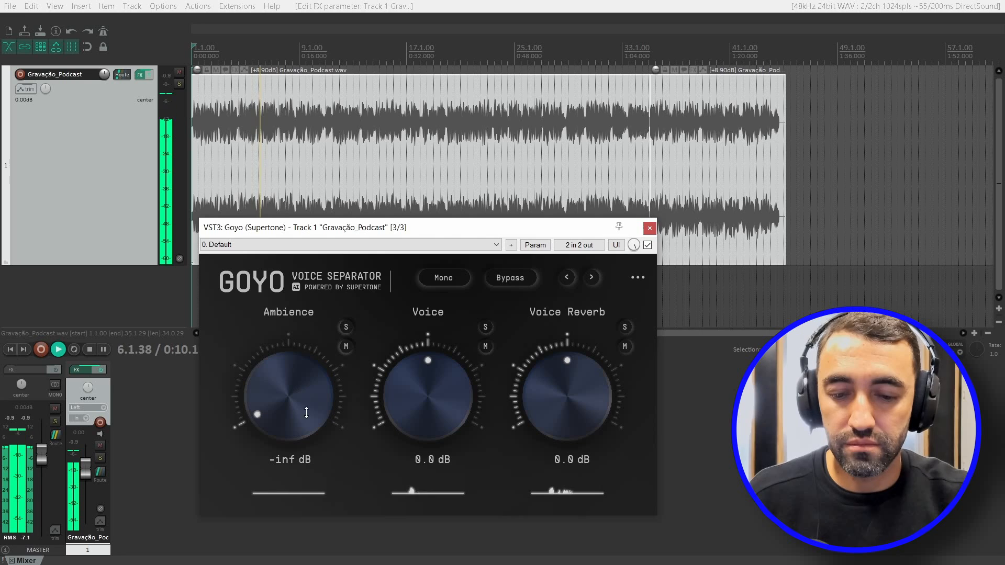
Step: Compare the ambience reduction during playback by toggling Ambience mute and Goyo's bypass on and off
click(346, 346)
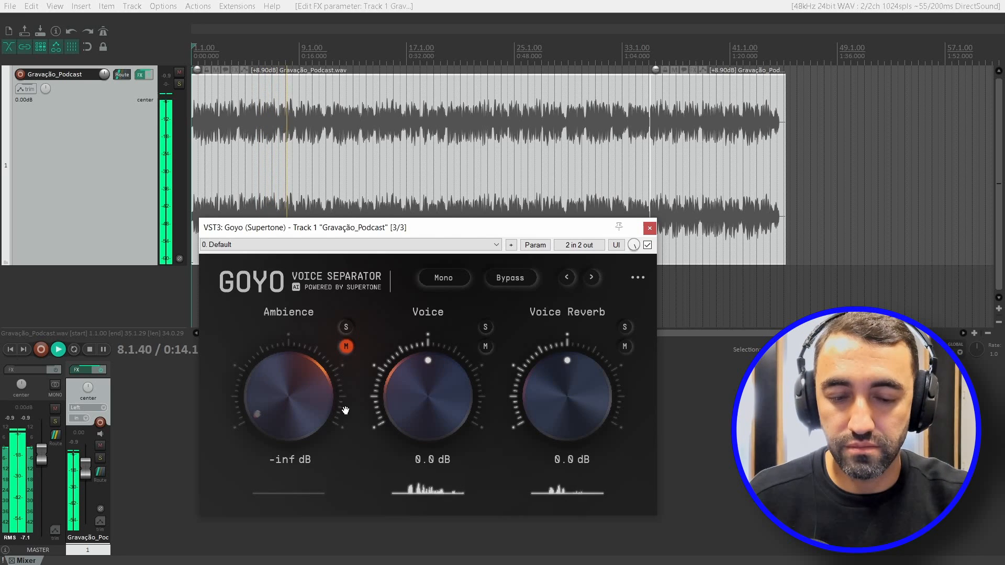
click(346, 347)
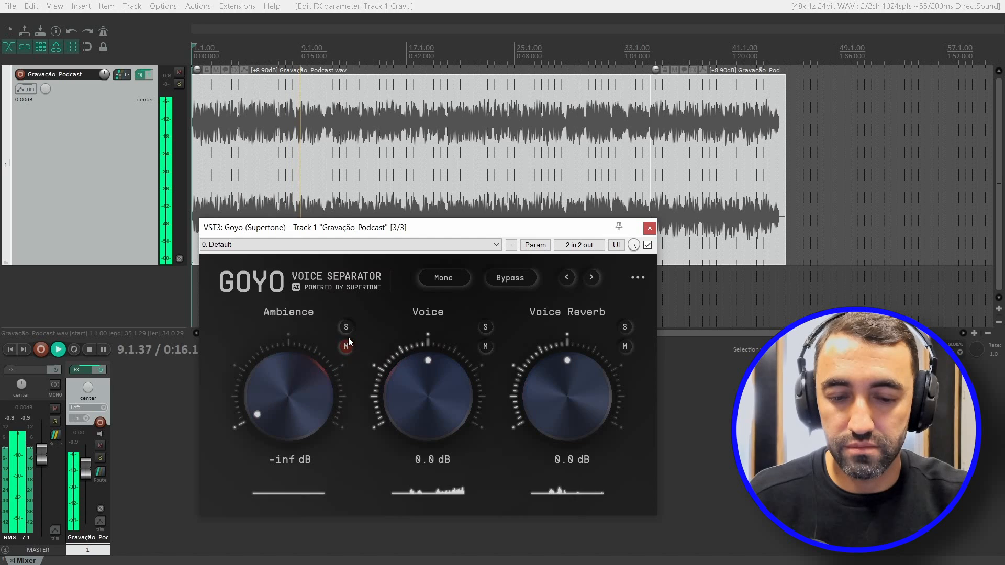
click(521, 278)
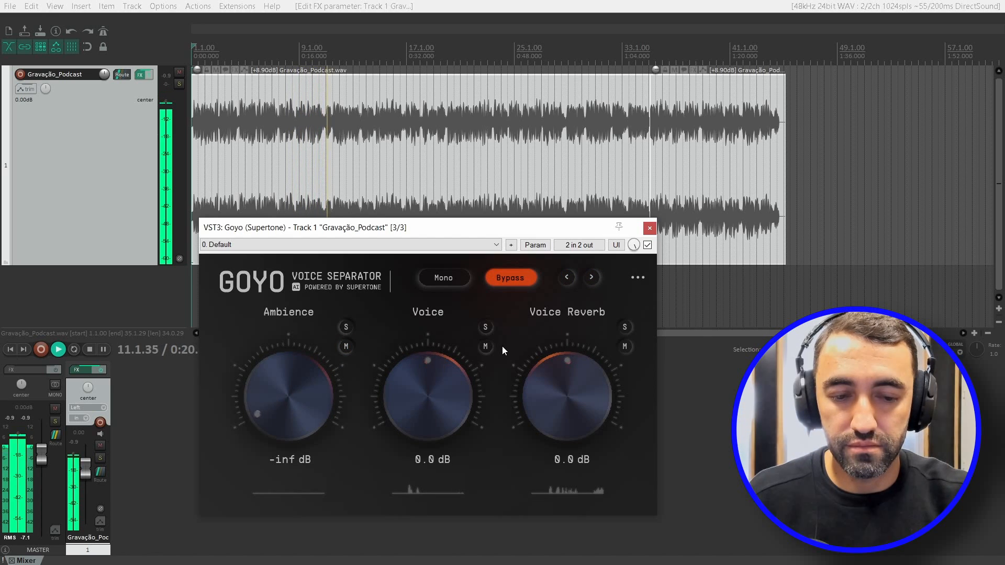
click(524, 278)
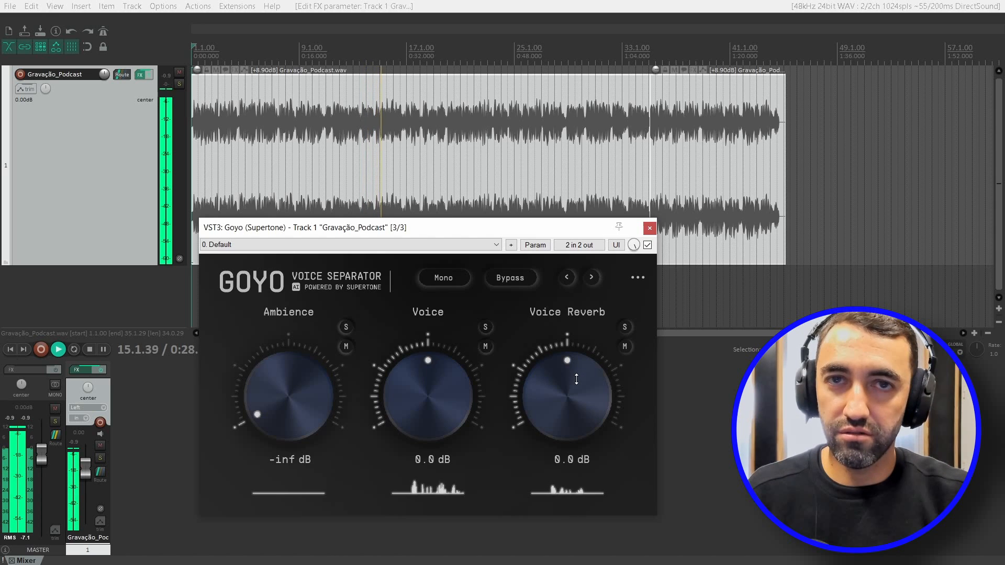
Step: Lower Goyo's Voice Reverb level to -11.7 dB during playback, and replay the podcast from the start to check it
drag(576, 379, 574, 377)
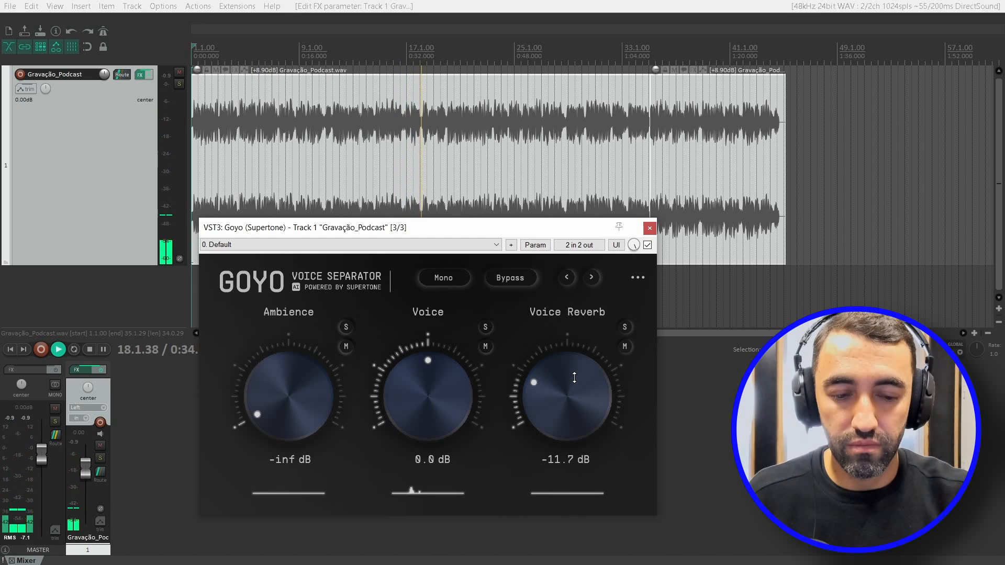
key(space)
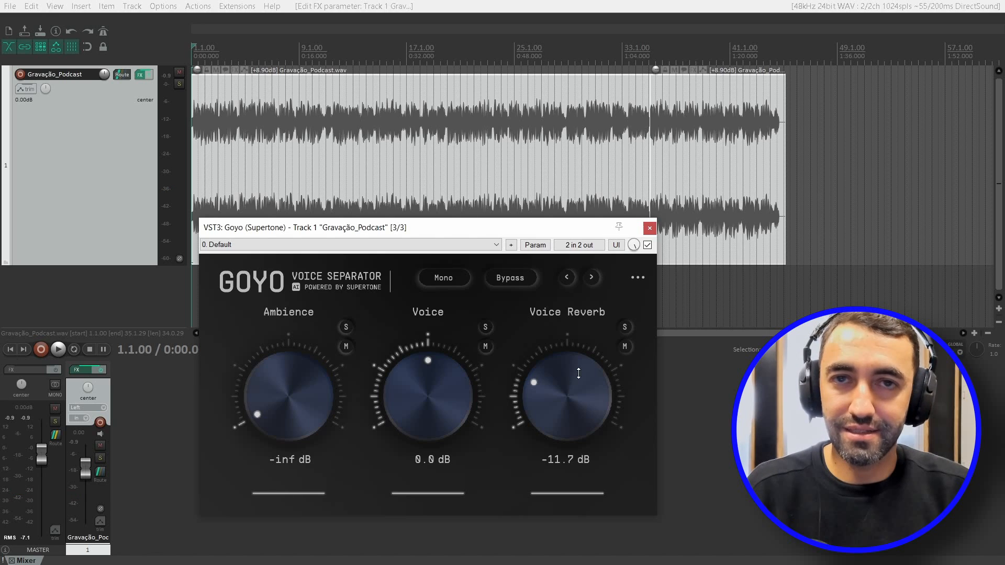
key(space)
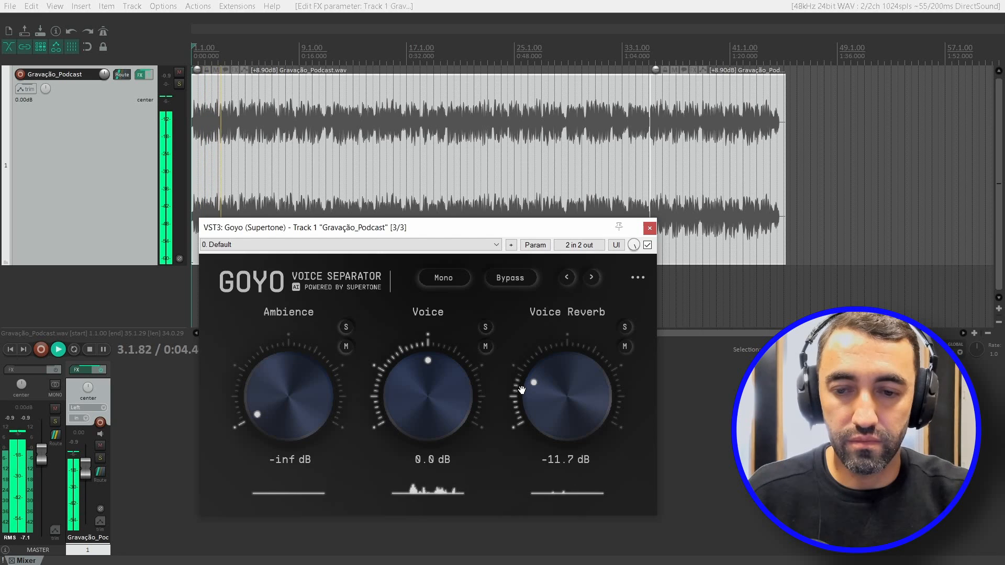
key(space)
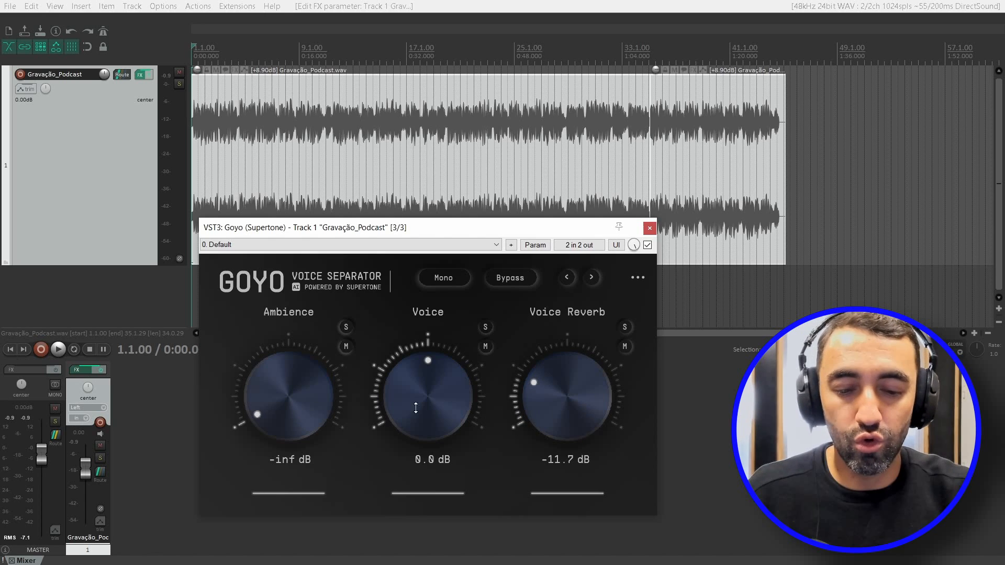
Step: Close the Goyo window, keeping its Voice level at 0.0 dB
drag(429, 379, 431, 375)
scroll(432, 376, down, 2)
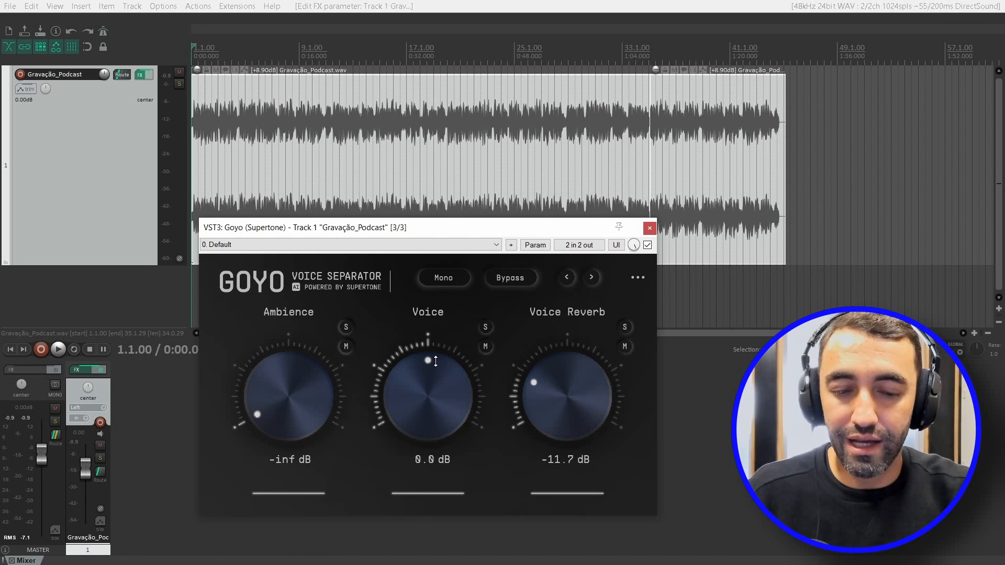
scroll(435, 361, down, 2)
scroll(433, 368, up, 2)
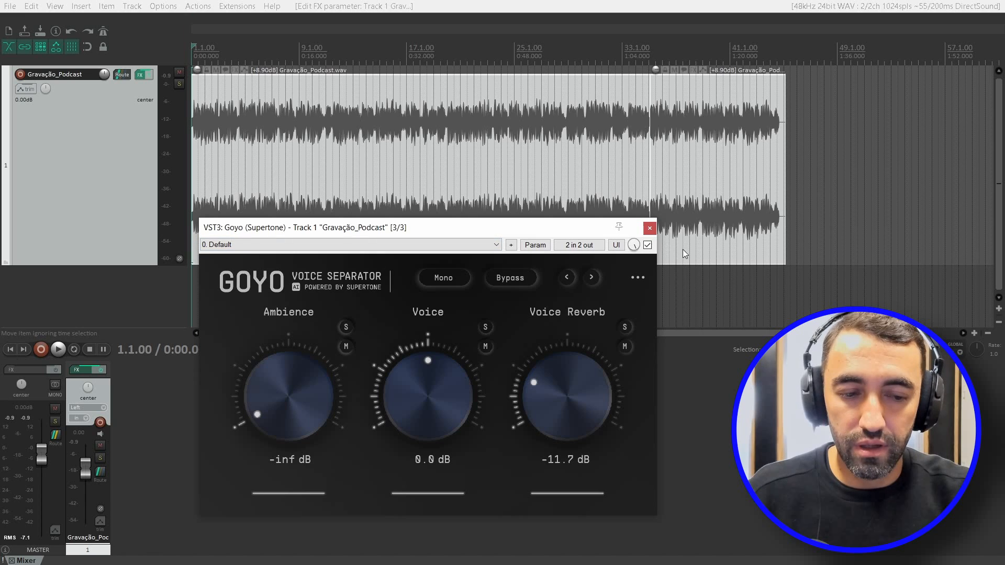
click(649, 228)
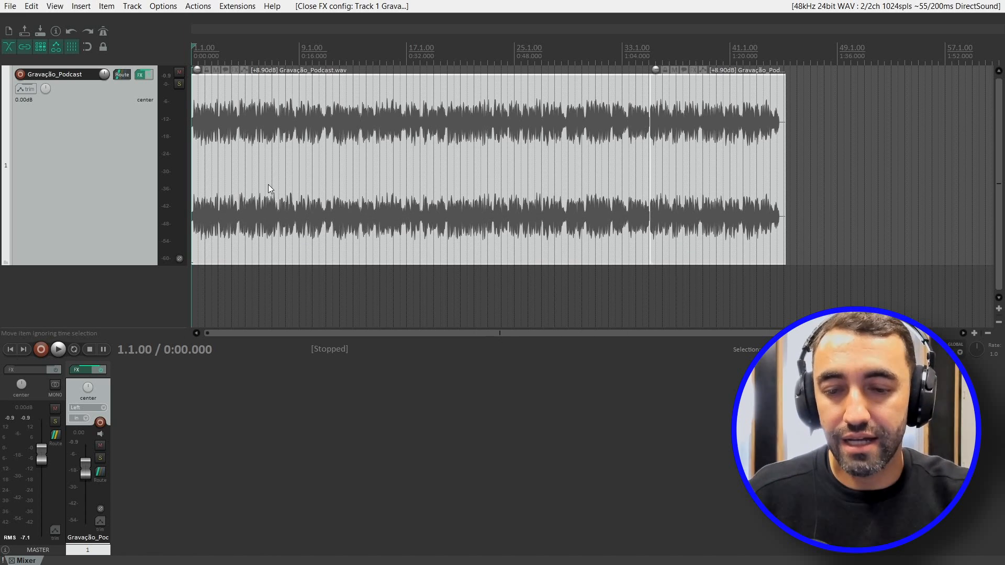
Step: Add a fade-in to the beginning of the first podcast item, ending where the voice starts
scroll(267, 186, up, 8)
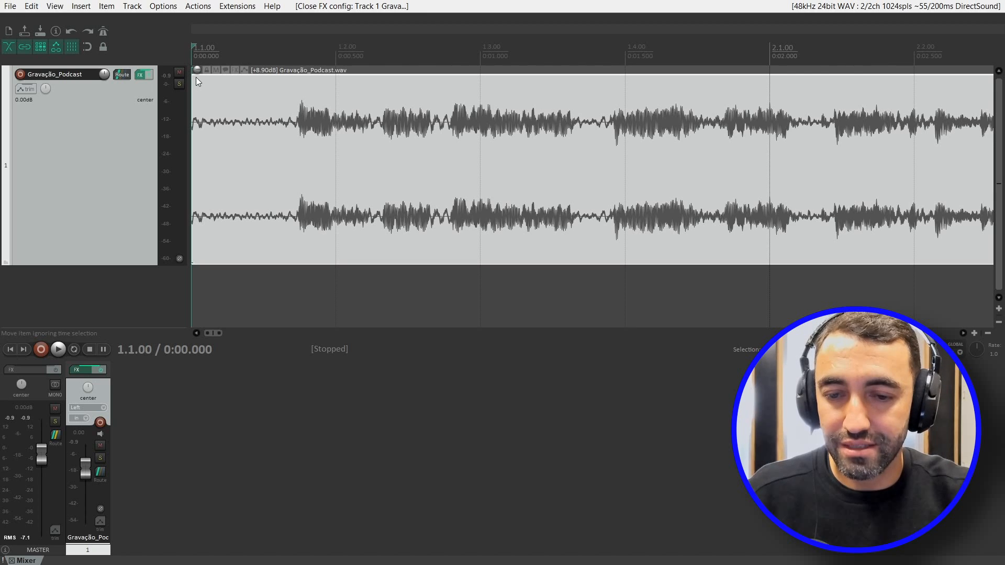
drag(232, 97, 302, 142)
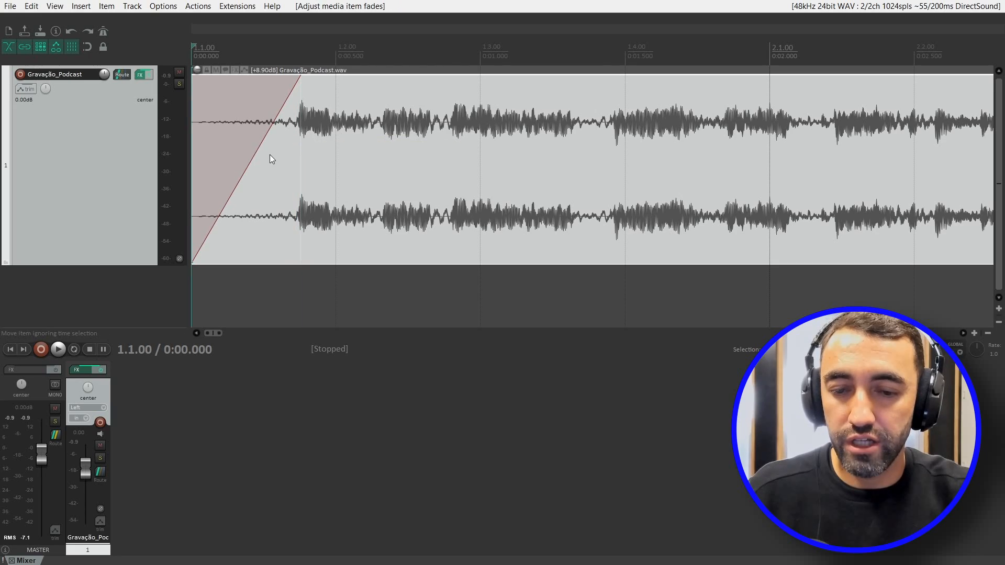
Step: Trim the silence after the voice at the end of the last podcast item and add a short fade-out there
scroll(272, 159, down, 12)
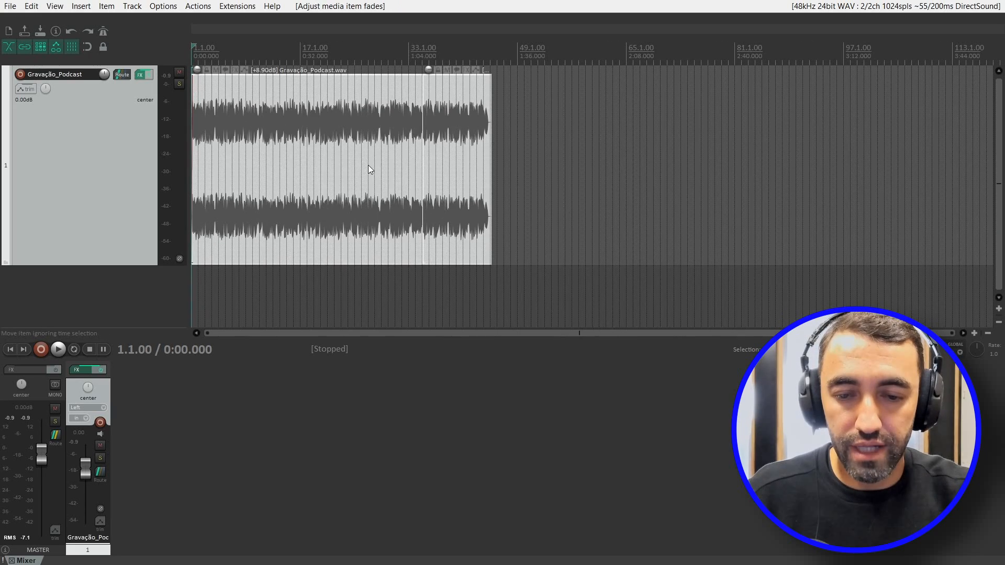
click(479, 147)
scroll(481, 152, up, 4)
scroll(480, 147, up, 5)
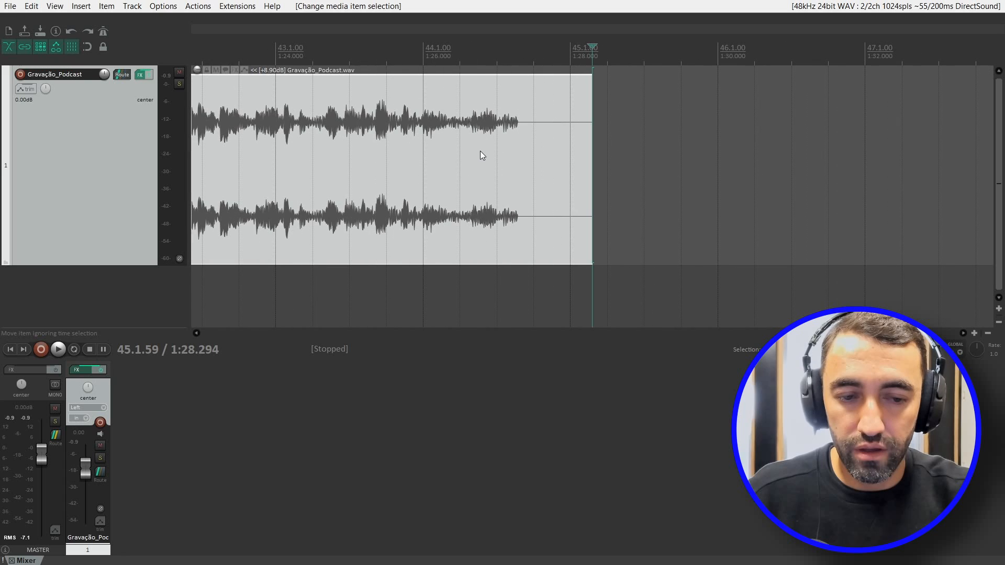
drag(592, 174, 522, 157)
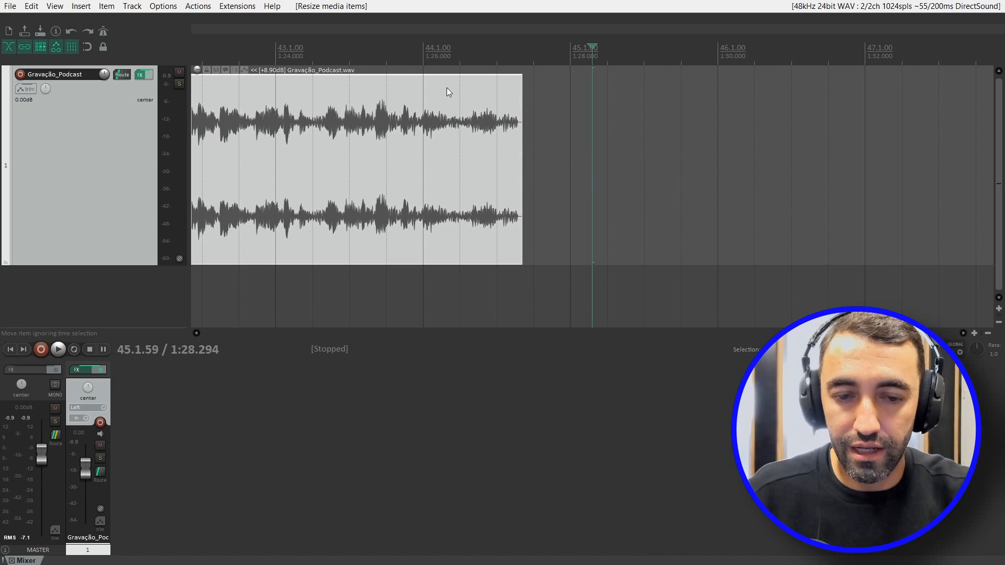
drag(521, 78, 496, 78)
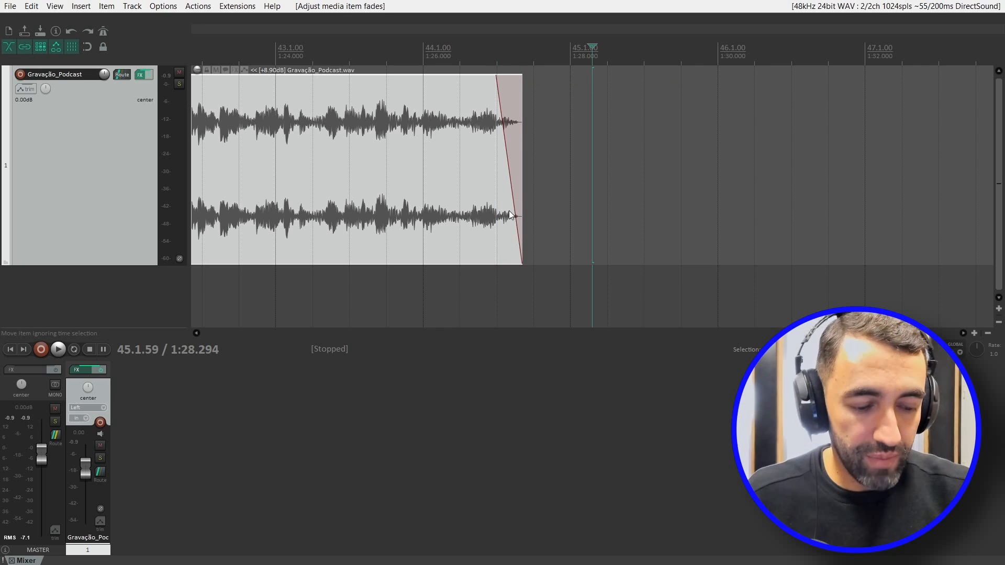
Step: Return the edit cursor to the project start and disable the podcast track's FX chain
key(Home)
scroll(509, 211, down, 7)
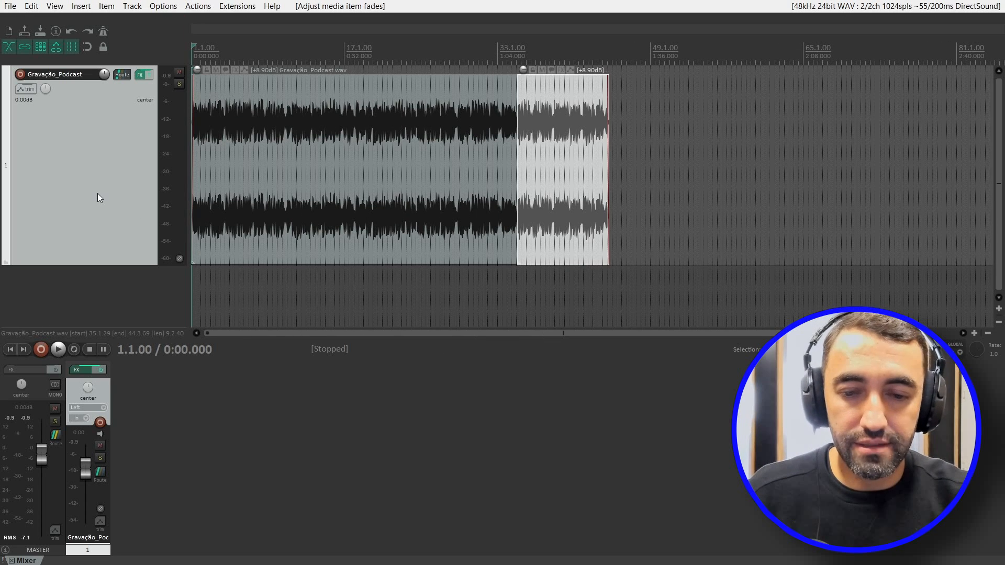
click(147, 73)
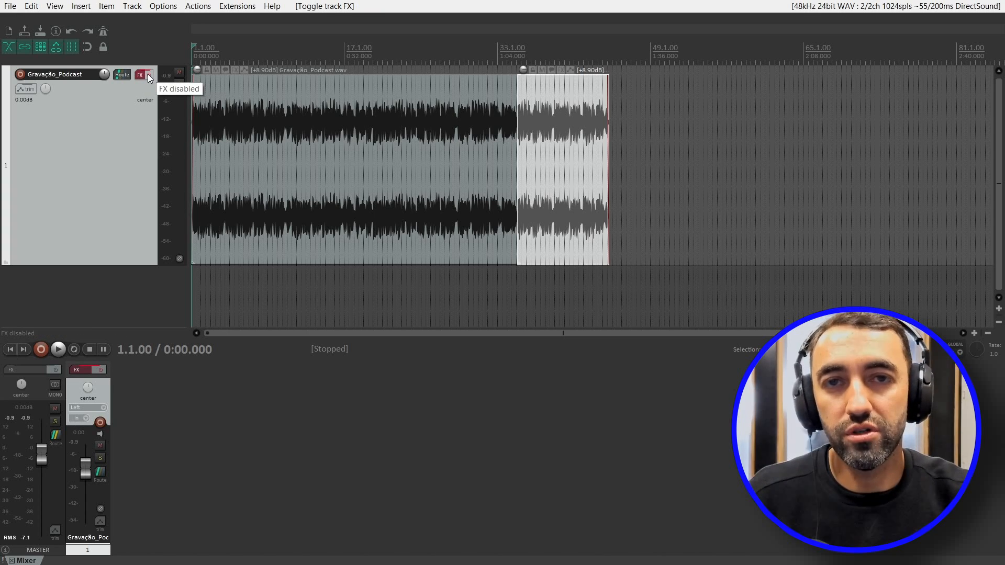
Step: Play the podcast from the start, switching the track's FX chain on and off to compare the sound, and leave the FX enabled
click(148, 74)
click(147, 74)
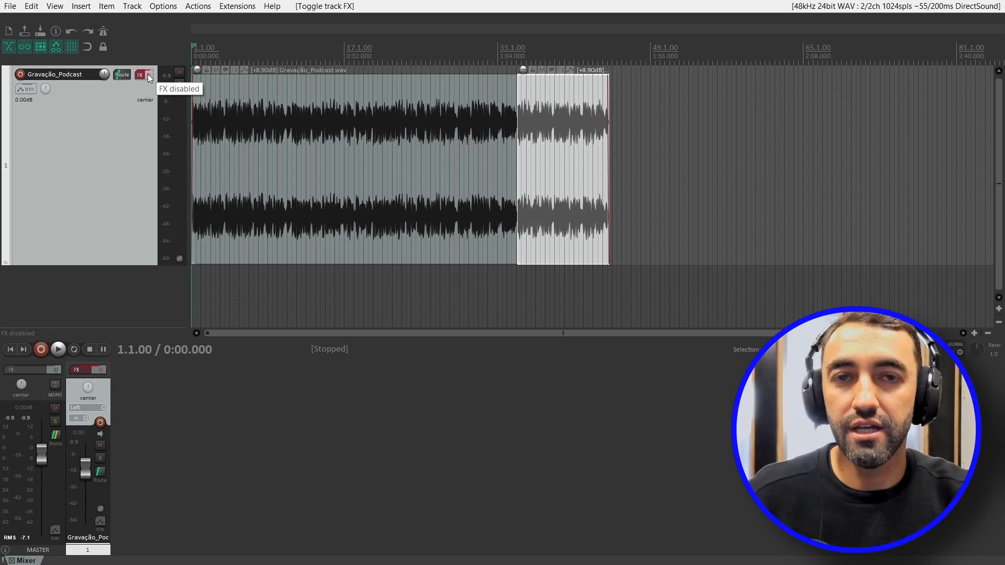
key(space)
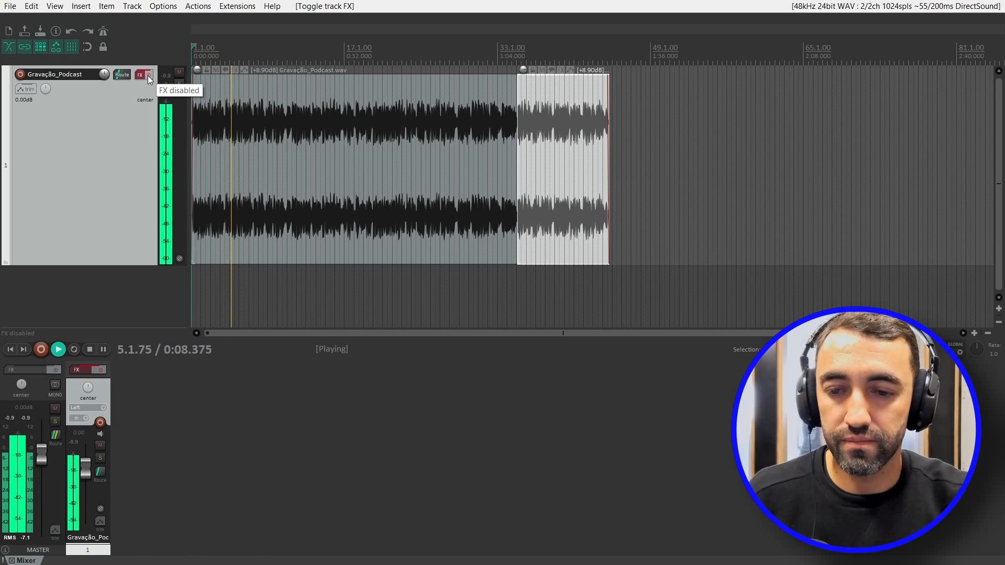
click(148, 75)
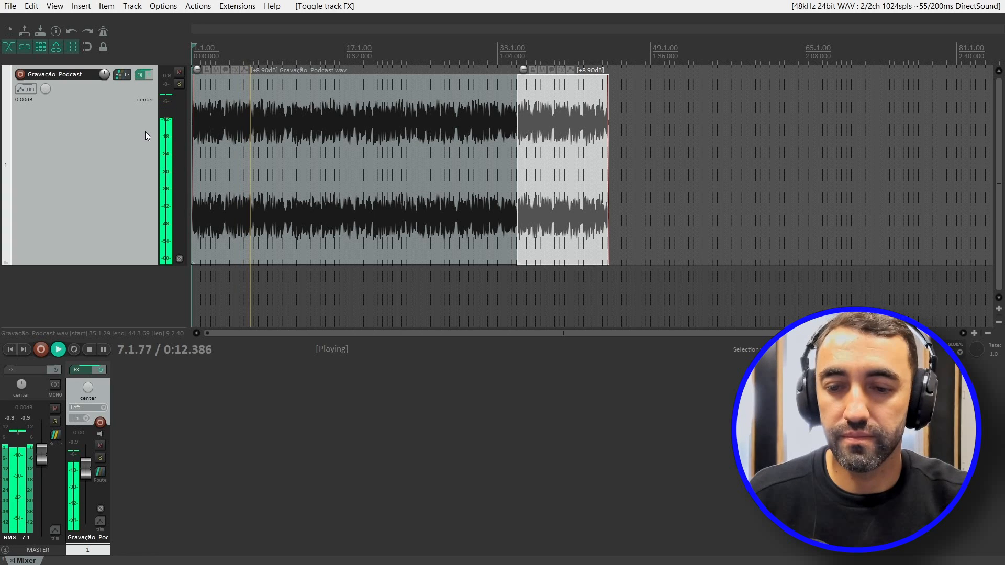
click(150, 74)
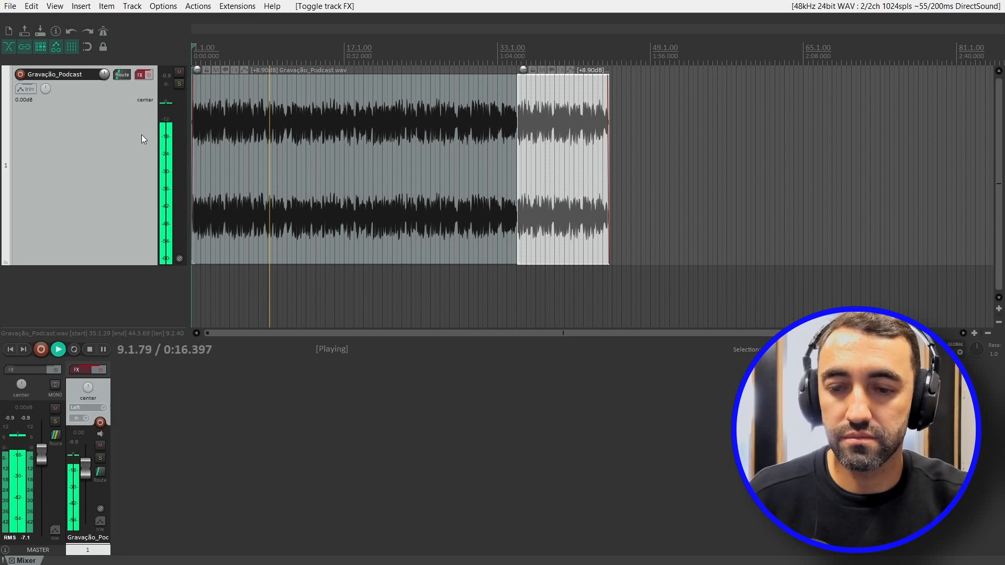
click(150, 74)
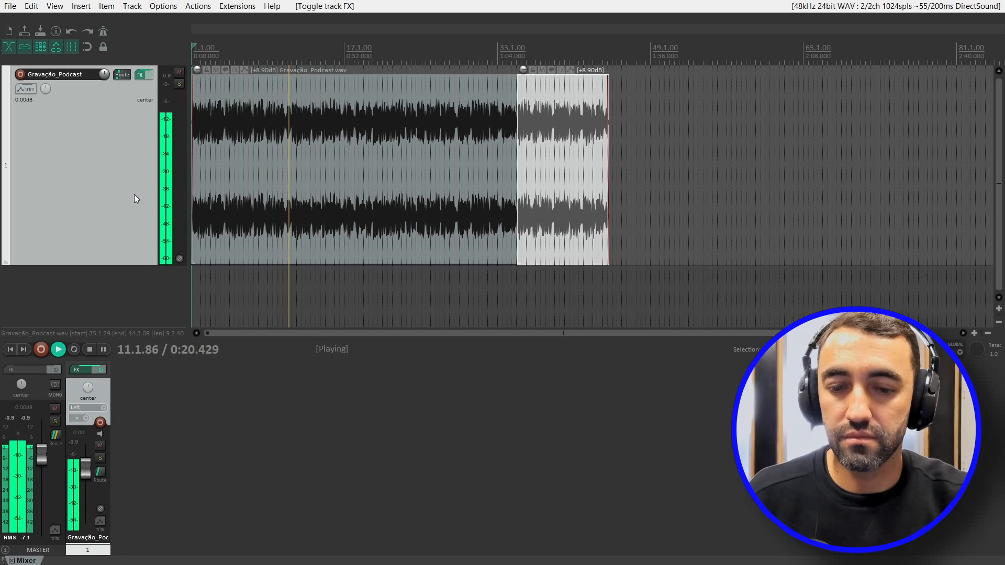
key(space)
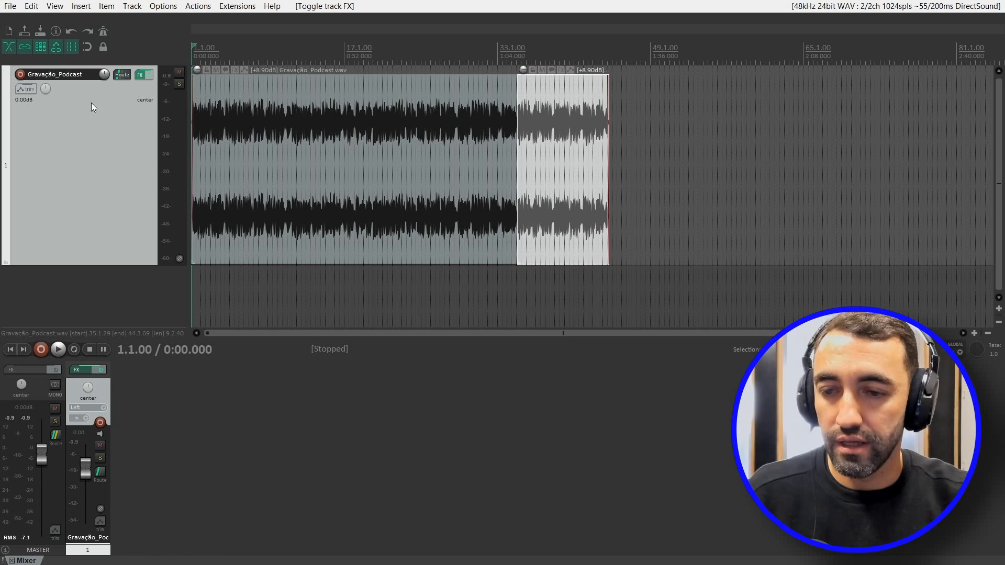
Step: Open the render settings and set the output directory to D: and the file name to PODCAST
click(13, 8)
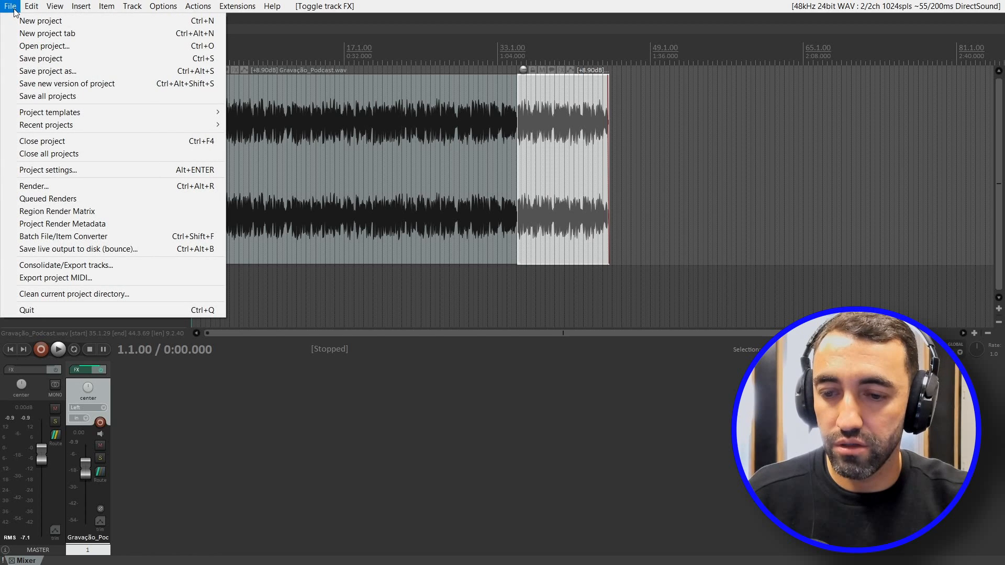
click(52, 187)
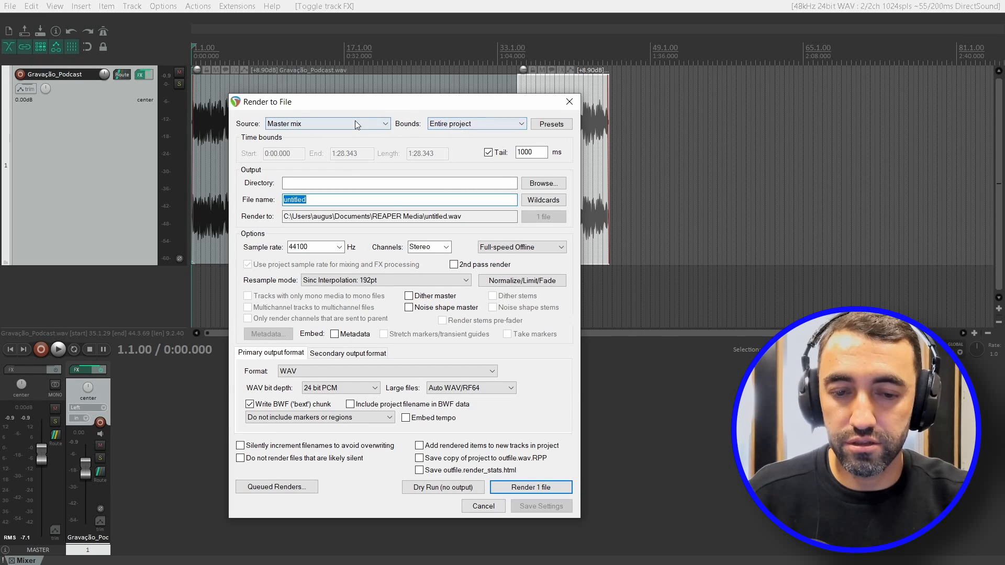
click(536, 183)
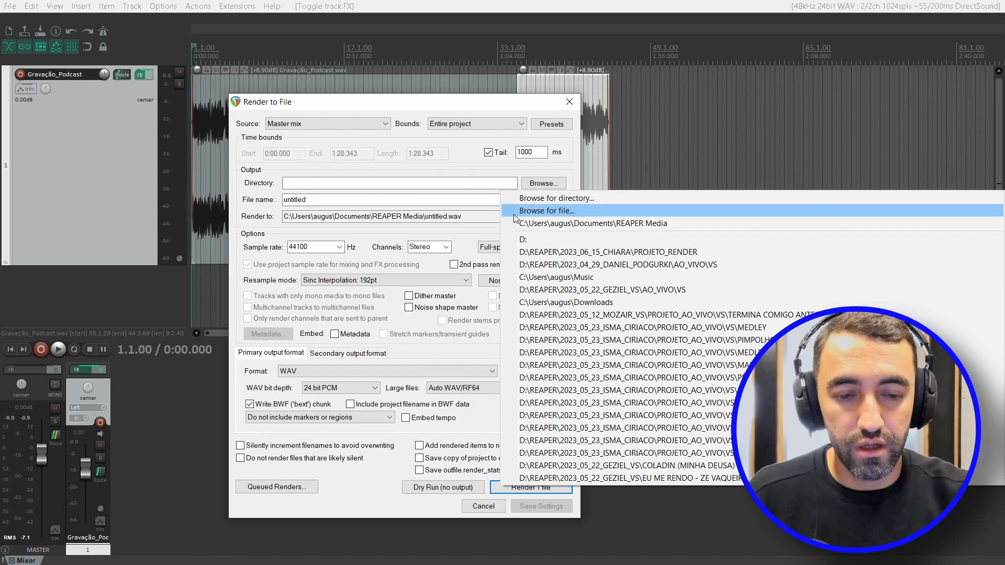
click(528, 239)
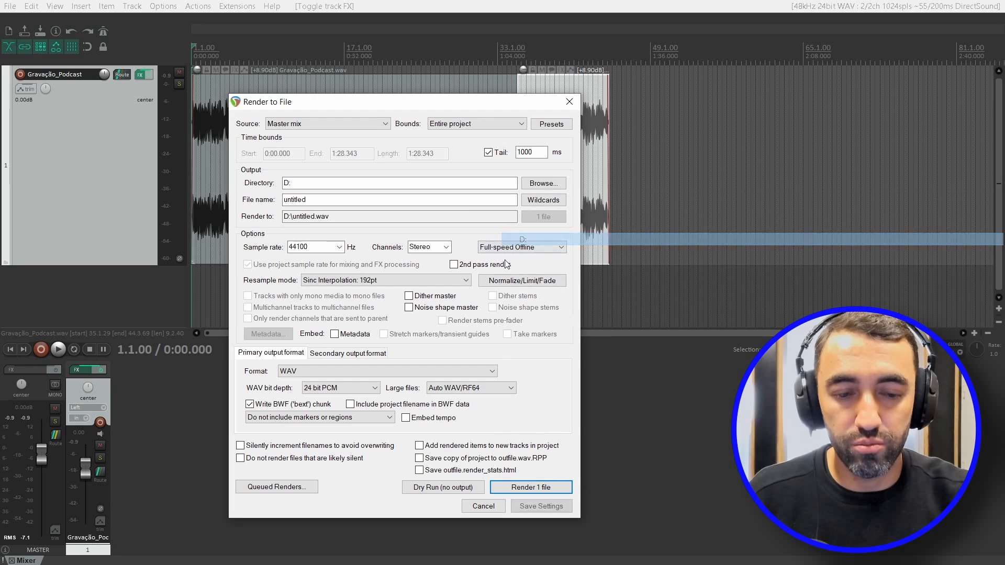
double_click(352, 200)
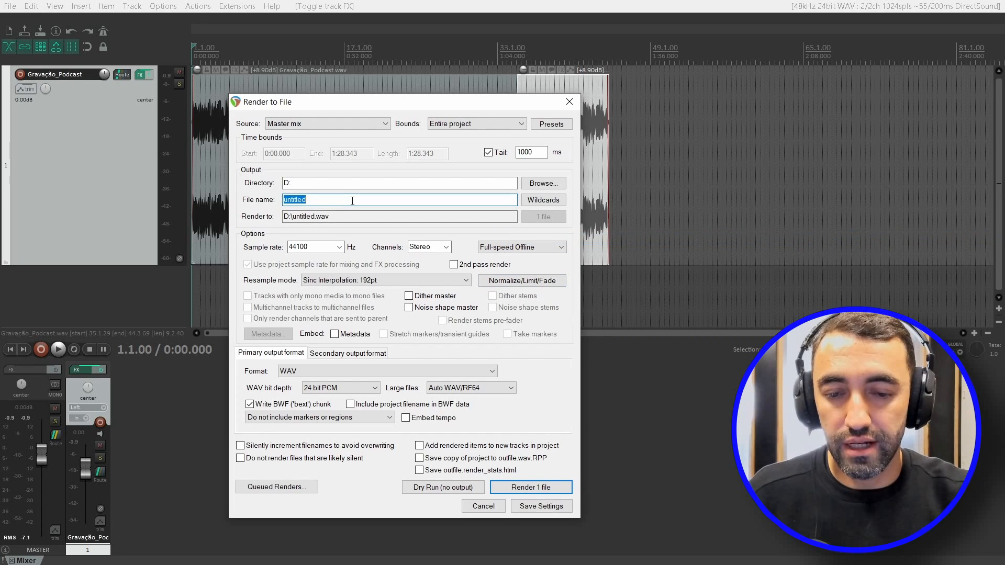
text(POD)
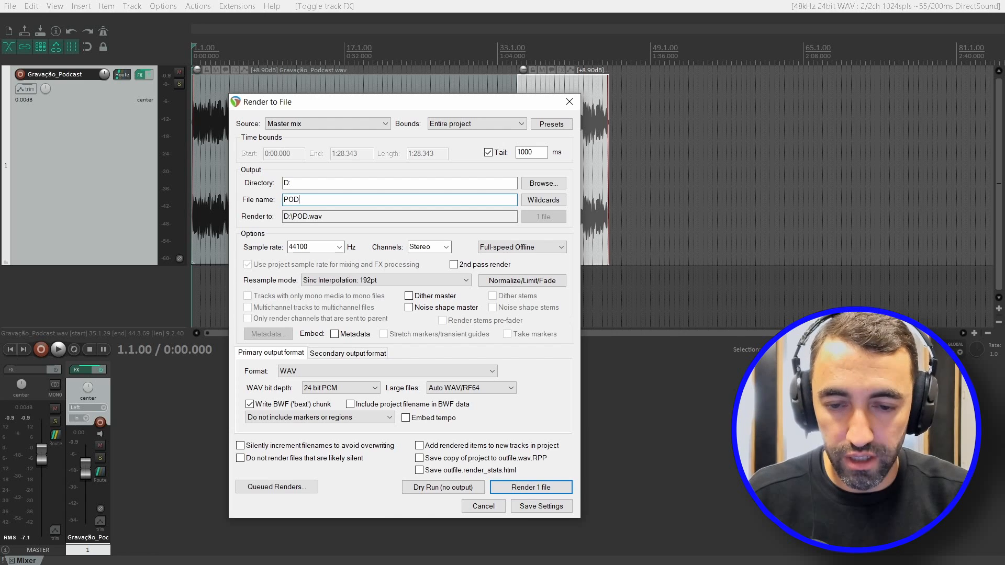
text(CAST)
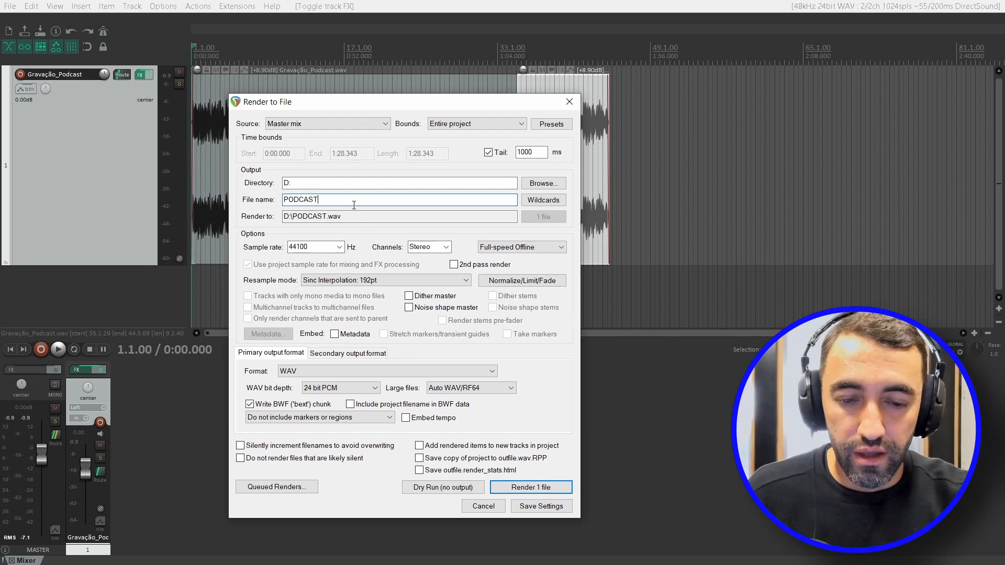
Step: Set the render channels to Mono and the sample rate to 48000 Hz
click(446, 248)
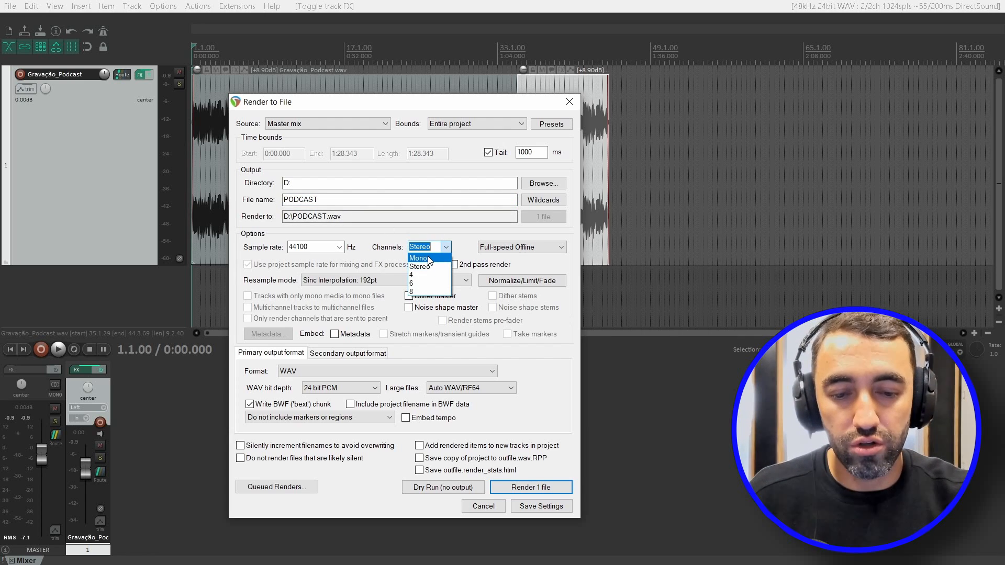
click(430, 258)
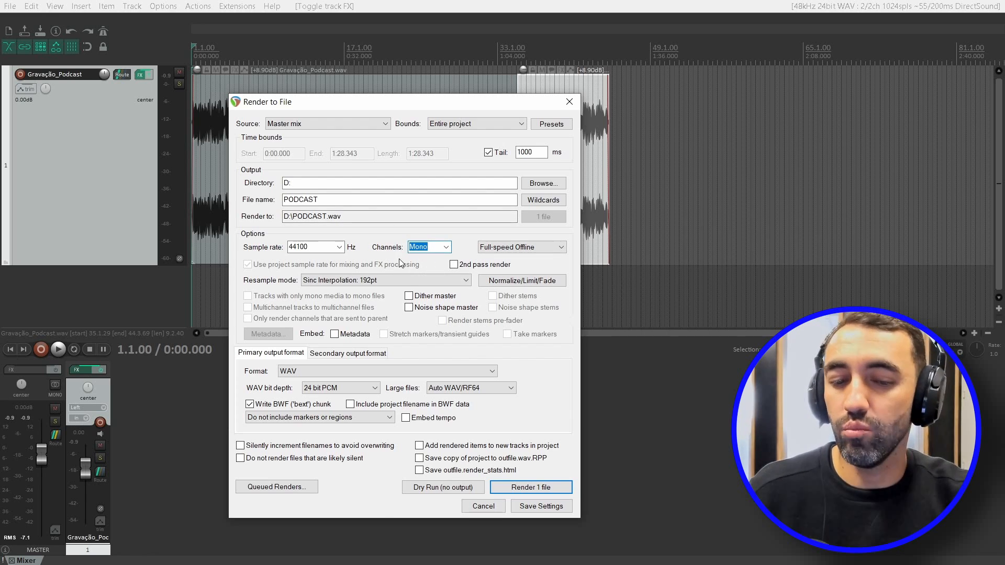
click(445, 247)
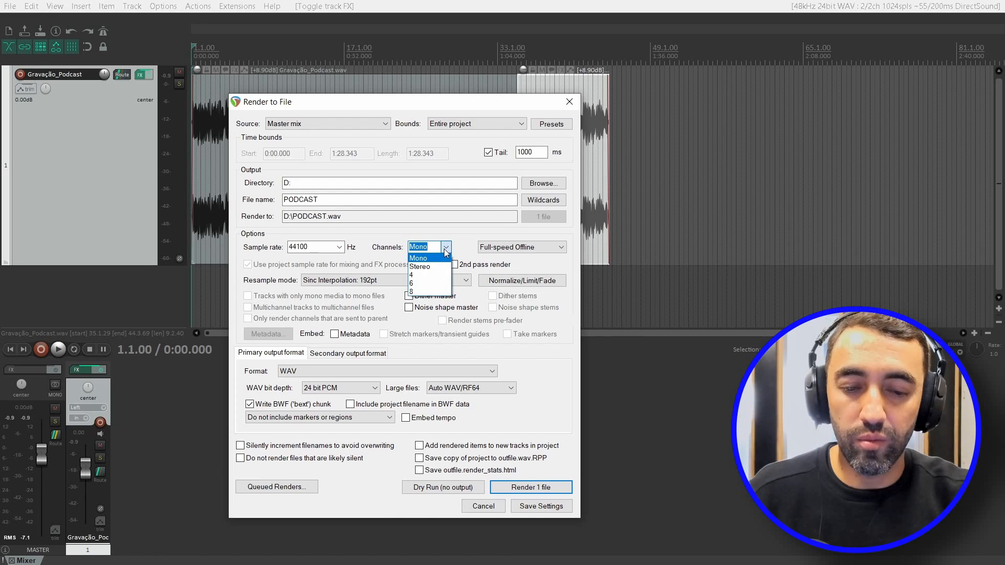
click(425, 267)
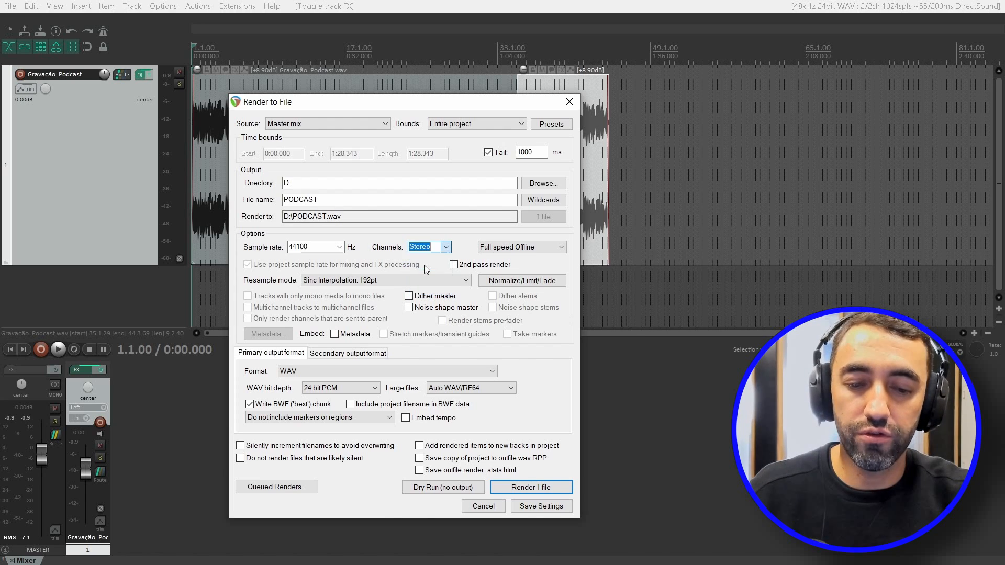
click(446, 247)
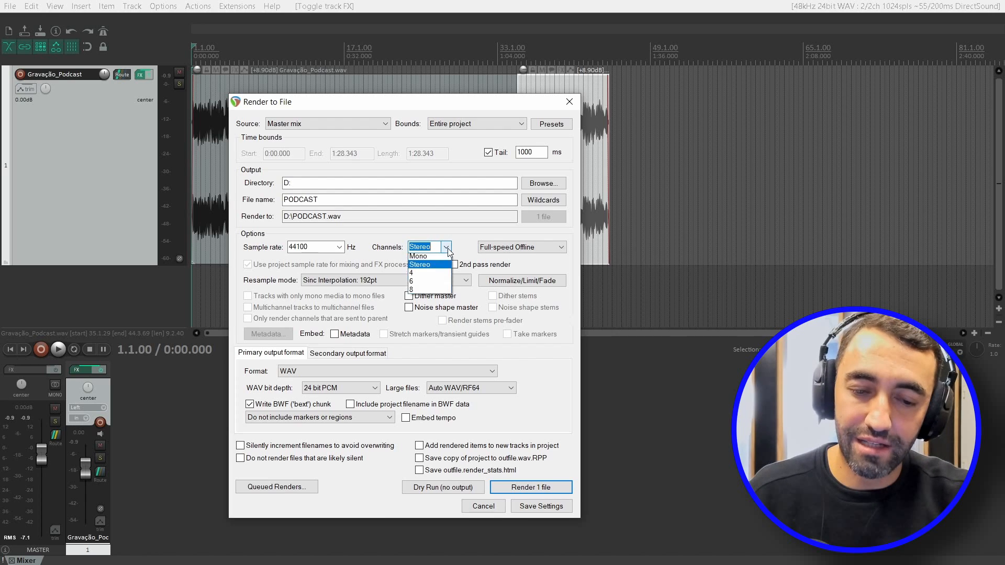
click(418, 259)
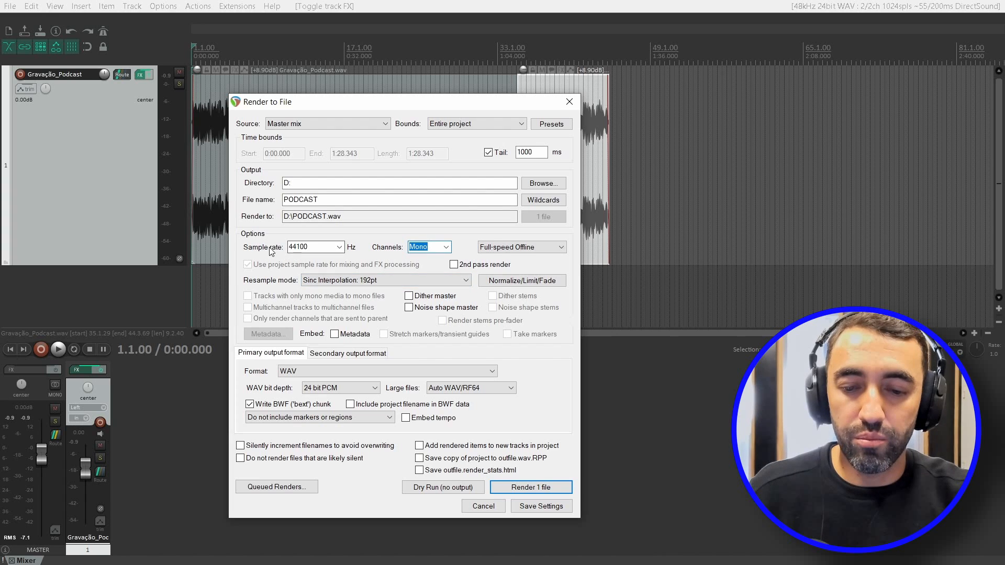
click(339, 247)
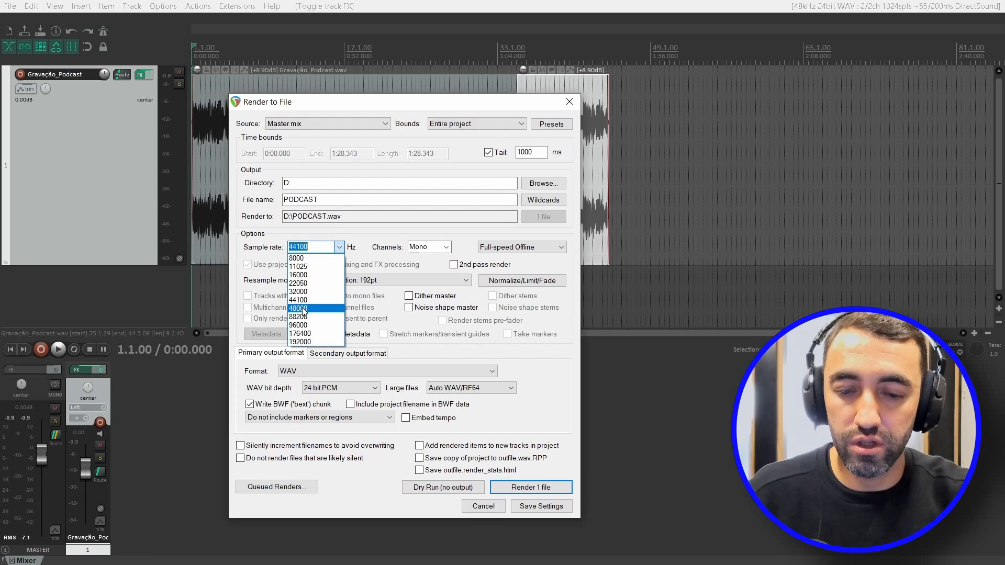
click(303, 309)
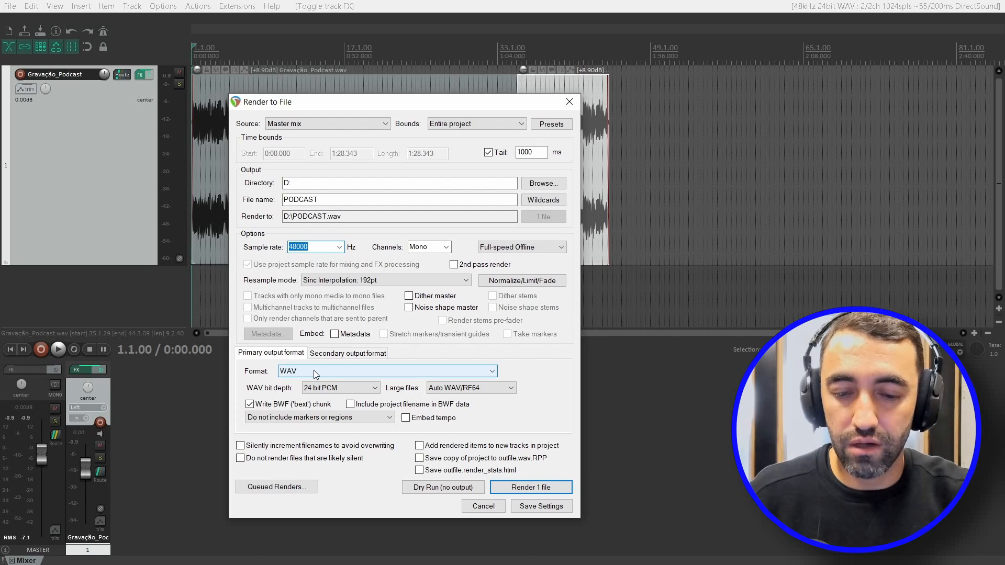
Step: Render the project in MP3 (encoder by LAME project) format and show the output file's folder before closing the render window
click(299, 372)
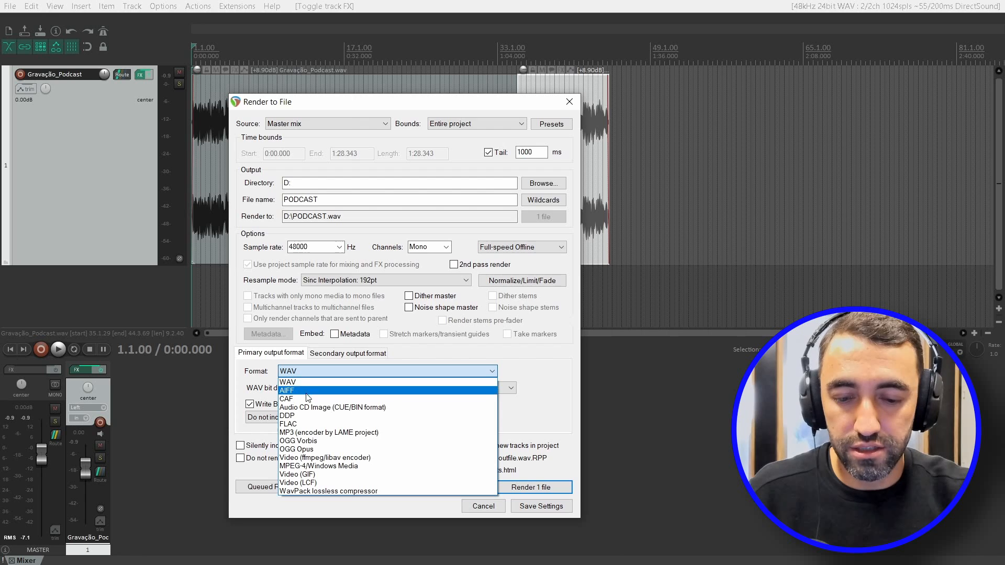
click(309, 432)
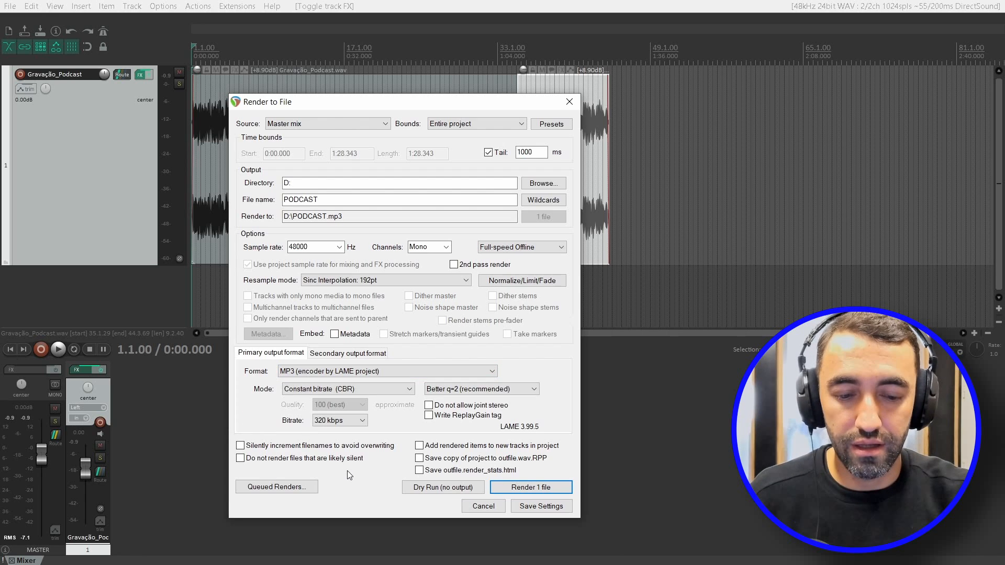
click(530, 488)
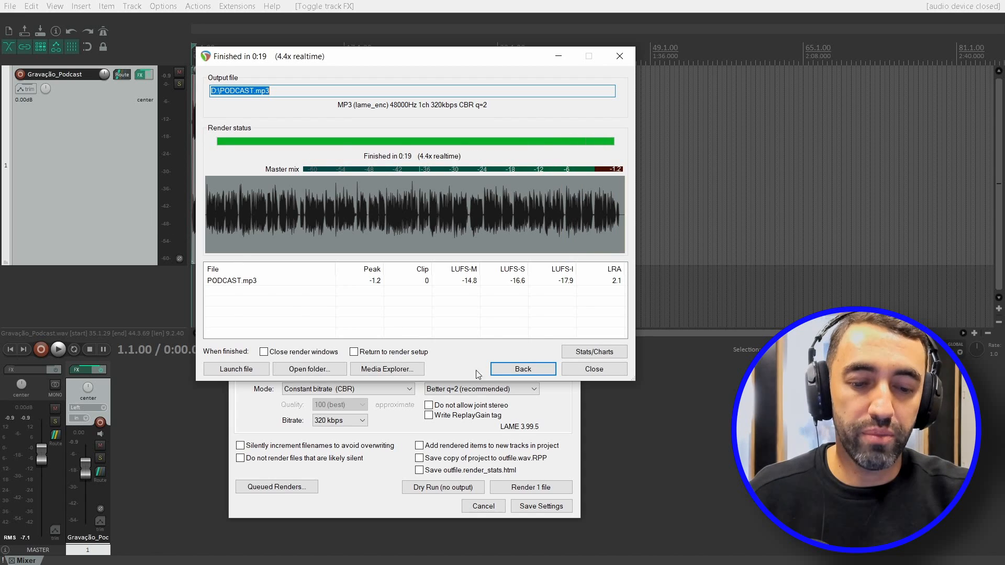
click(314, 370)
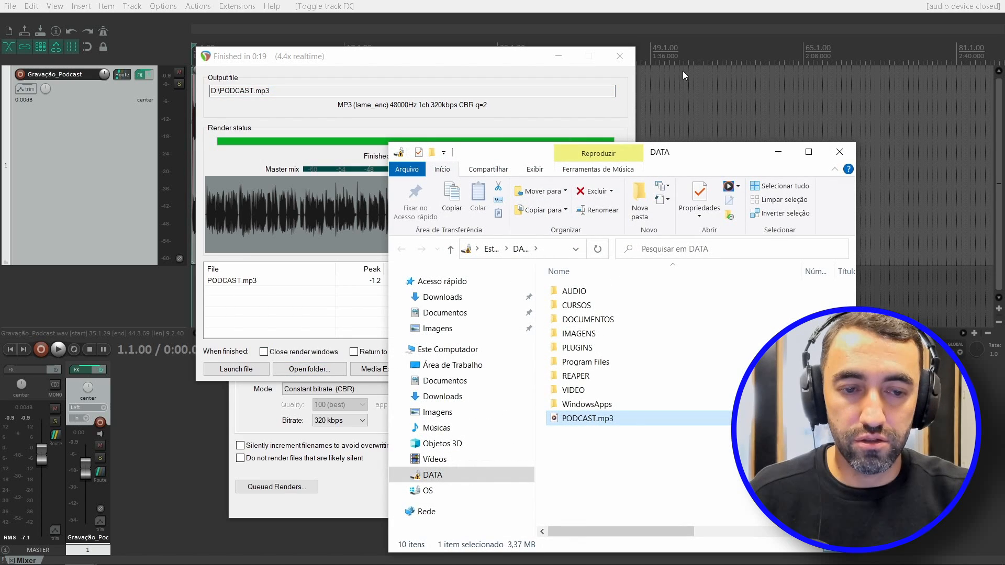
click(620, 55)
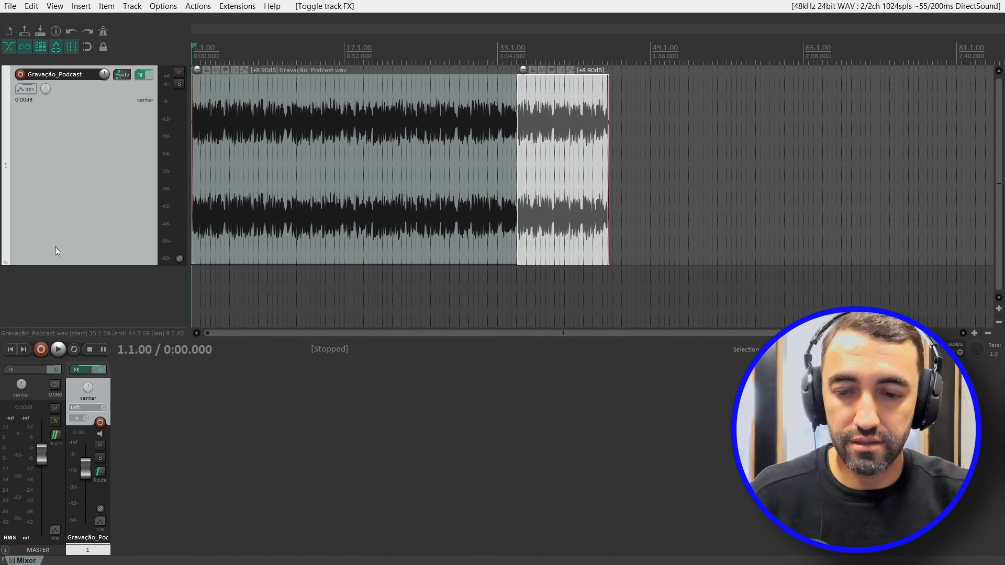
Step: Mute the Gravação_Podcast track and reset its volume fader to 0.00 dB
scroll(88, 209, down, 10)
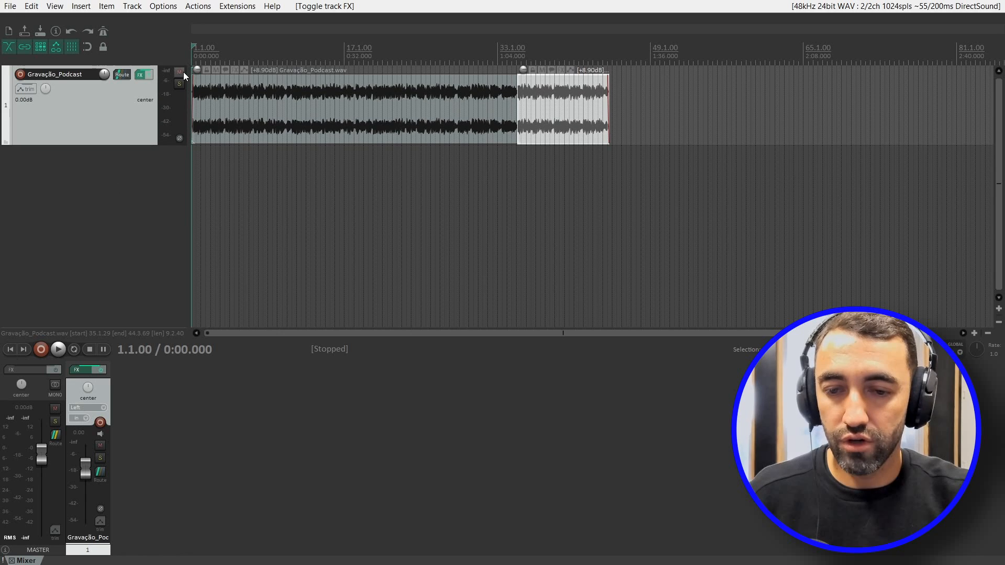
click(183, 72)
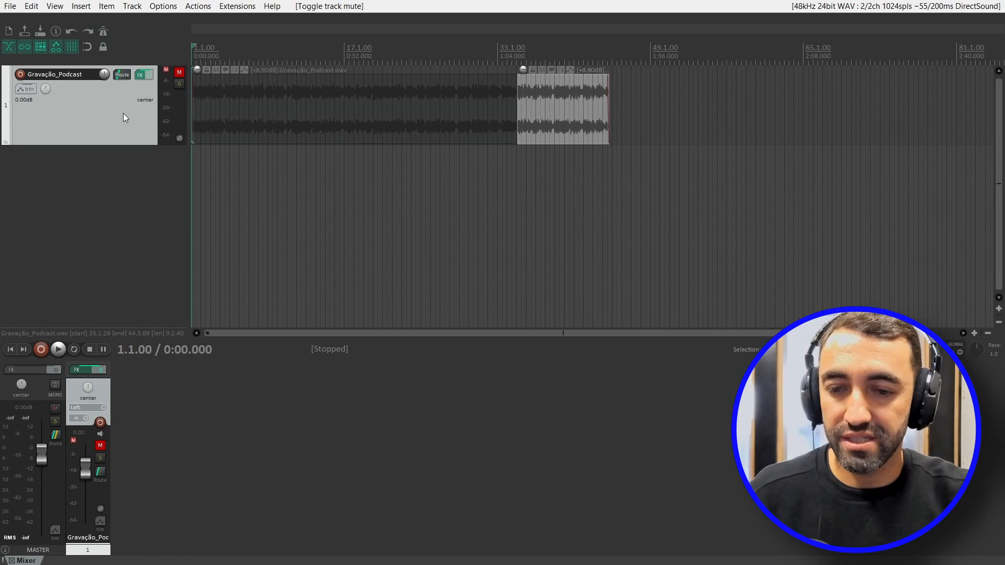
scroll(90, 469, down, 5)
double_click(86, 477)
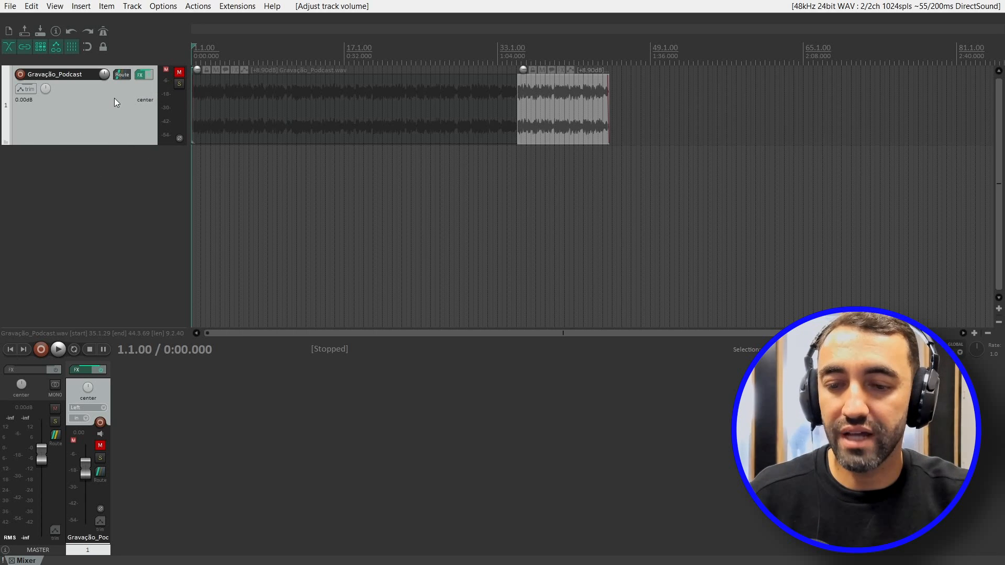
Step: Add two empty tracks below the podcast track and lower their volumes to about -27.1 dB and -9.58 dB
click(112, 178)
double_click(112, 178)
double_click(106, 240)
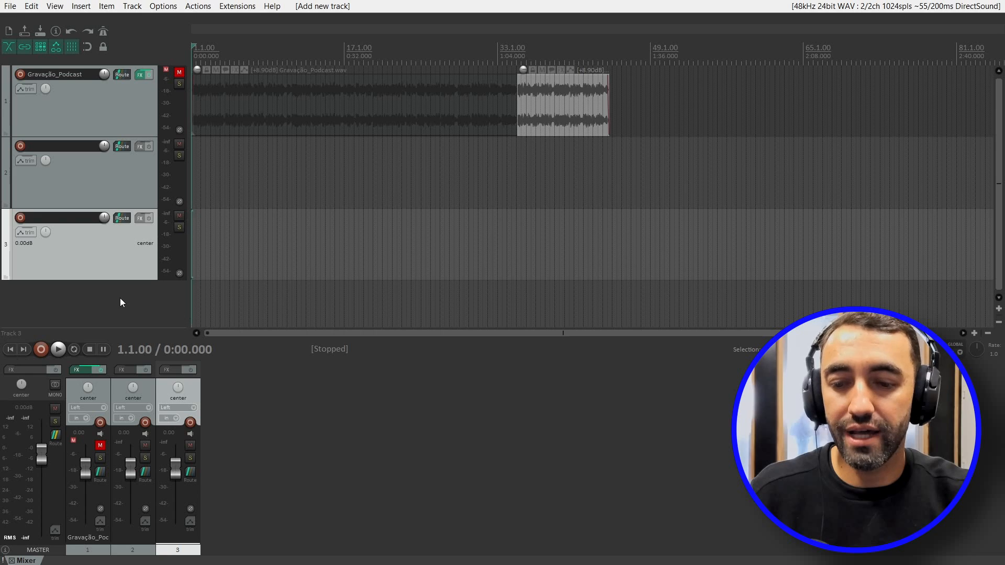
drag(127, 472, 177, 481)
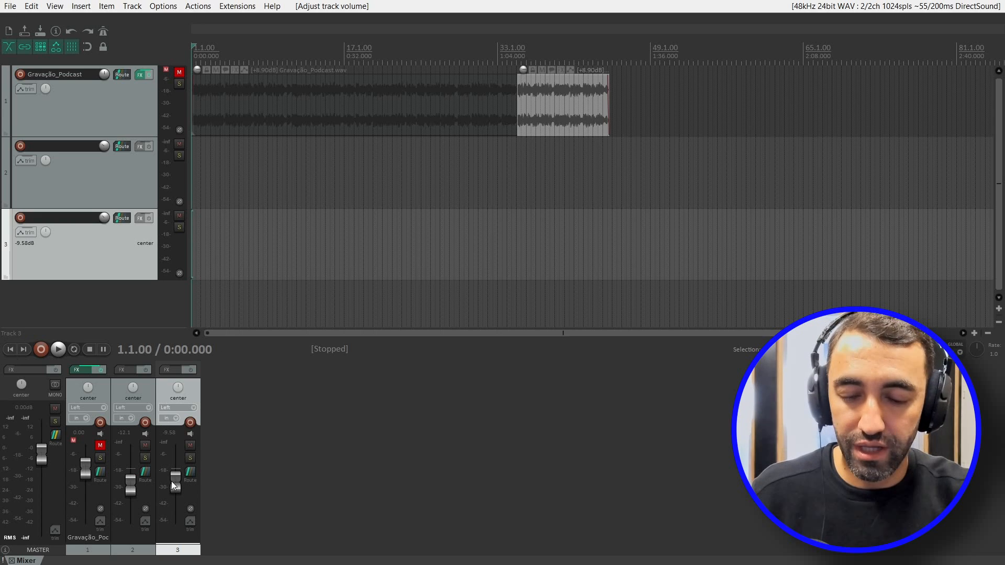
drag(136, 484, 136, 500)
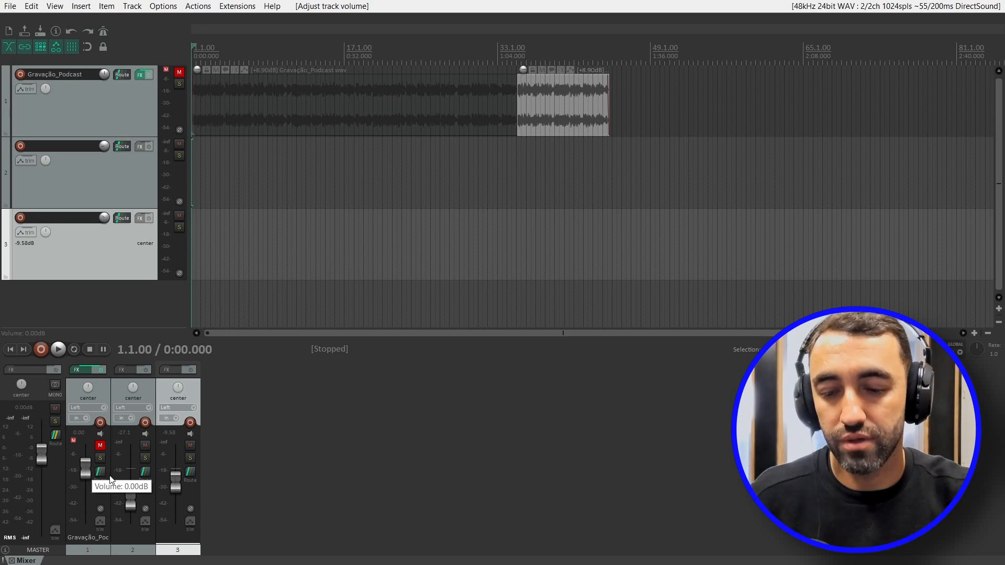
Step: Delete the two empty tracks below the podcast track
click(135, 170)
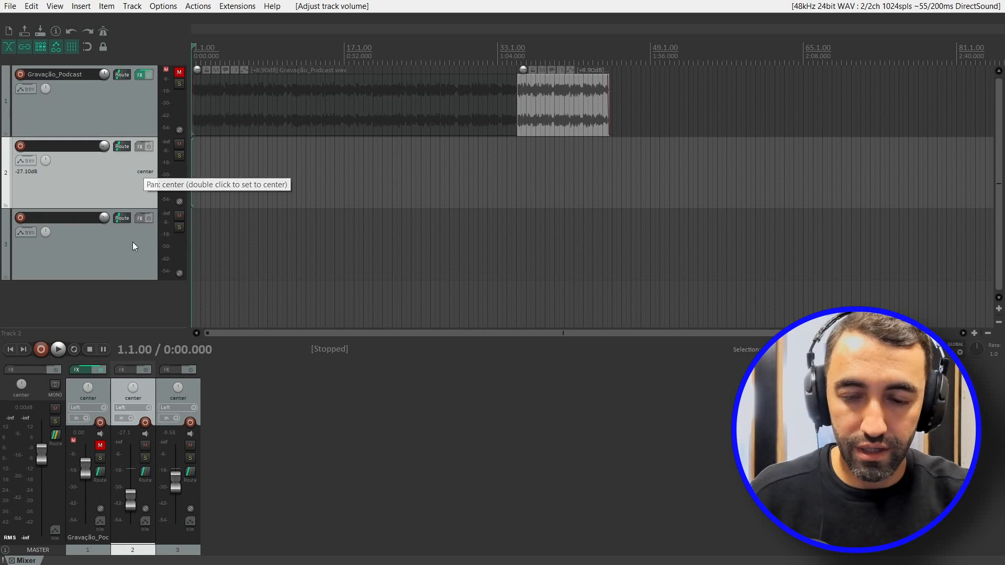
click(125, 262)
shift+click(137, 179)
key(Delete)
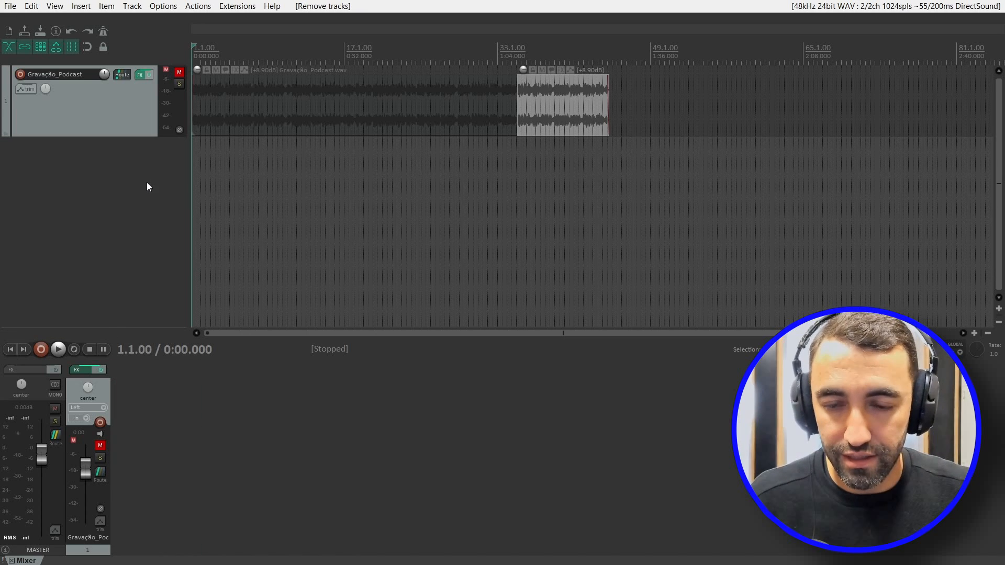
Step: Toggle the podcast track's mute off and back on, and solo the track
click(180, 71)
click(180, 71)
click(180, 83)
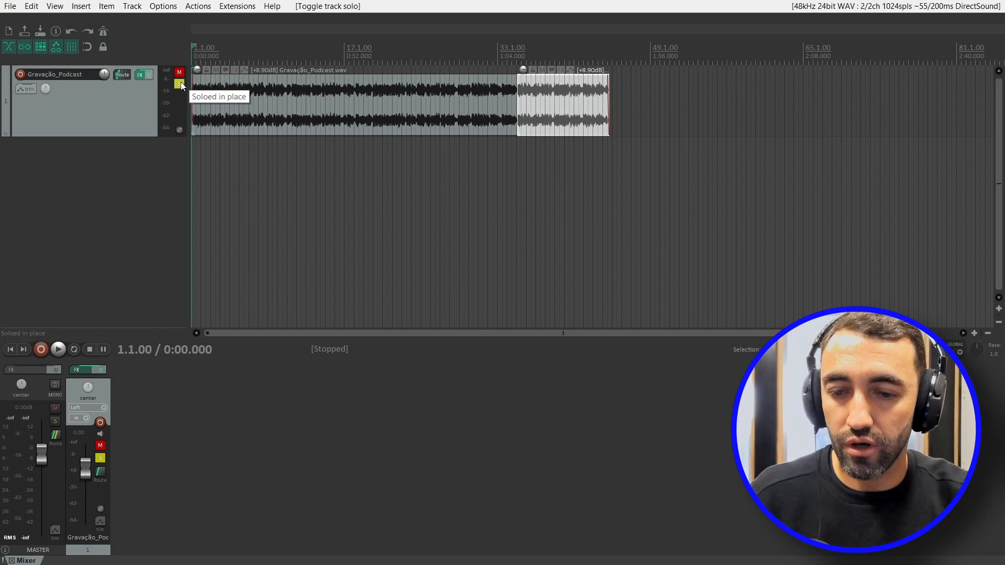
Step: Unsolo the podcast track and import the rendered PODCAST.mp3 from the DATA folder onto a new track below it
click(179, 83)
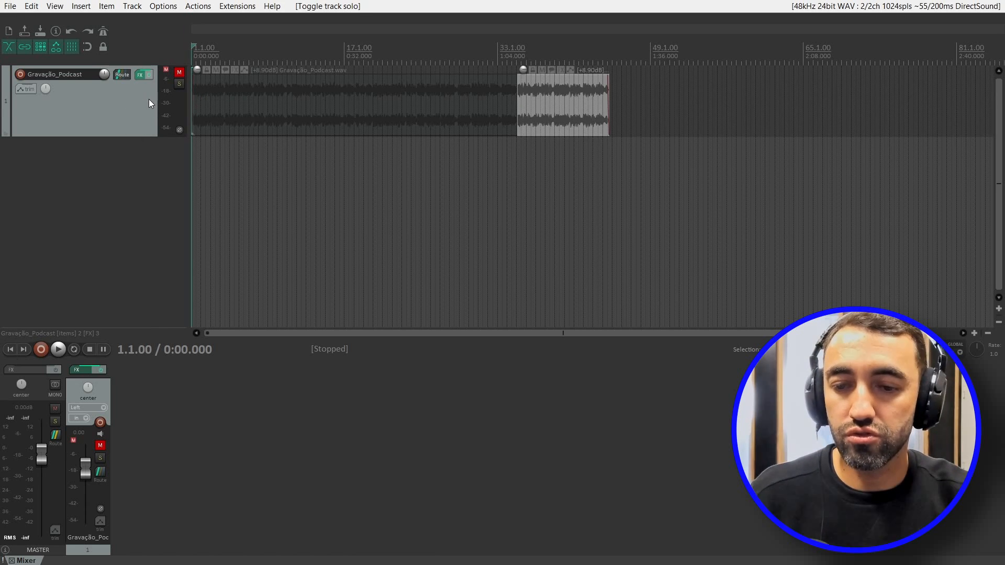
key(alt+Tab)
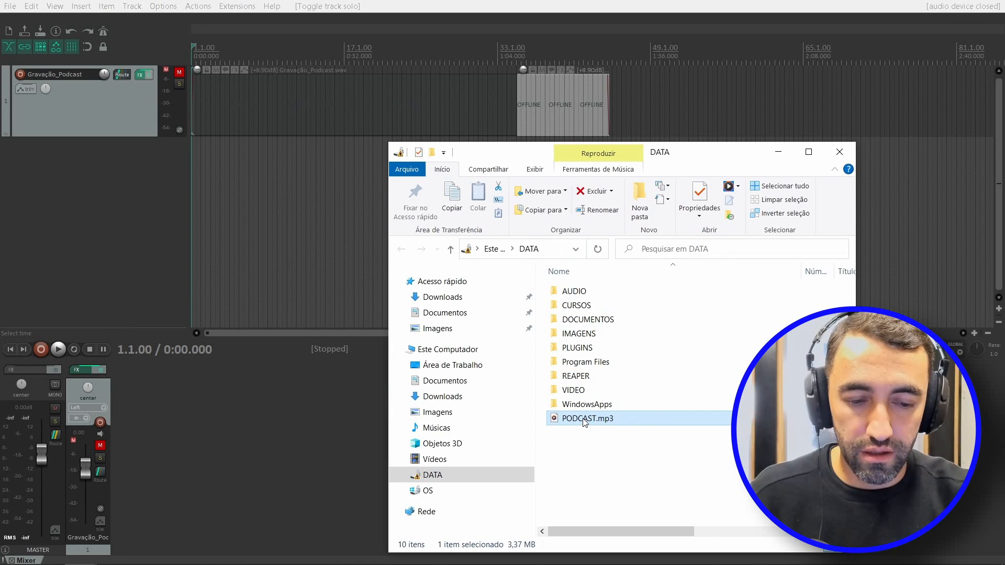
drag(585, 423, 118, 206)
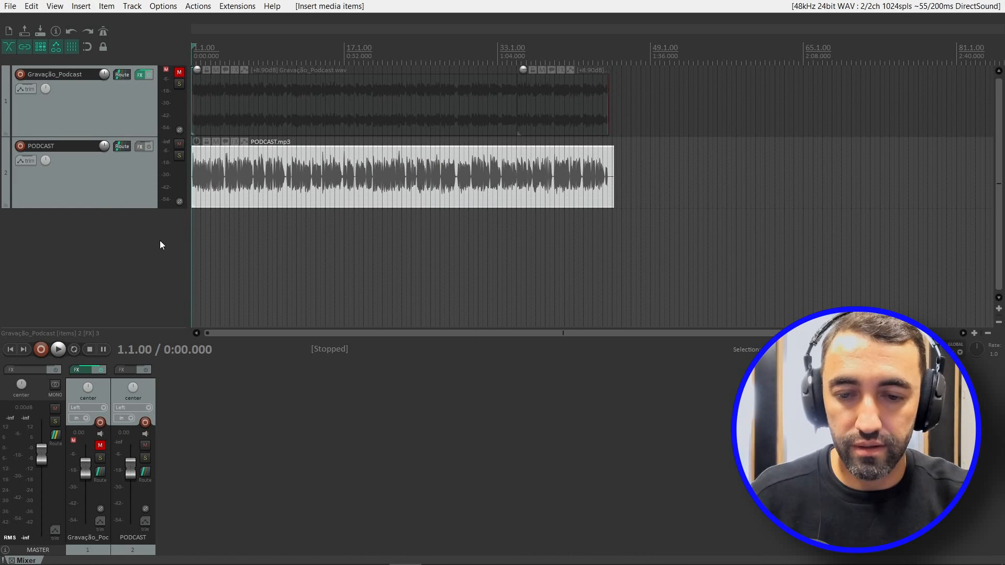
Step: Play the imported PODCAST.mp3 from the start, continue listening from about 1:04, and stop playback
scroll(162, 245, up, 3)
scroll(165, 270, up, 1)
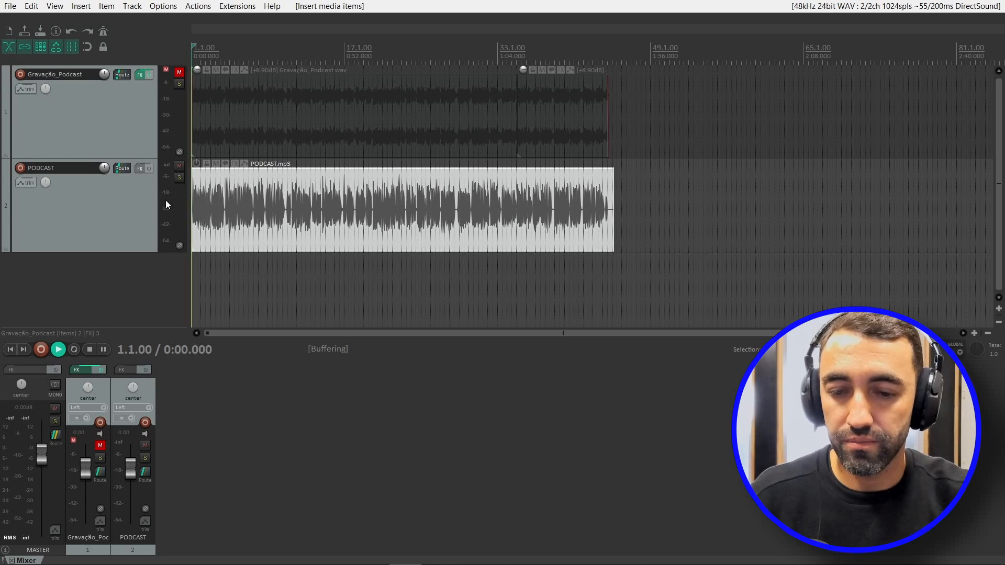
key(space)
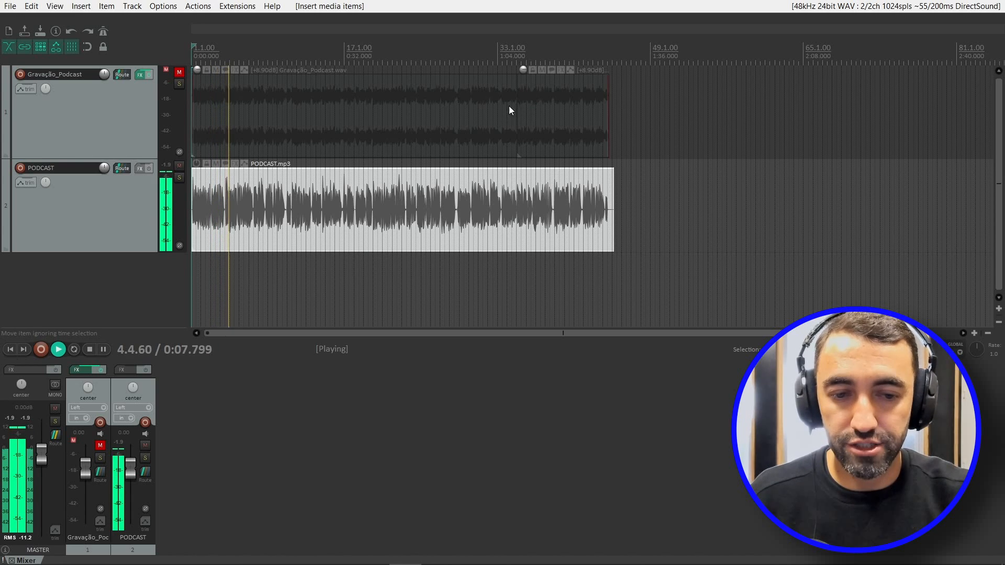
click(496, 68)
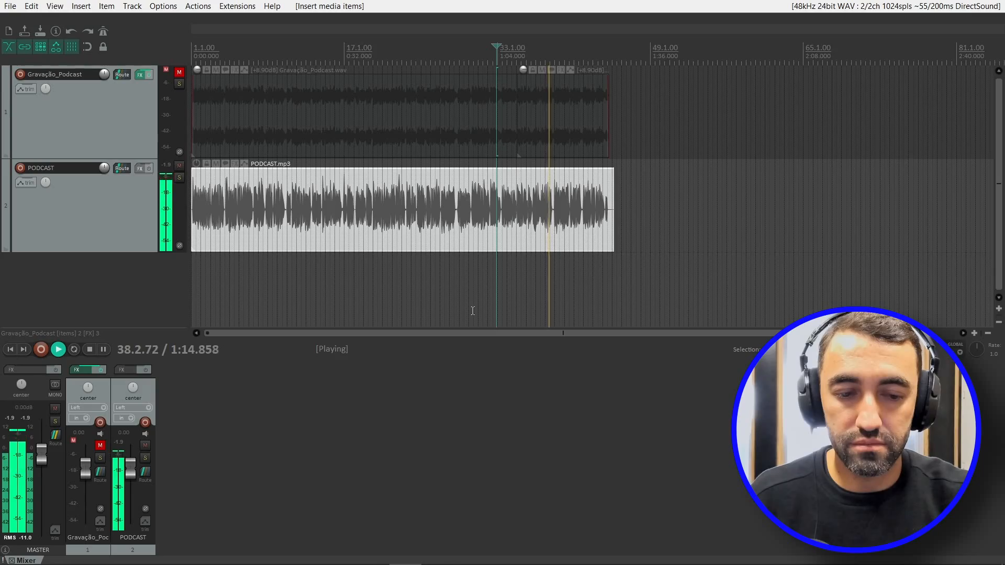
key(space)
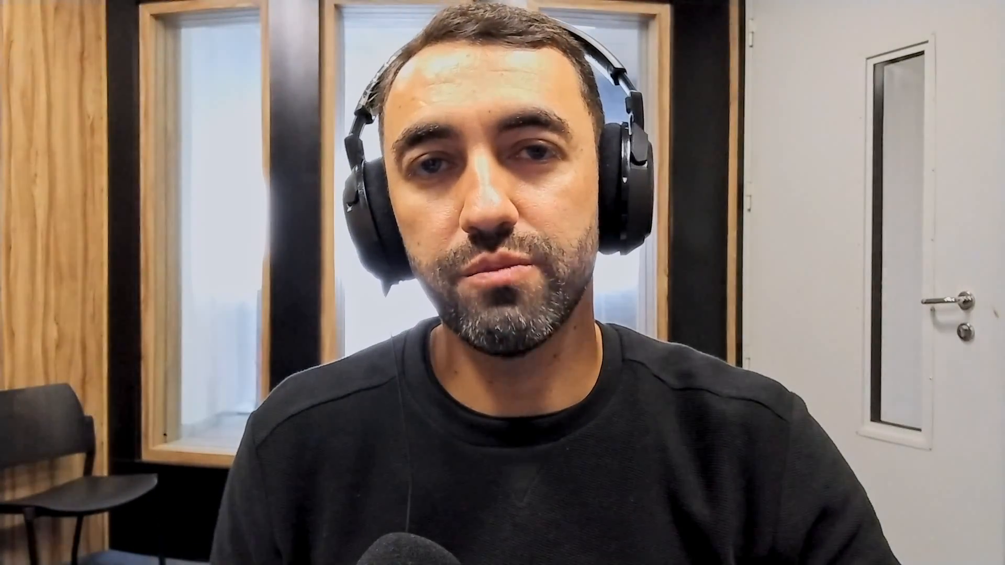